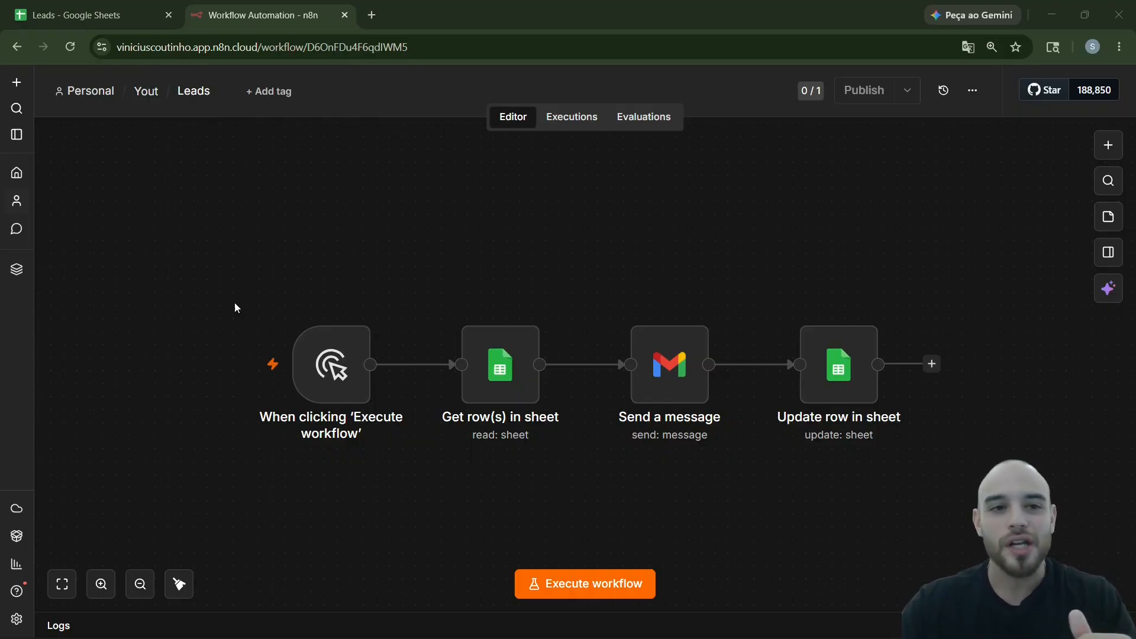
Step: Review the rows of the Leads spreadsheet in Google Sheets, then execute the Leads workflow in n8n
click(83, 15)
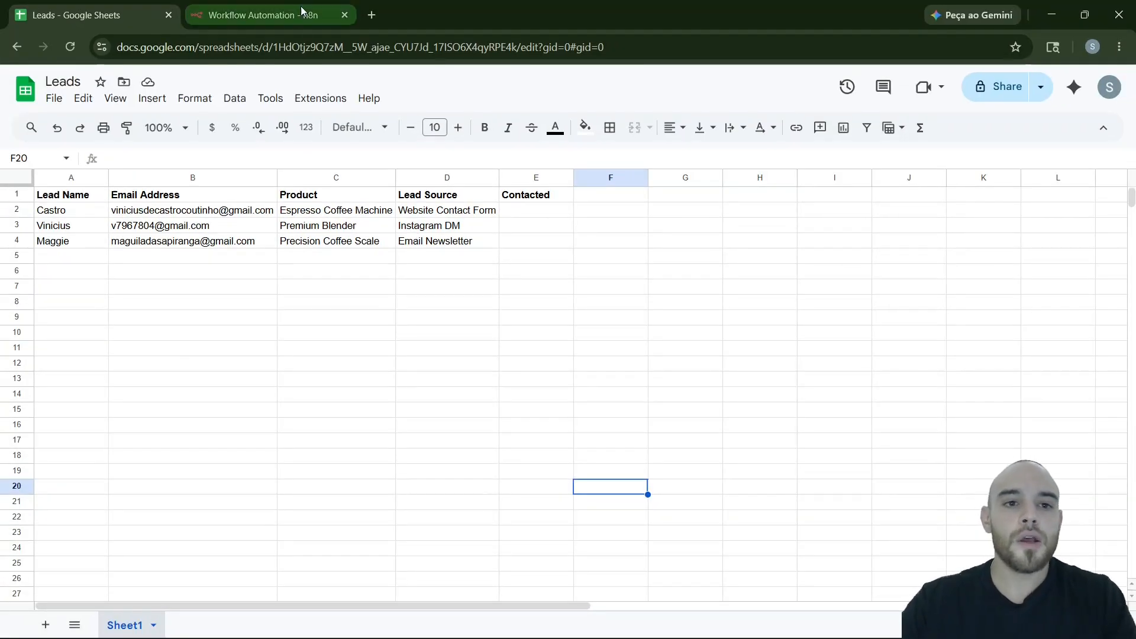
click(269, 14)
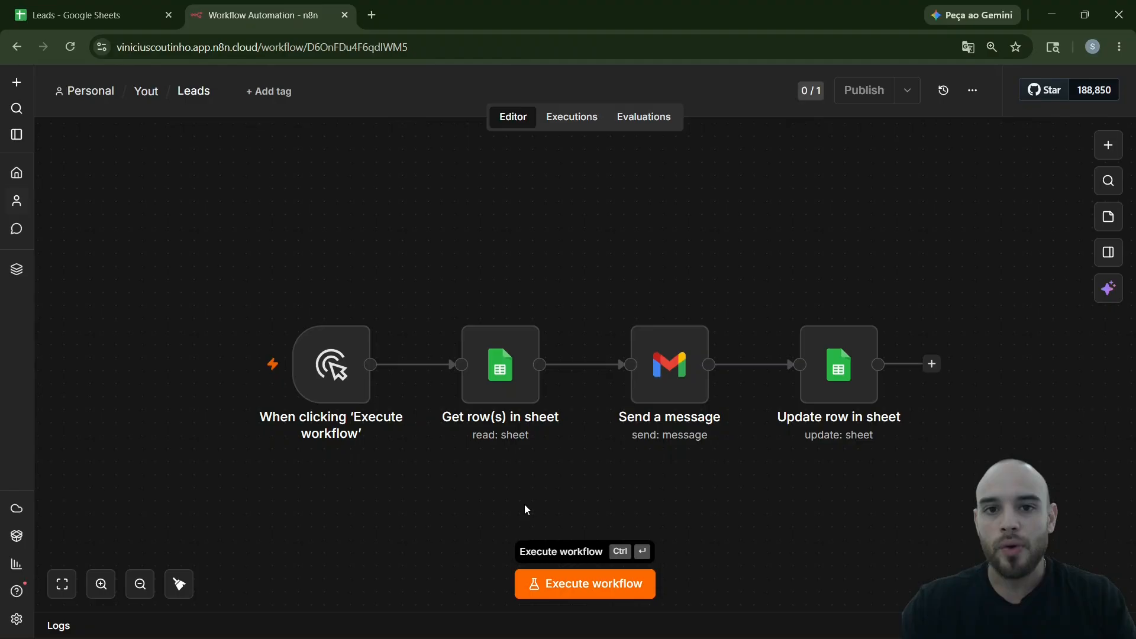
click(89, 15)
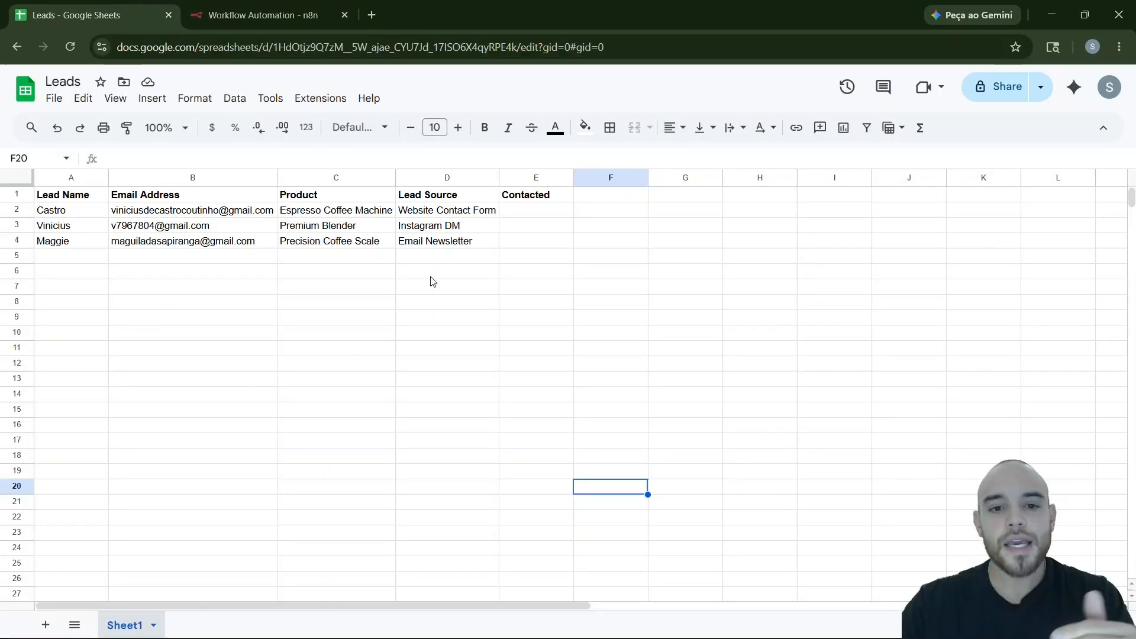
click(272, 17)
click(611, 594)
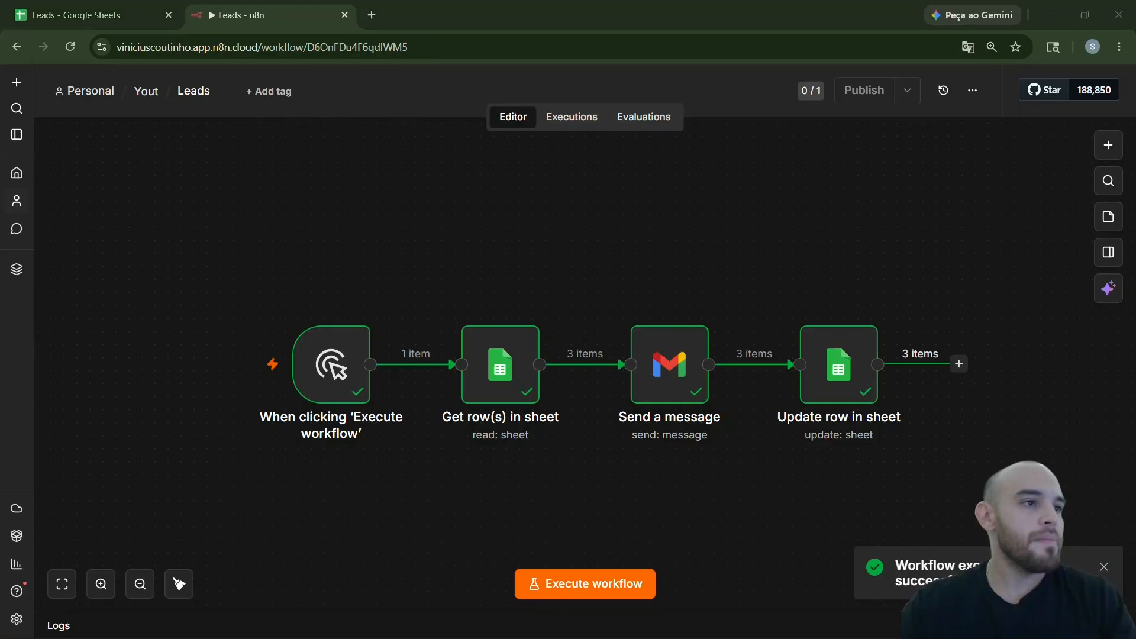
Step: Bring up the first lead's Gmail inbox and read the special offer email about the Premium Blender
drag(0, 249, 567, 249)
click(676, 244)
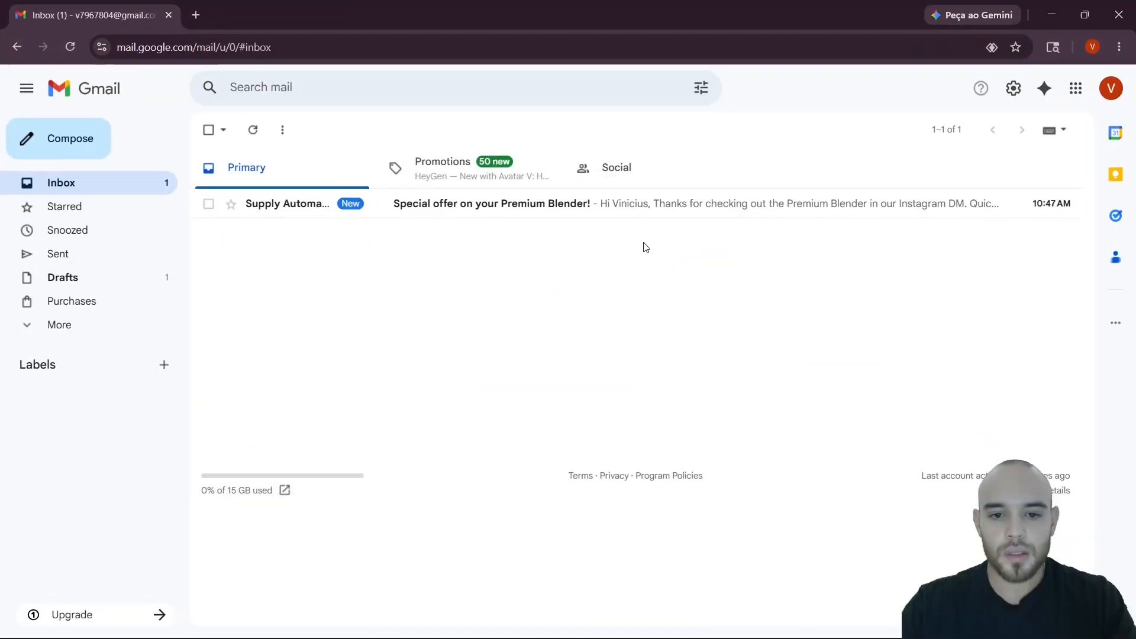
click(283, 215)
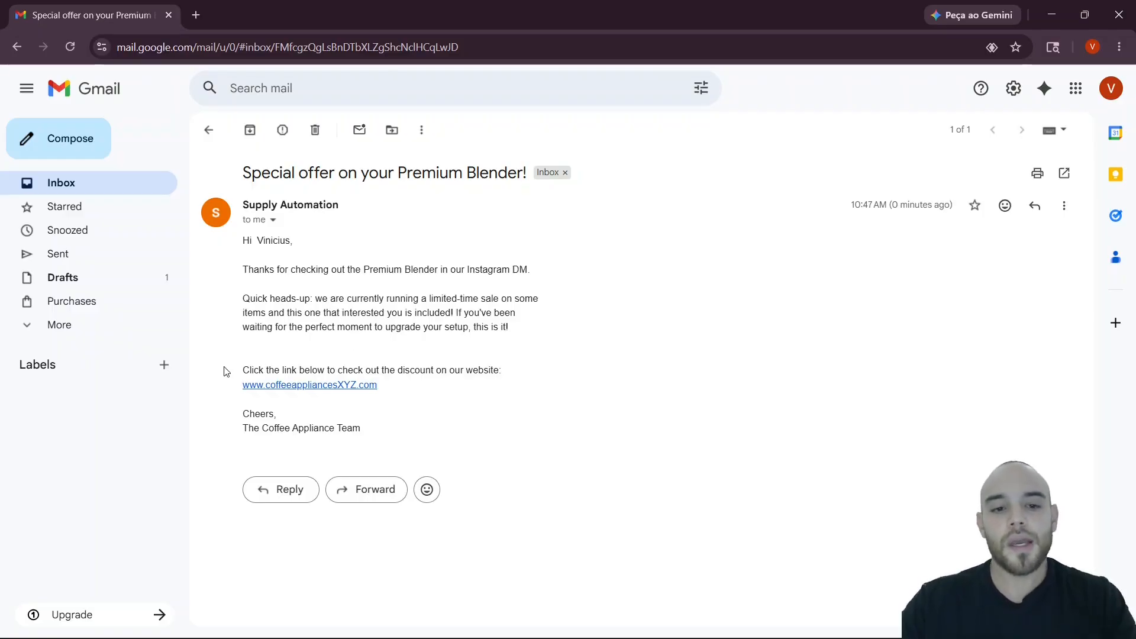
drag(227, 372, 391, 388)
click(395, 389)
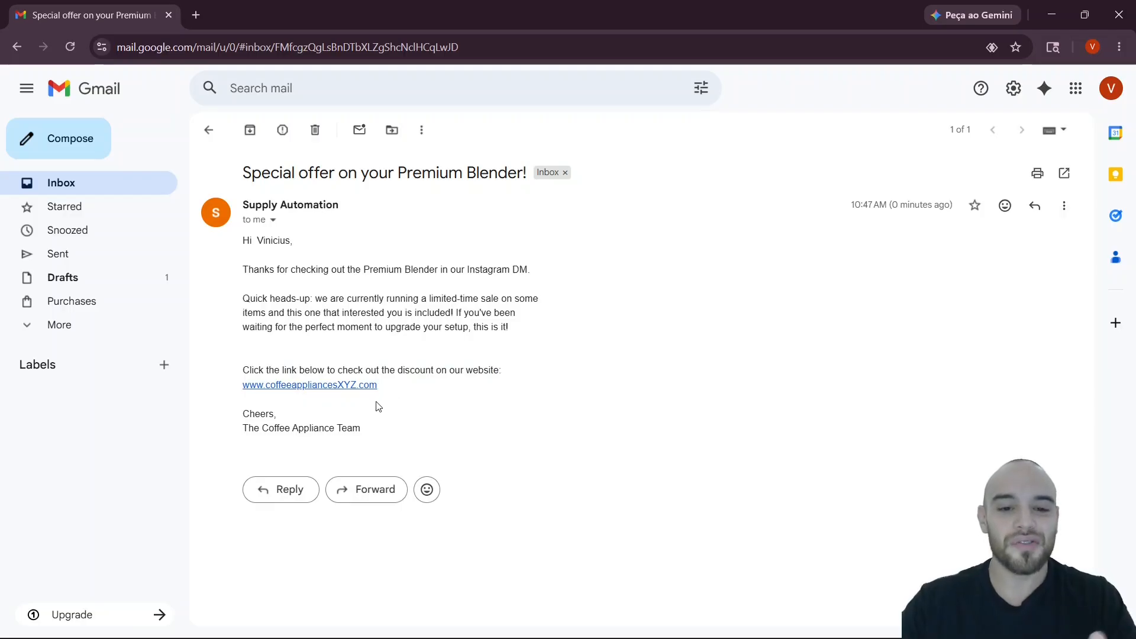
drag(359, 428, 223, 427)
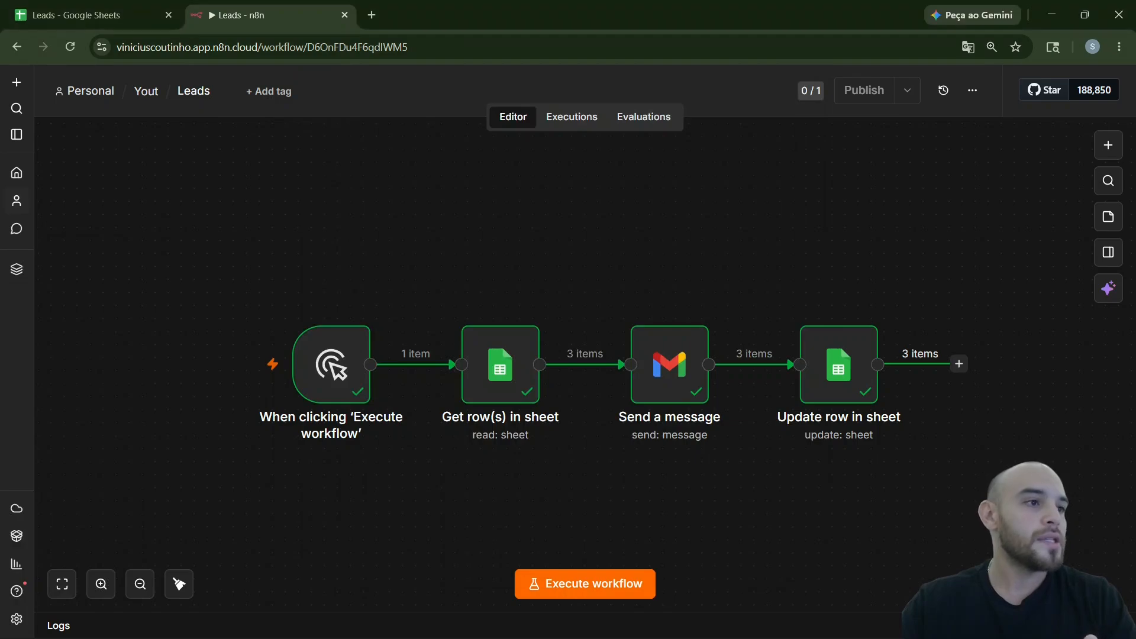
Step: Bring up the second lead's Gmail inbox and read the special offer email about the Espresso Coffee Machine
drag(0, 287, 410, 225)
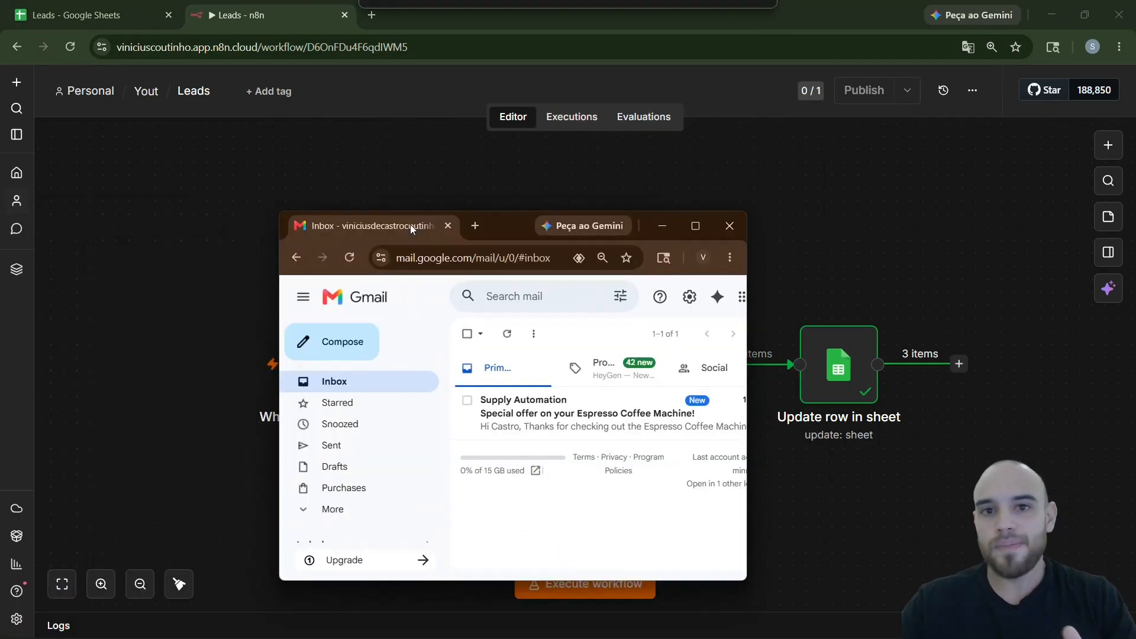
double_click(495, 226)
click(386, 193)
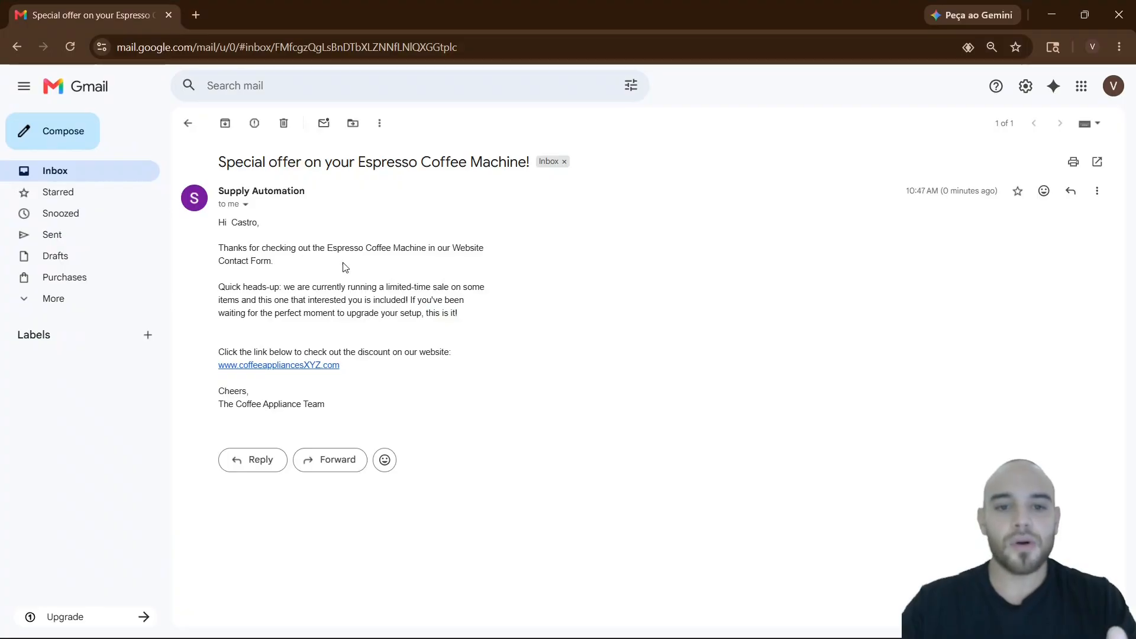
drag(325, 249, 449, 253)
click(437, 270)
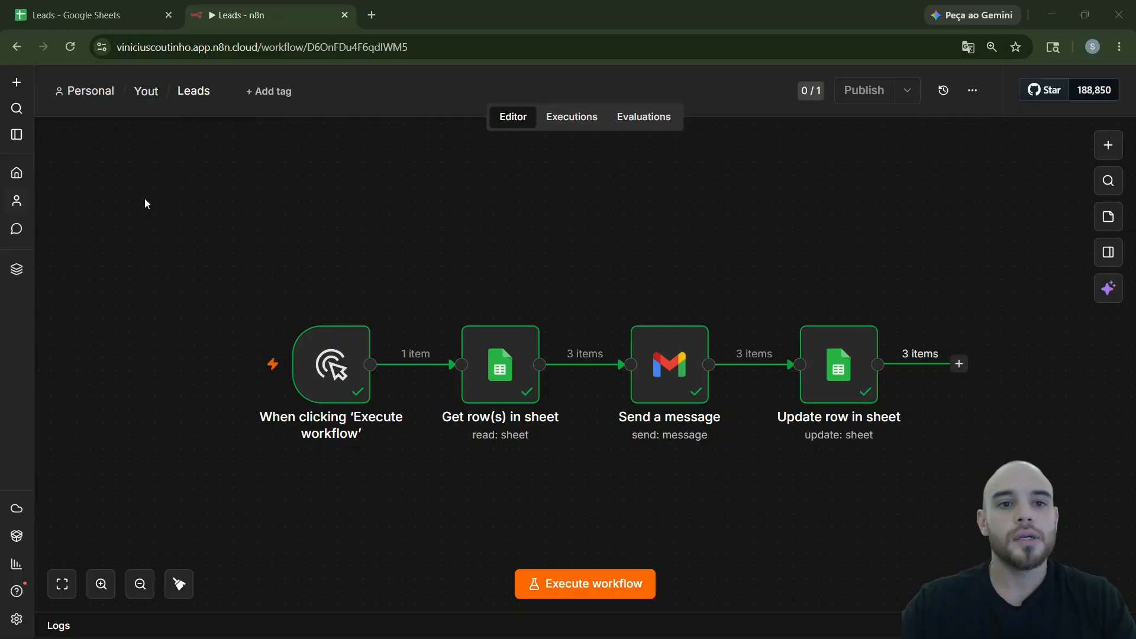
Step: Check the Contacted column in the Leads spreadsheet and read the Precision Coffee Scale offer email in the third lead's Gmail inbox
click(125, 20)
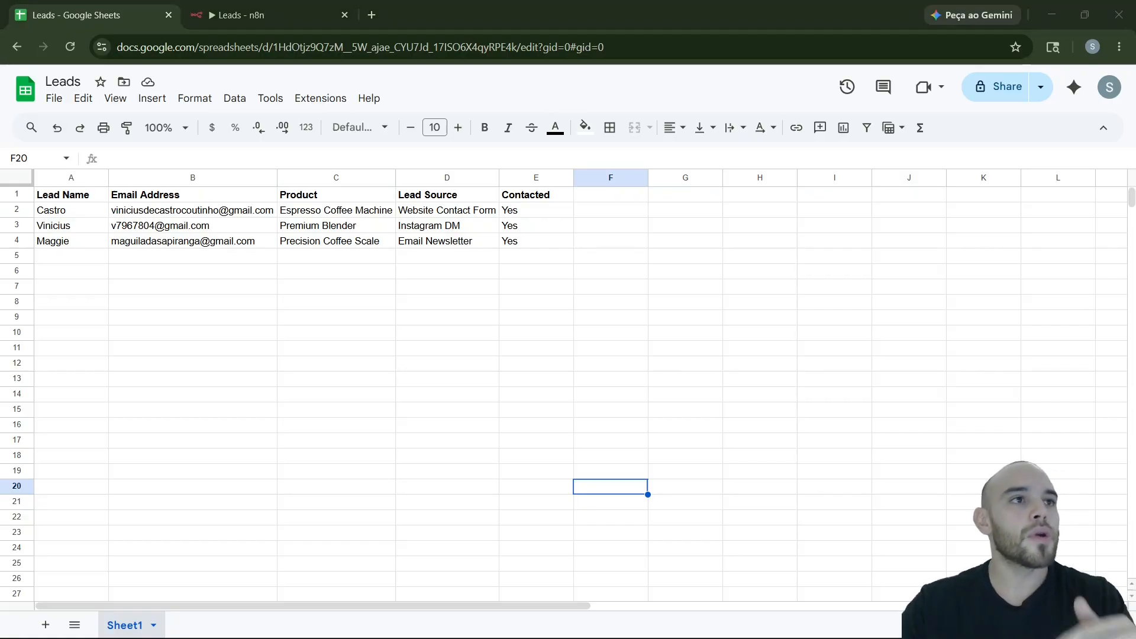
drag(1, 172, 634, 253)
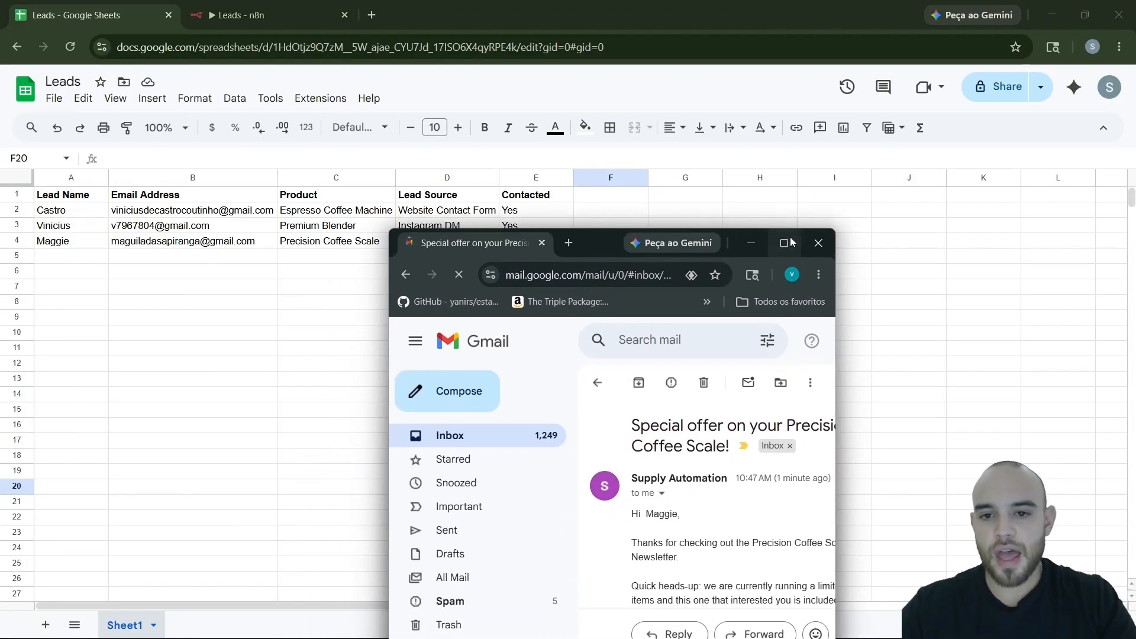
click(790, 243)
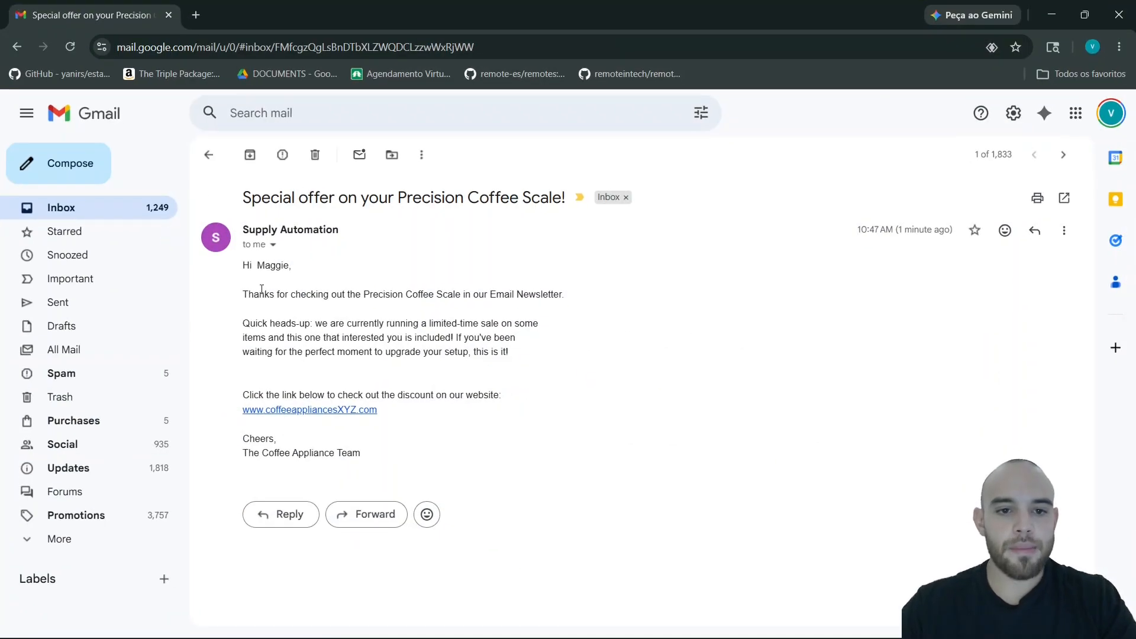
drag(247, 300, 332, 305)
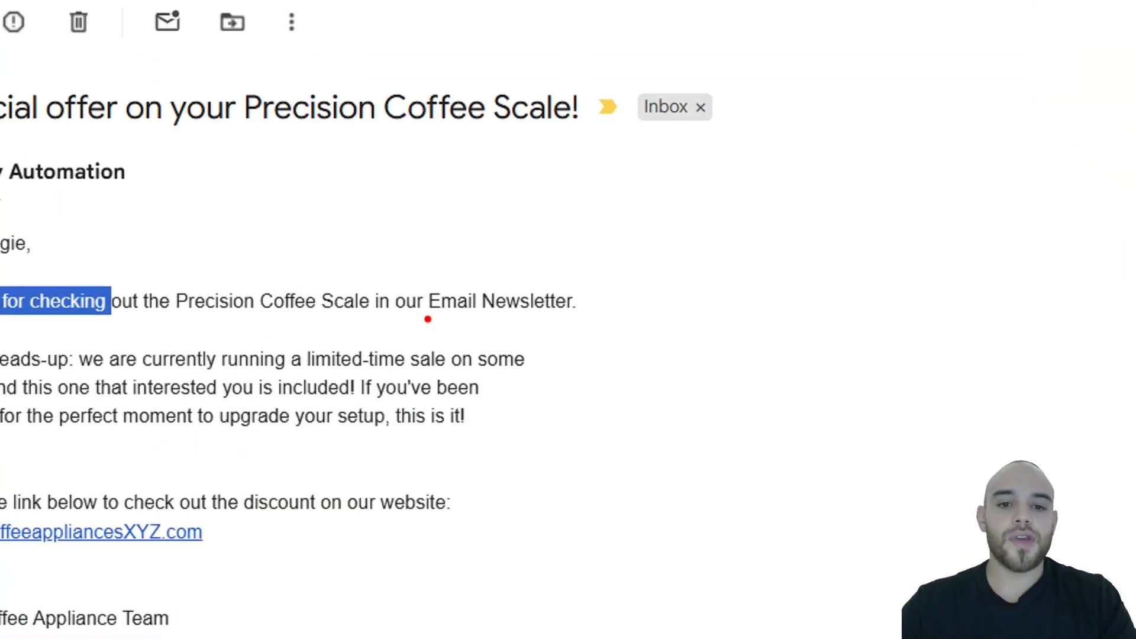
drag(425, 312, 580, 311)
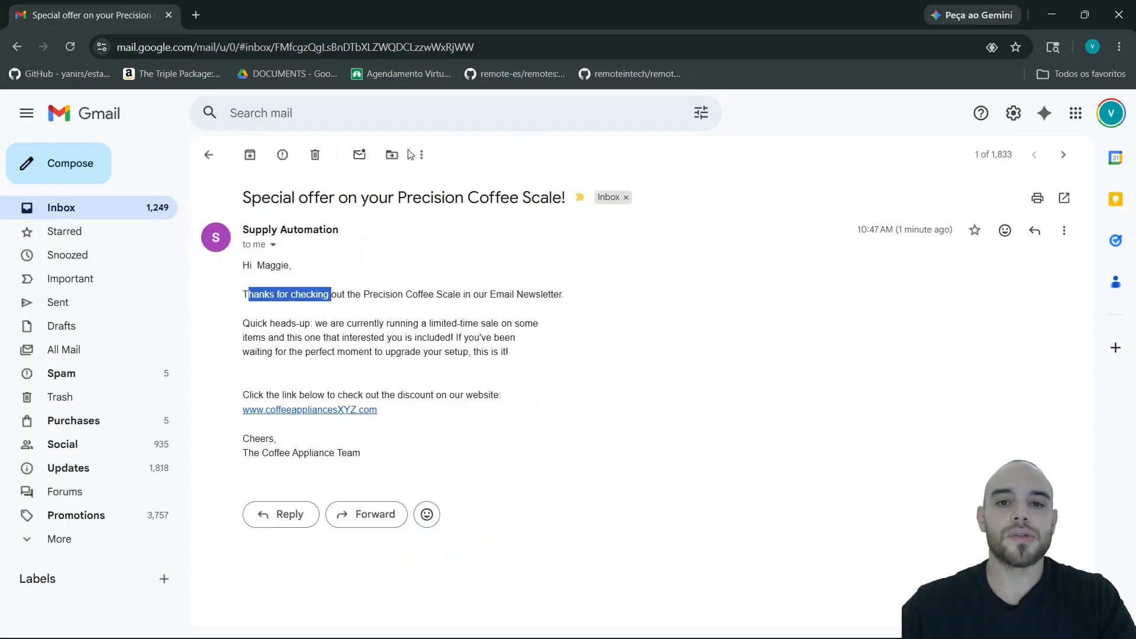
drag(490, 6, 0, 355)
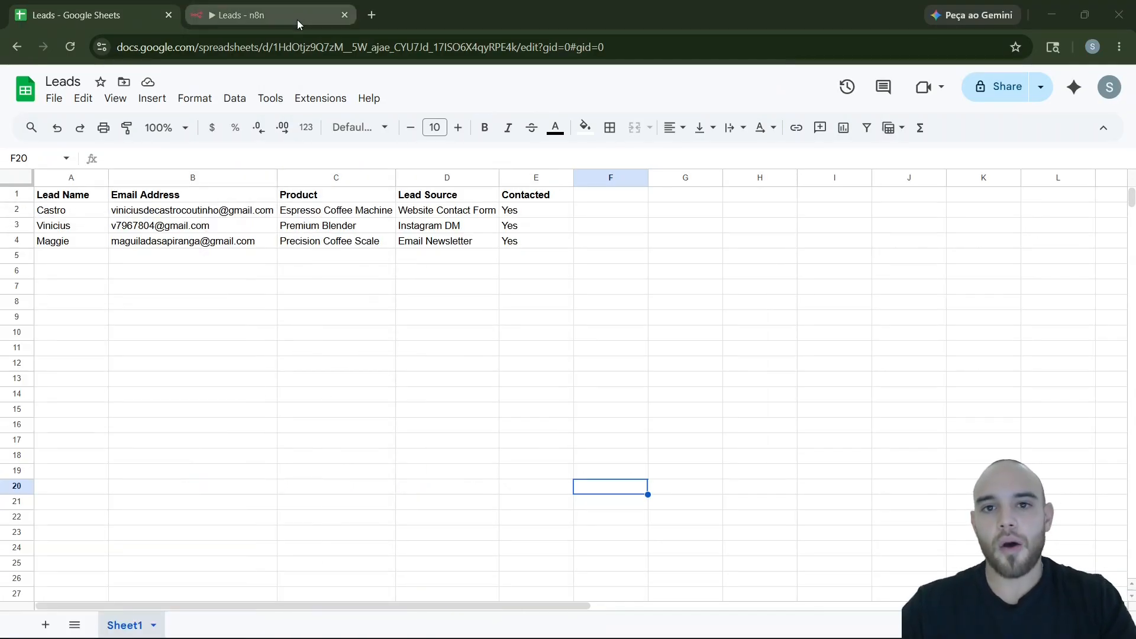
Step: Return to n8n and create a new workflow in the Personal space
click(246, 6)
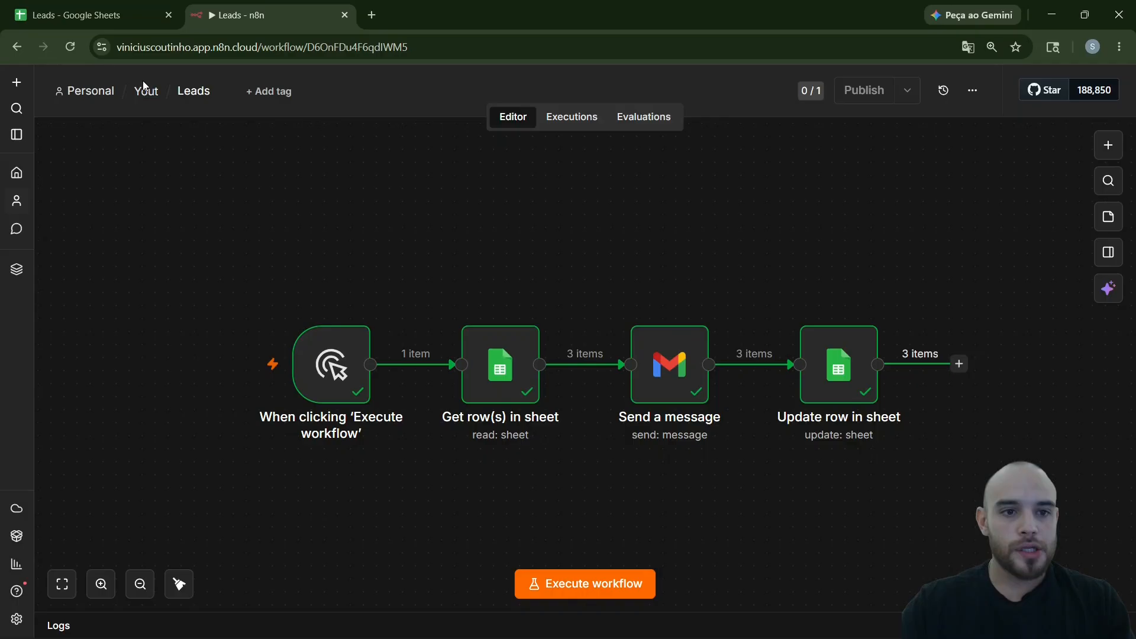
click(17, 89)
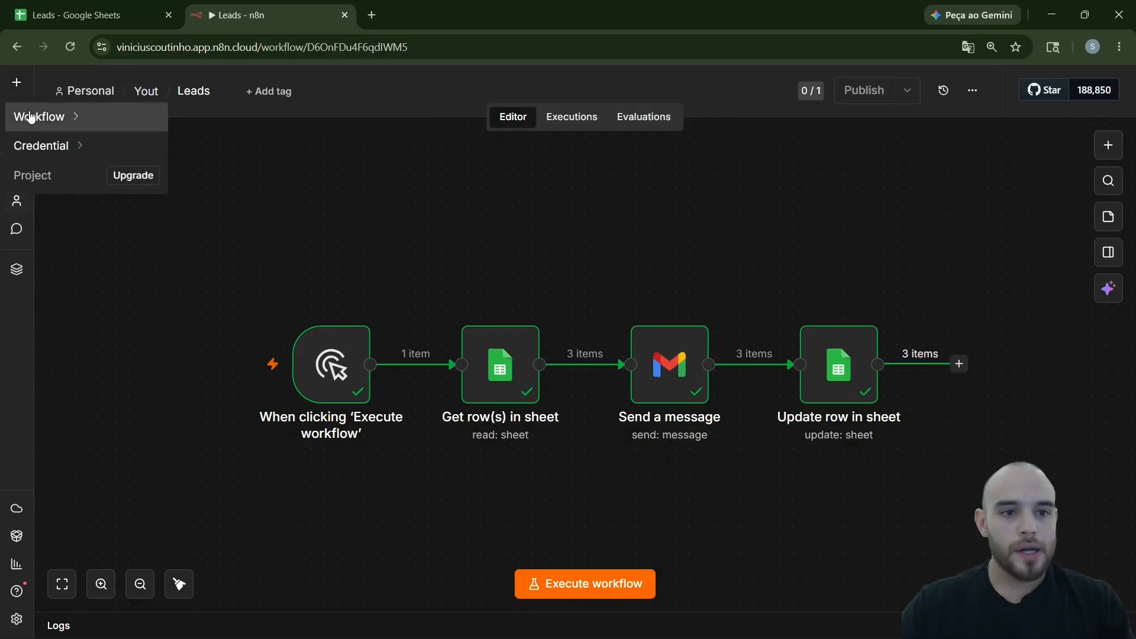
mouse_move(39, 116)
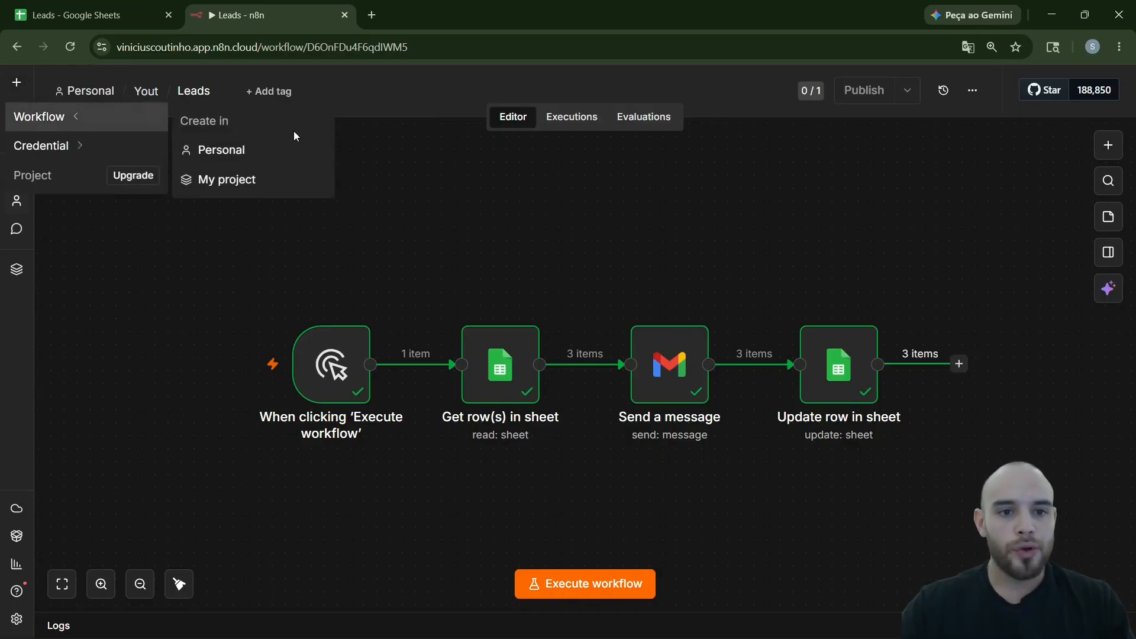
click(253, 161)
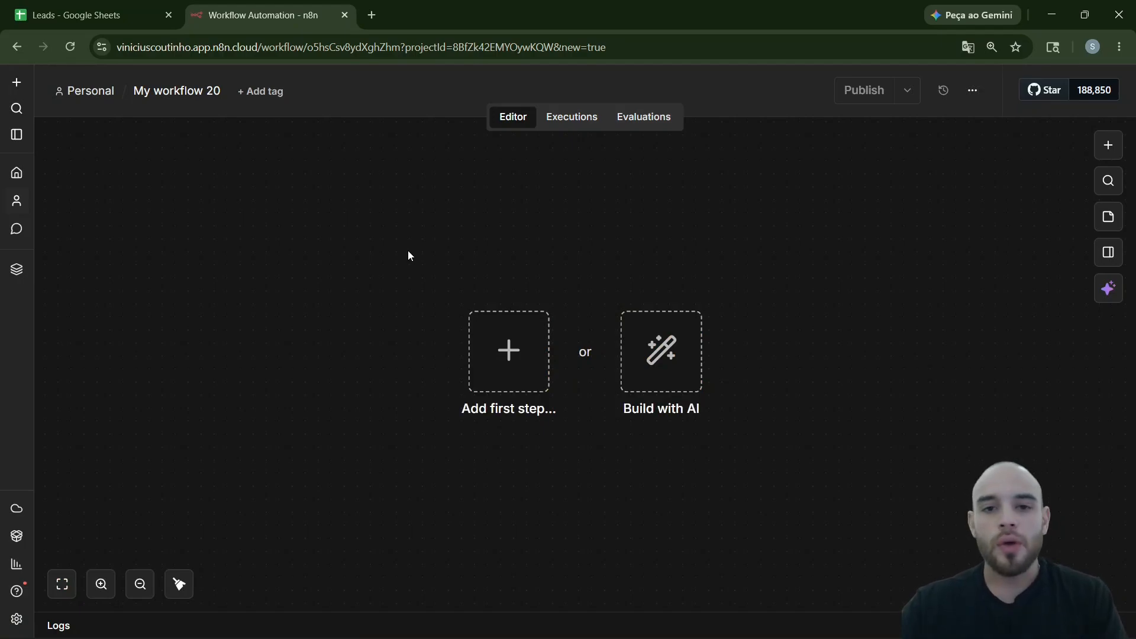
Step: Add a Manual Trigger as the first step of the new workflow
click(549, 360)
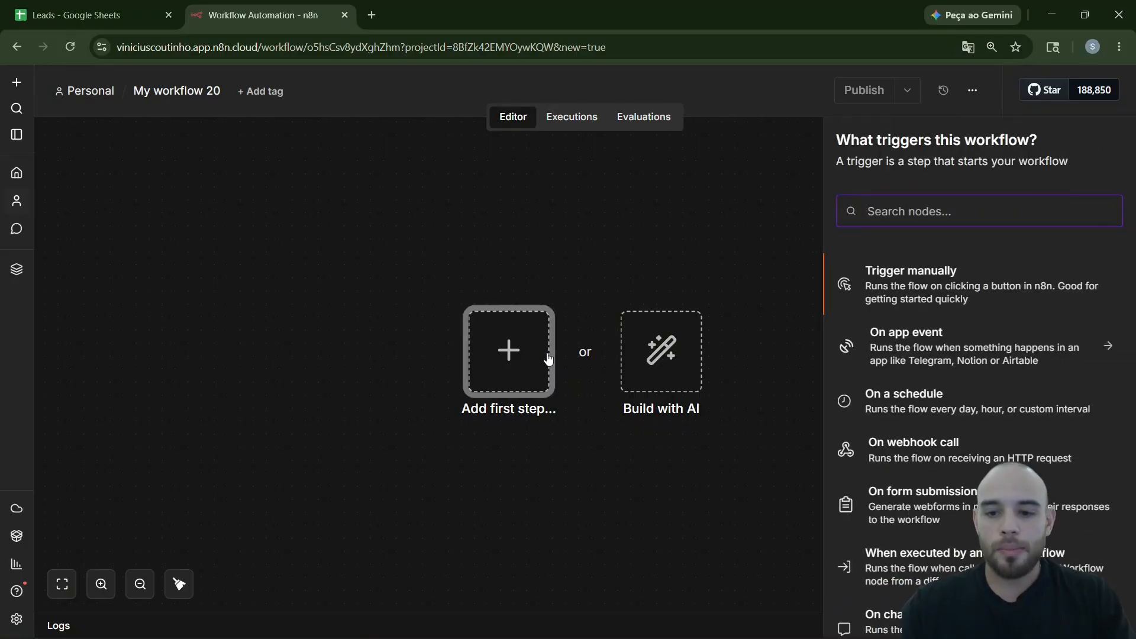
text(manu)
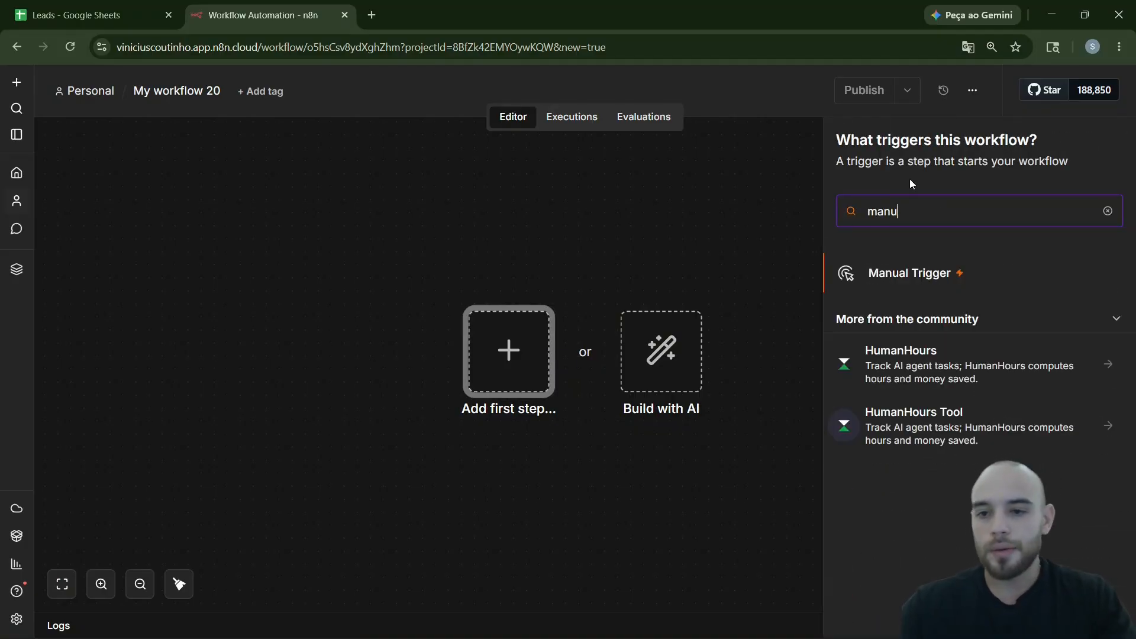
click(918, 292)
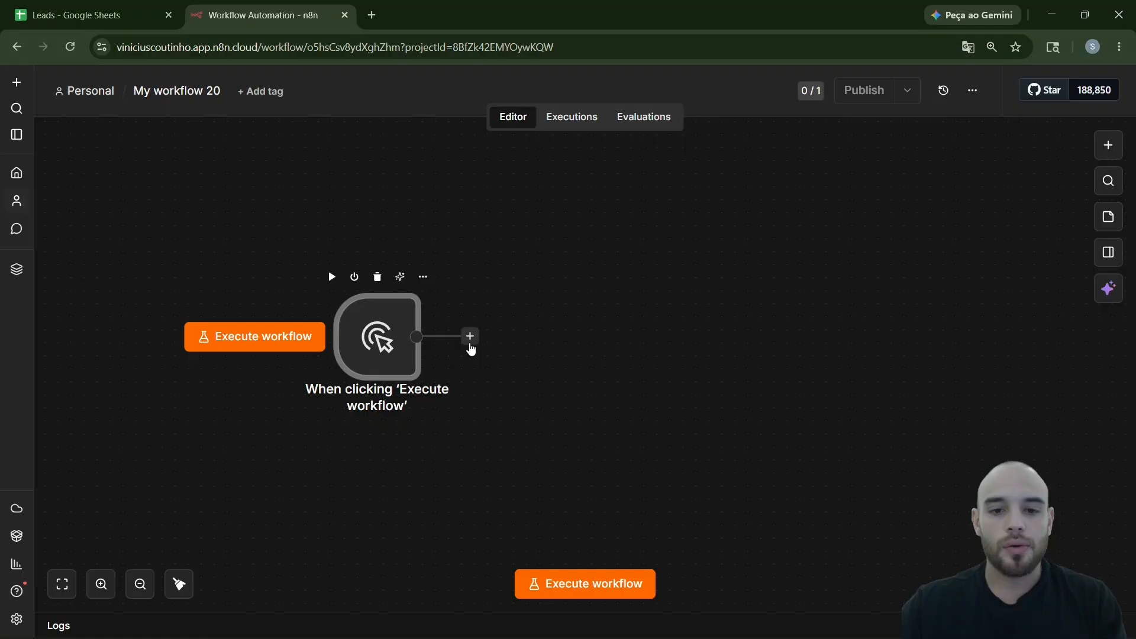
Step: Connect a Google Sheets node with the Get row(s) in sheet action after the manual trigger
click(470, 337)
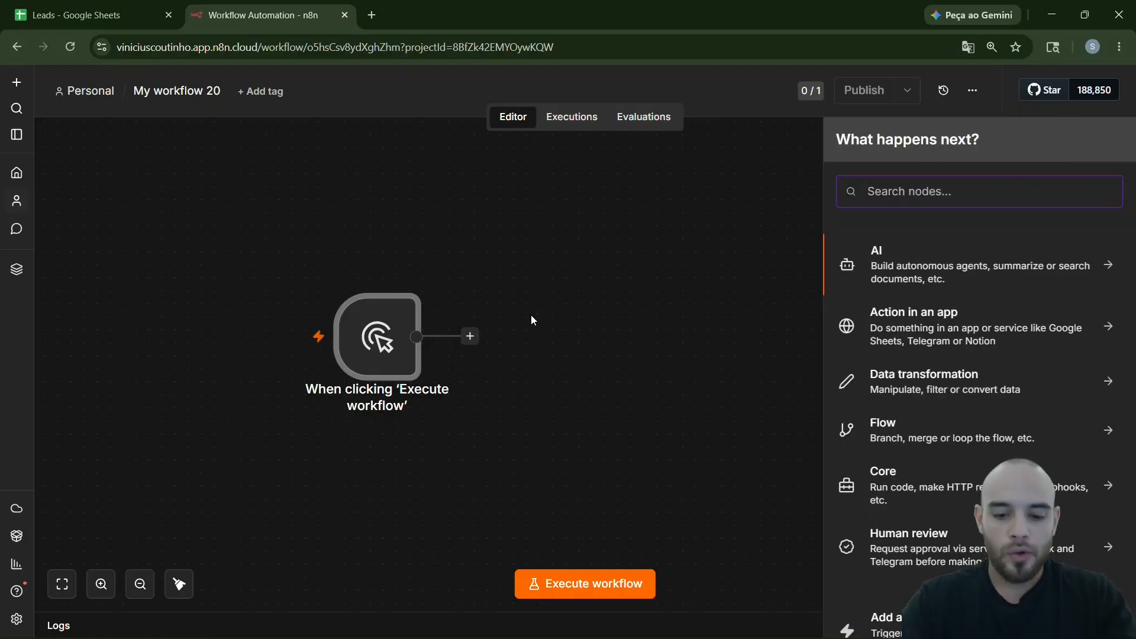
text(googl)
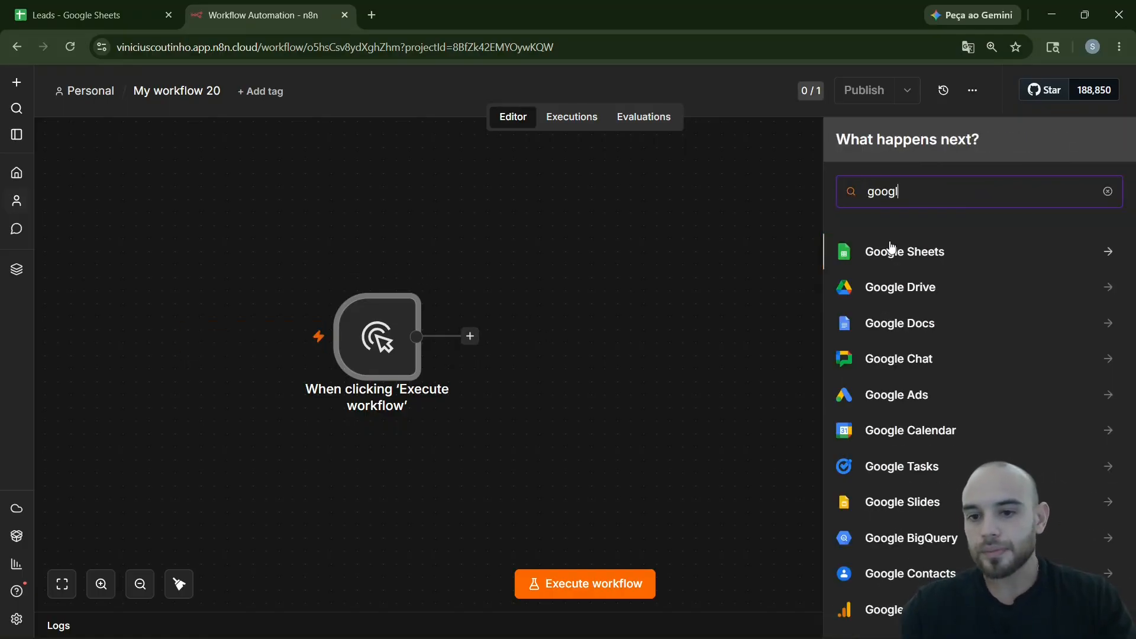
click(891, 249)
scroll(951, 441, down, 1)
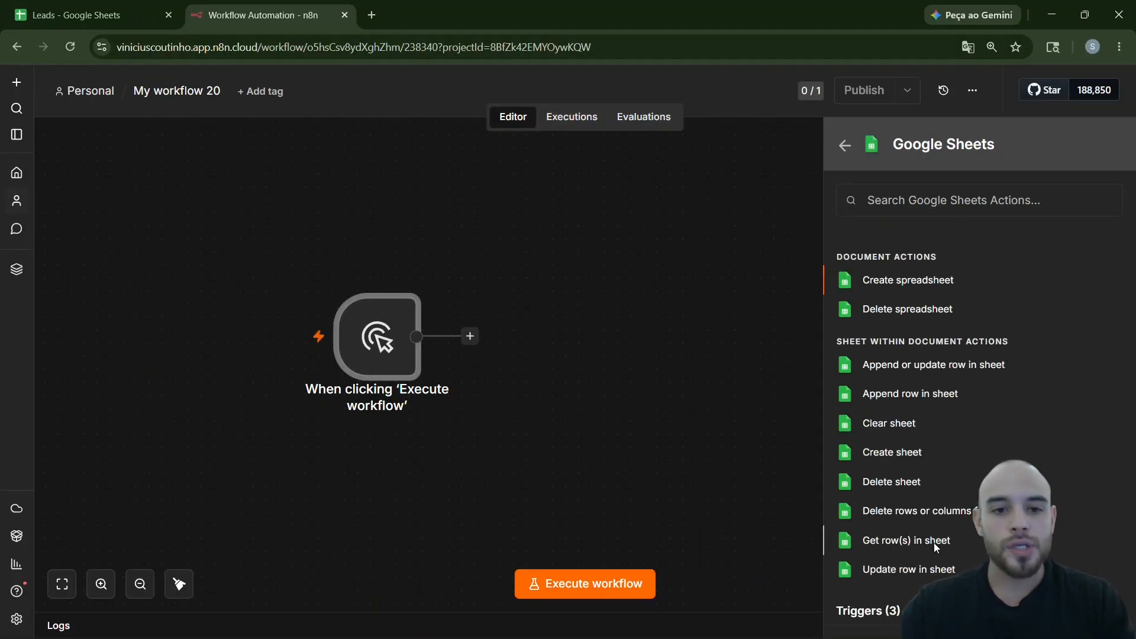
click(934, 542)
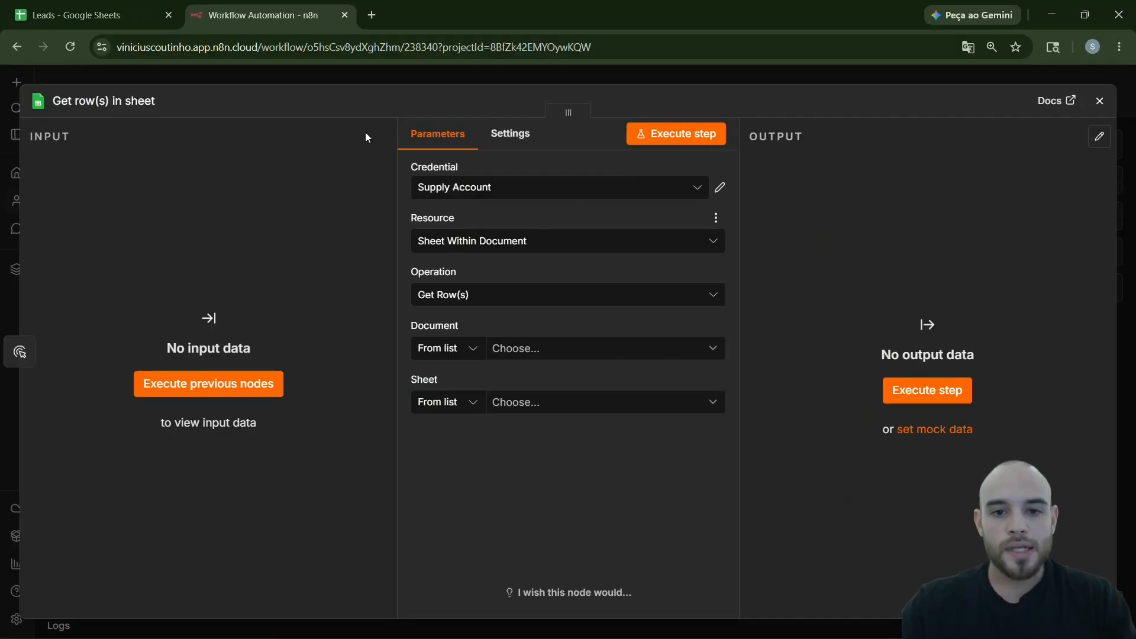
Step: Set the Get row(s) node's document to Leads and its sheet to Sheet1, then execute the step and inspect the output table
click(521, 353)
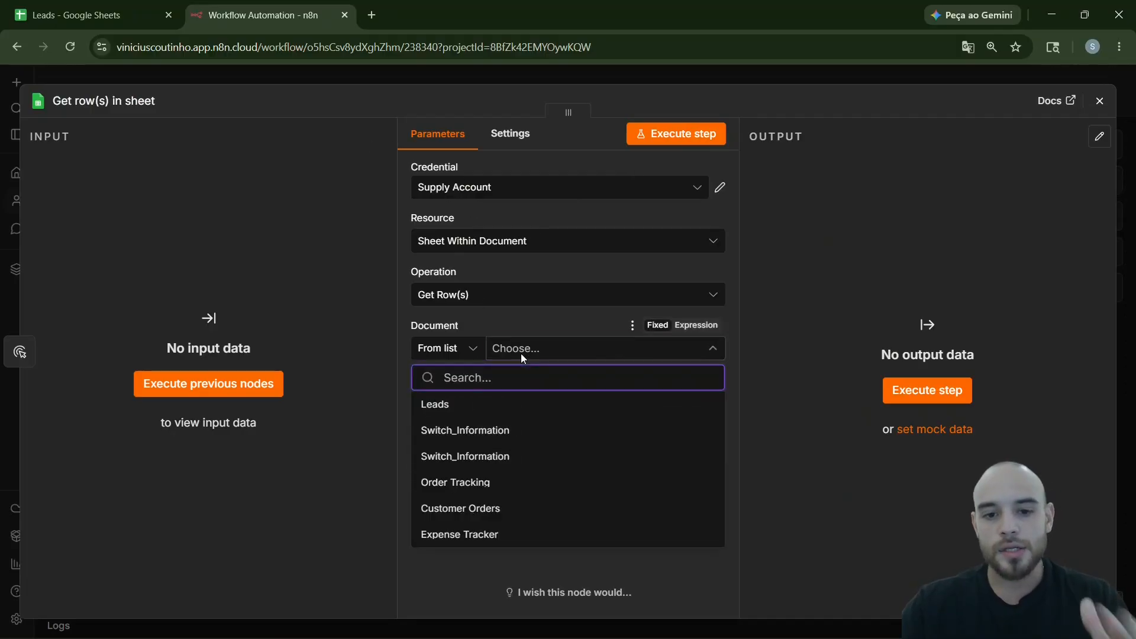
click(482, 405)
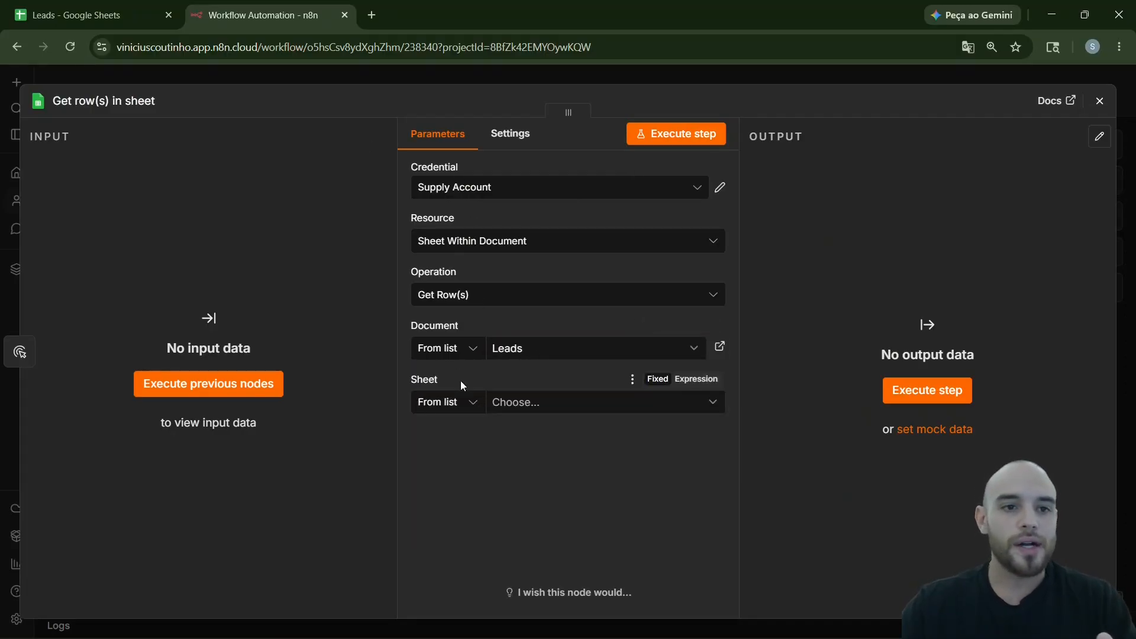
click(142, 6)
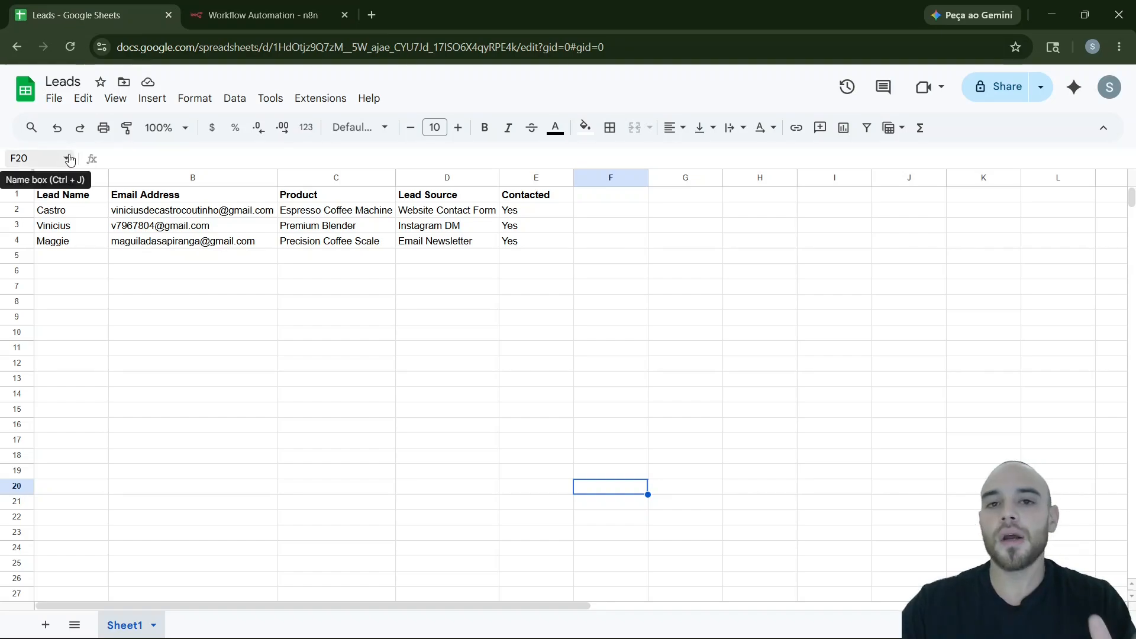
click(260, 14)
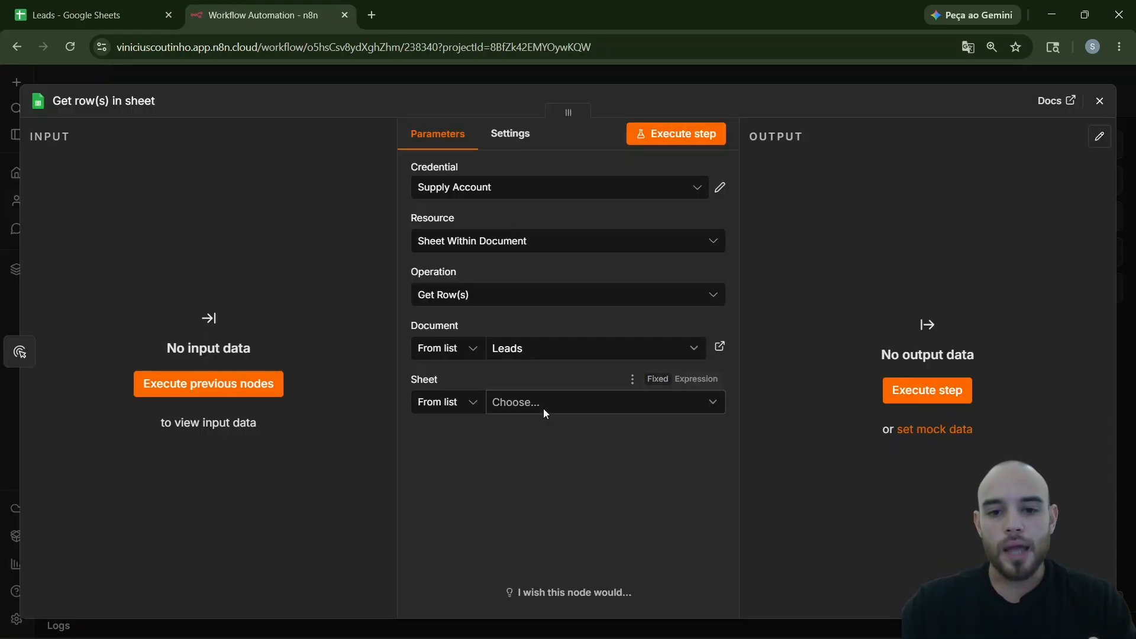
click(543, 408)
click(508, 437)
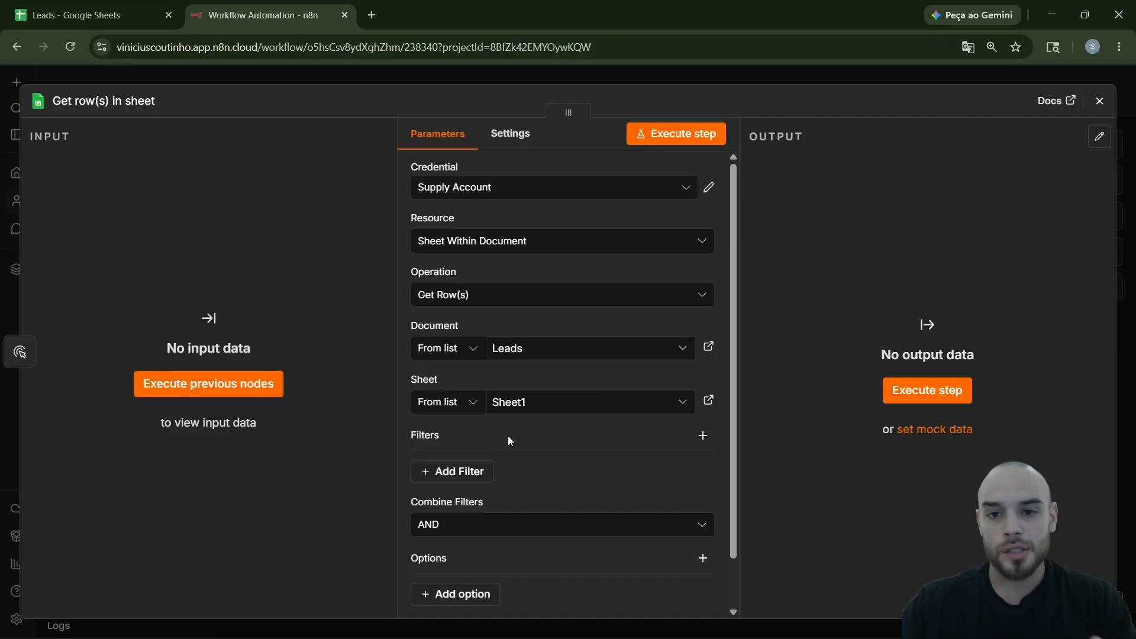
click(666, 134)
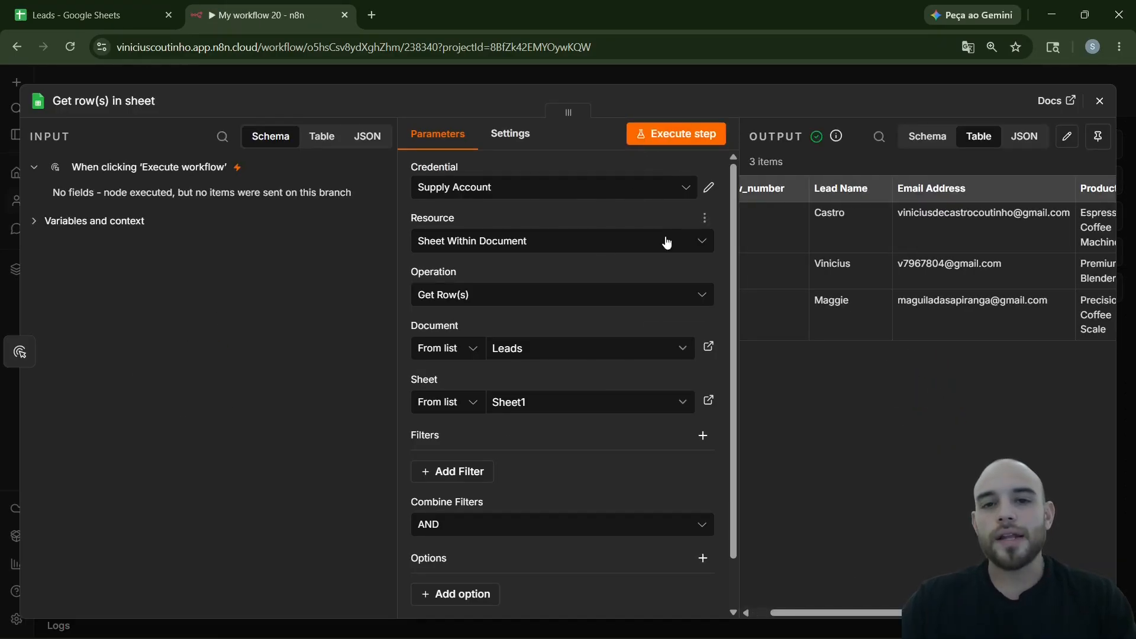
drag(854, 612, 975, 613)
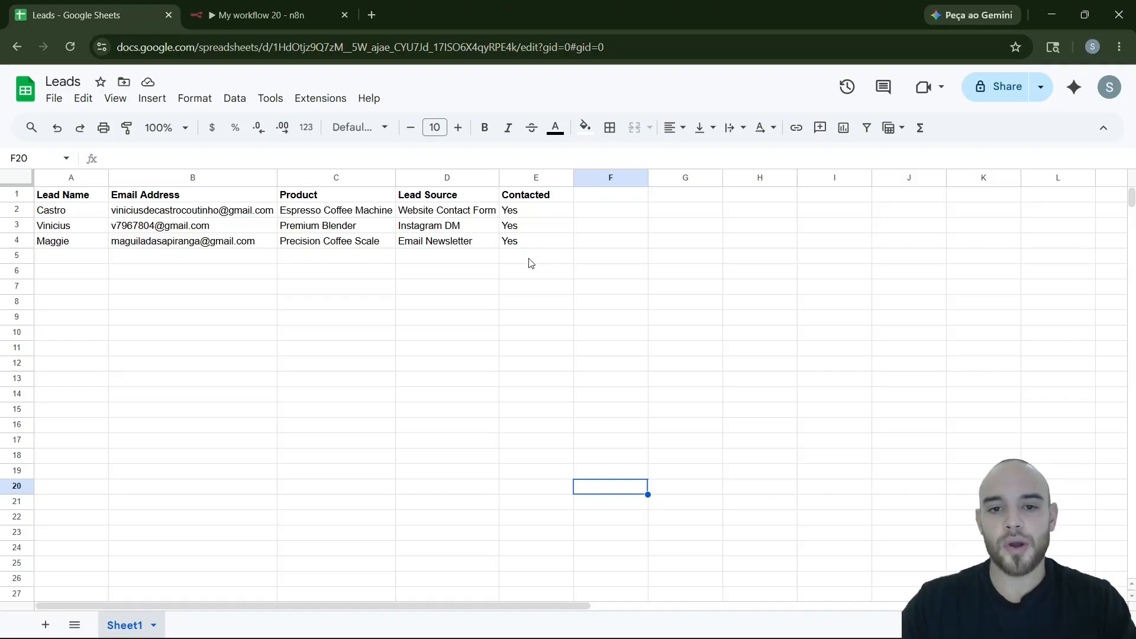
Step: Clear the Contacted values of all leads in the sheet, then execute the Get row(s) step again in n8n and check its Contacted column
drag(530, 263, 528, 218)
key(Delete)
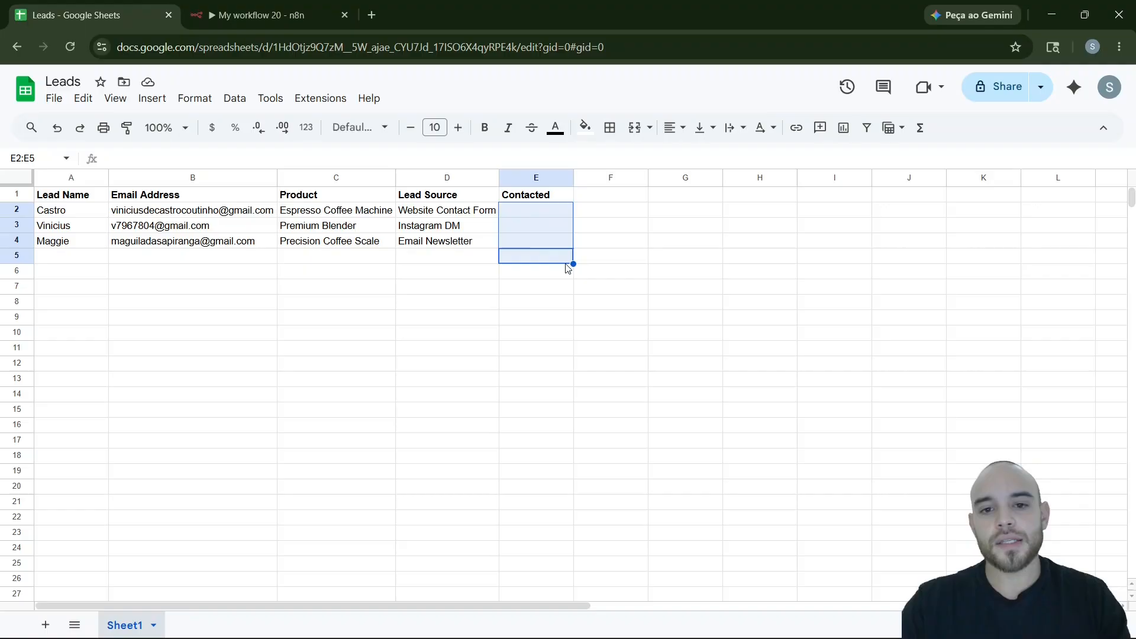
click(310, 7)
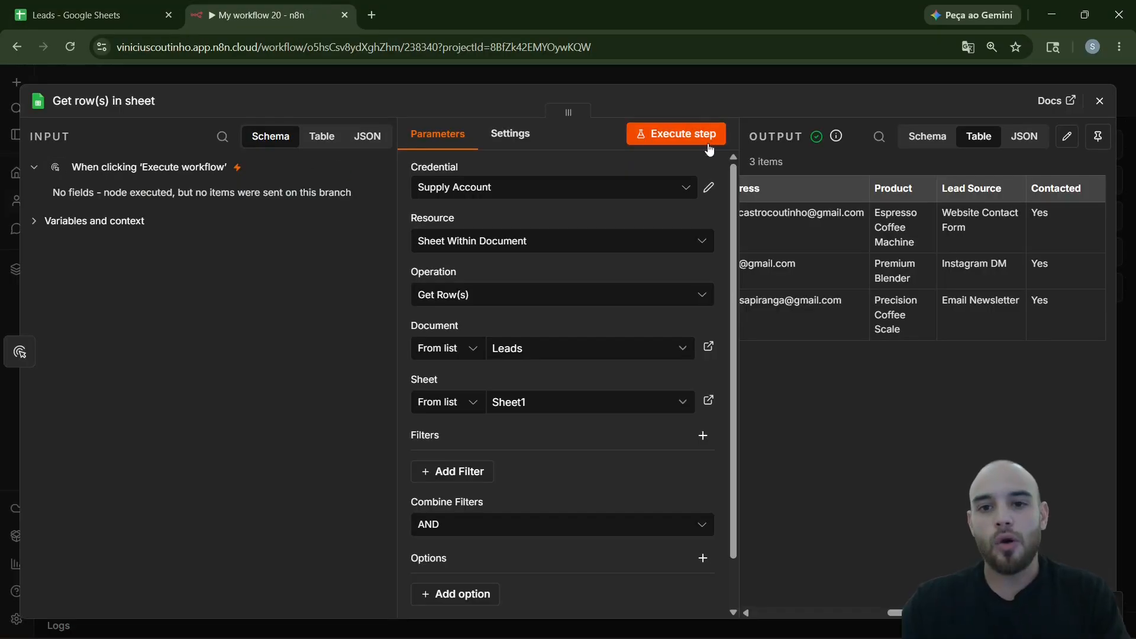
click(680, 132)
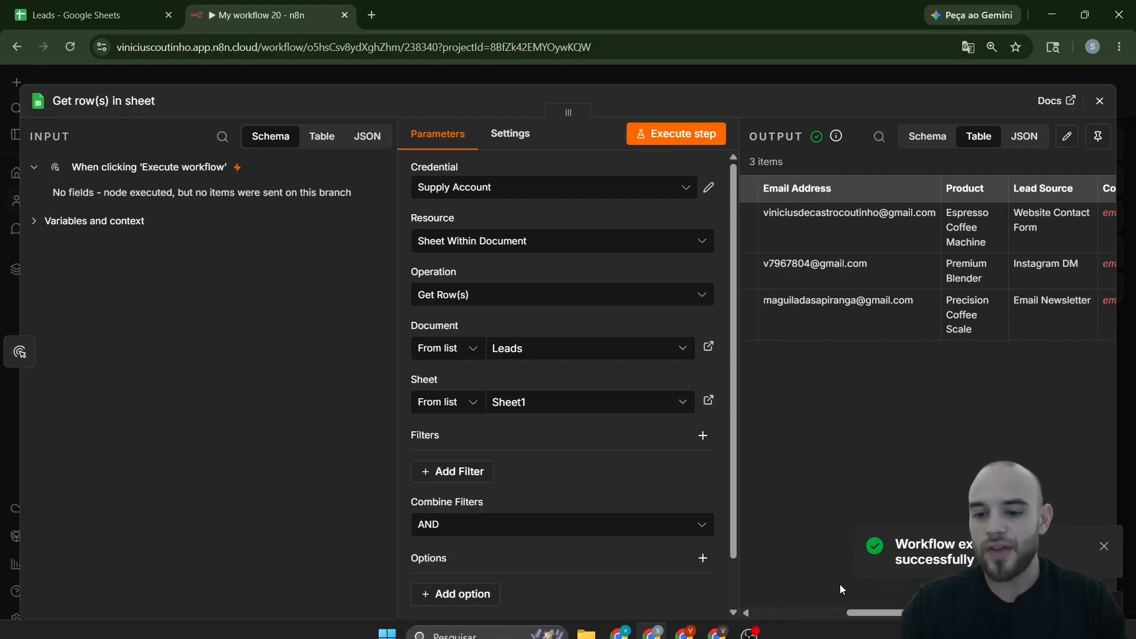
drag(861, 613, 905, 613)
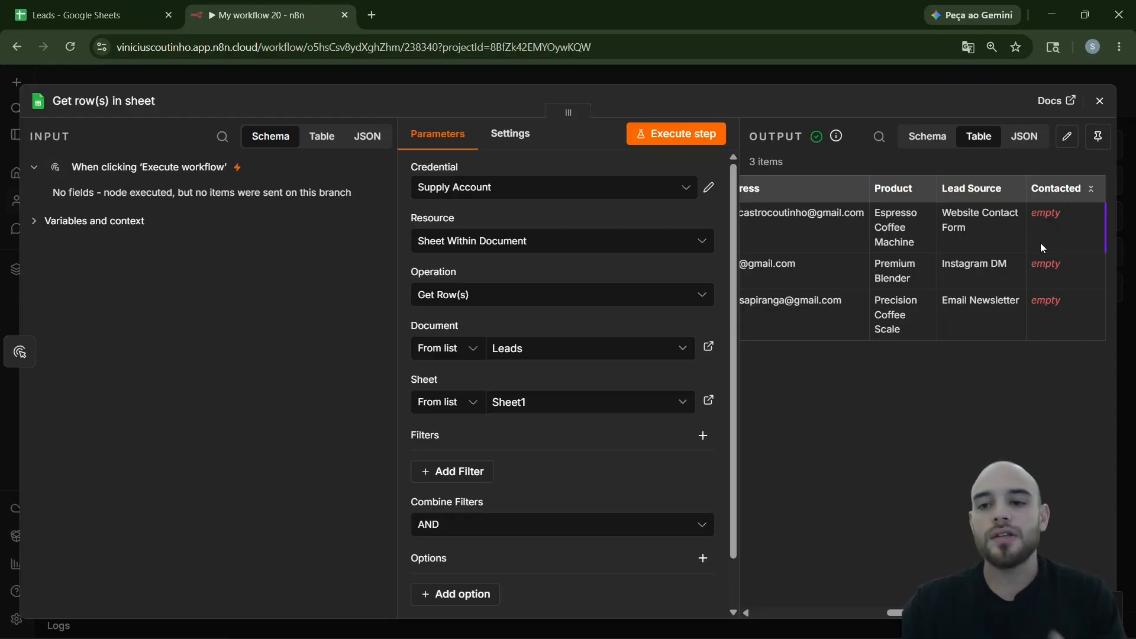
Step: Add a filter on the Contacted column to the Get row(s) node, leaving the match value empty
scroll(592, 336, down, 1)
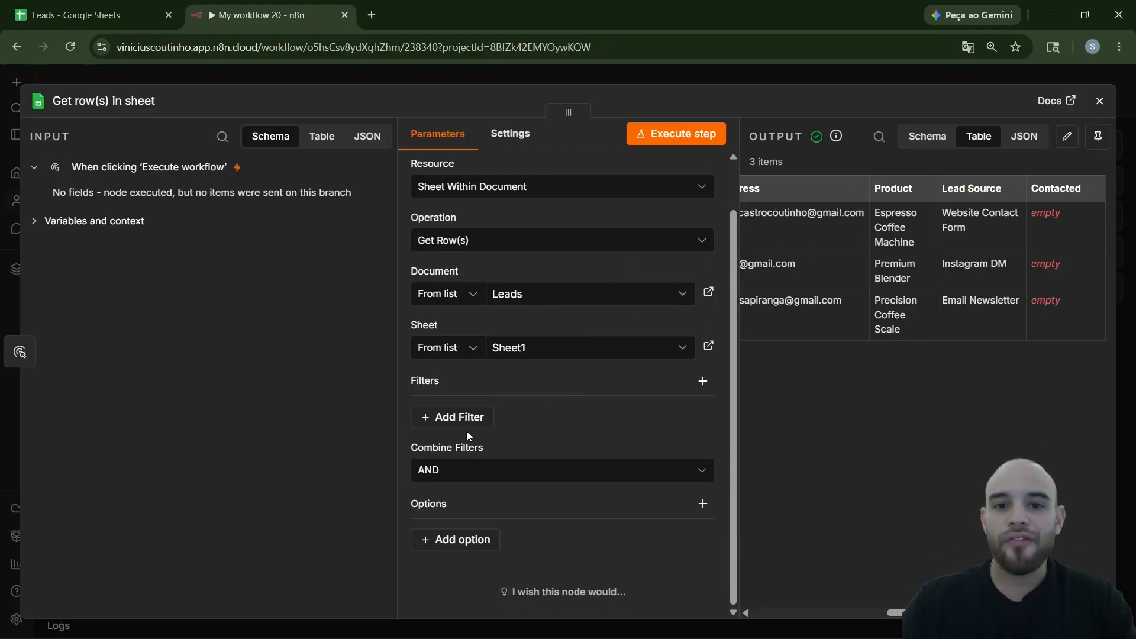
click(433, 421)
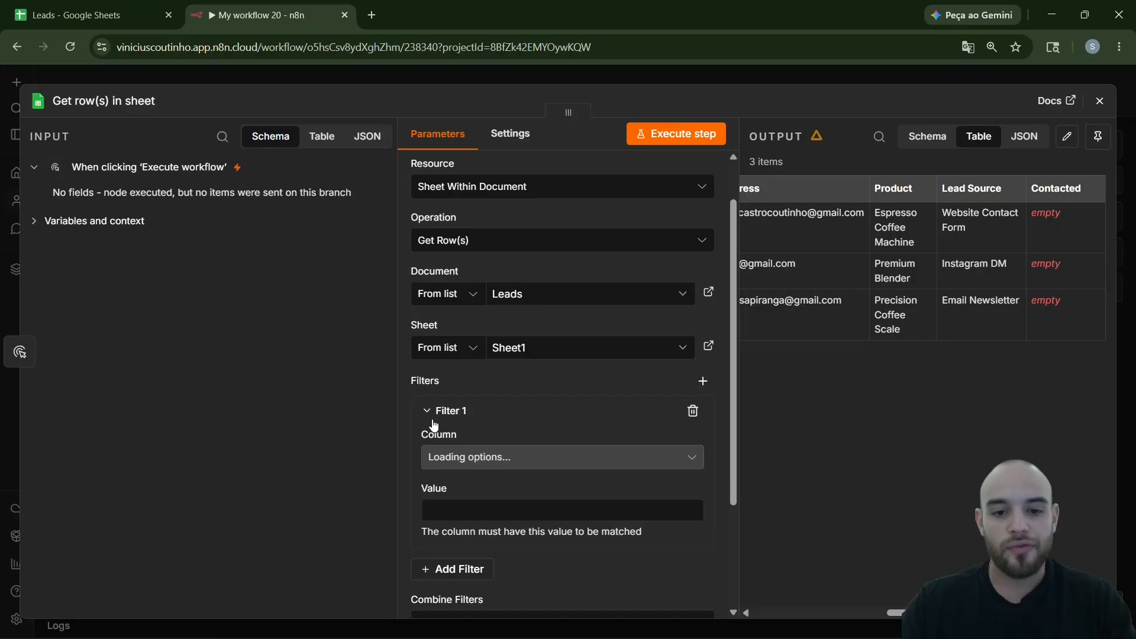
click(485, 470)
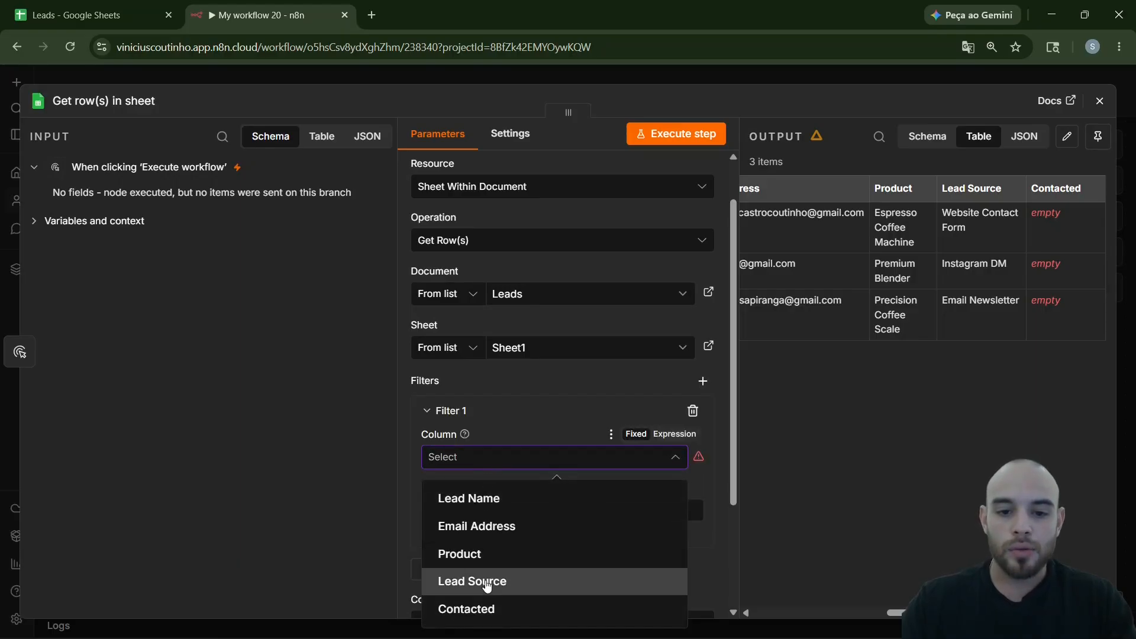
click(486, 608)
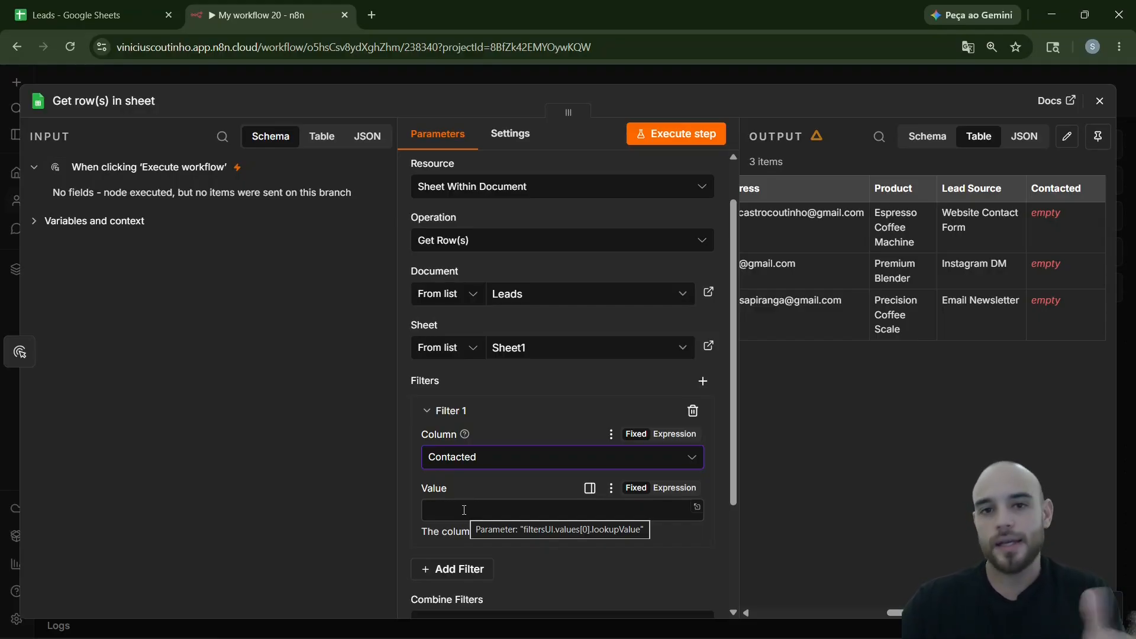
Step: Enter Yes in the Contacted cell of row 3 in the Leads sheet, then execute the Get row(s) step in n8n to test the filter
click(89, 15)
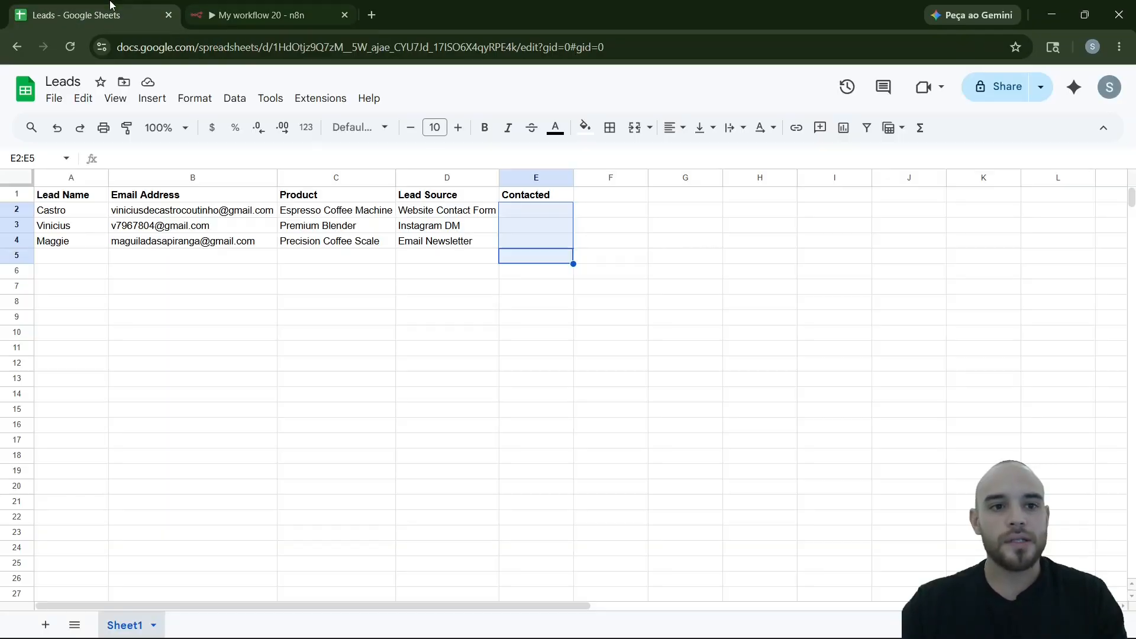
click(552, 228)
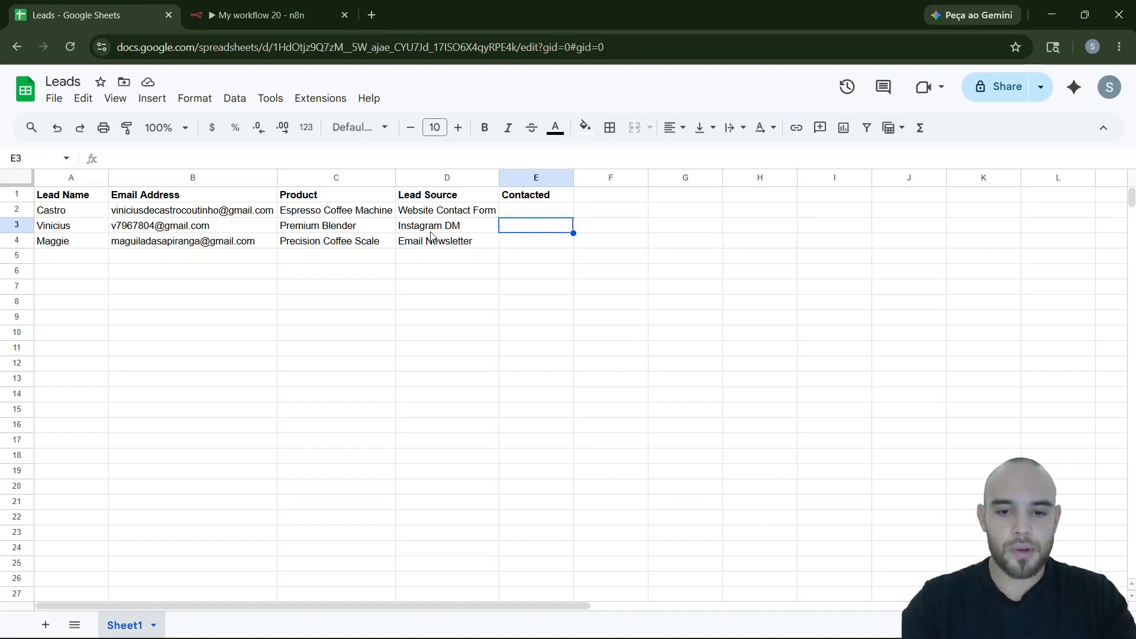
text(Yes)
key(Return)
click(308, 15)
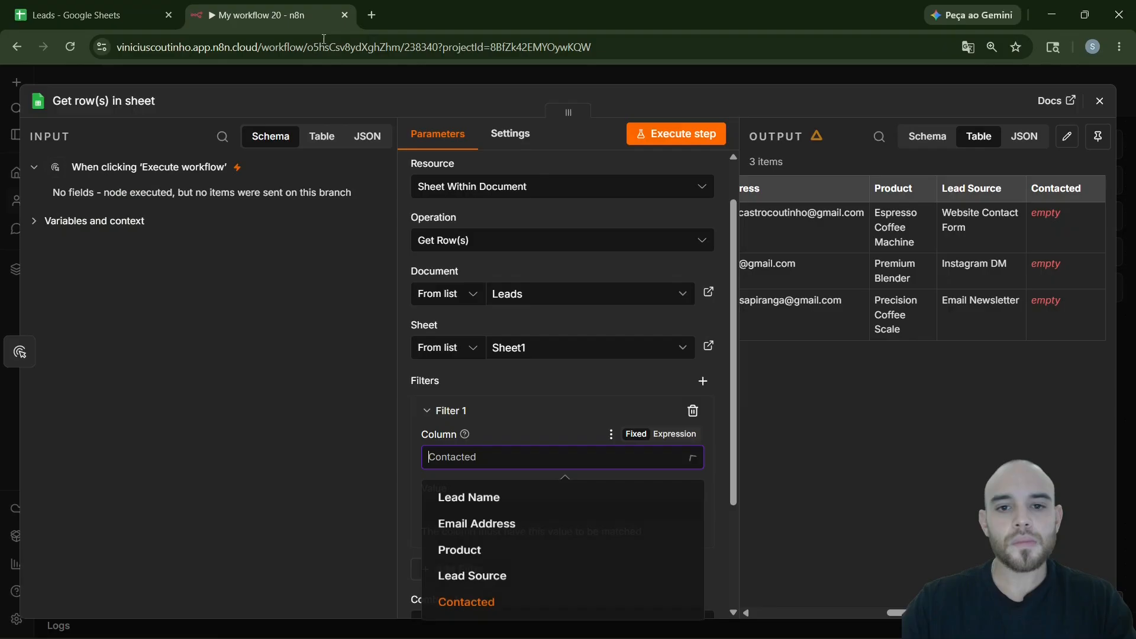
click(679, 135)
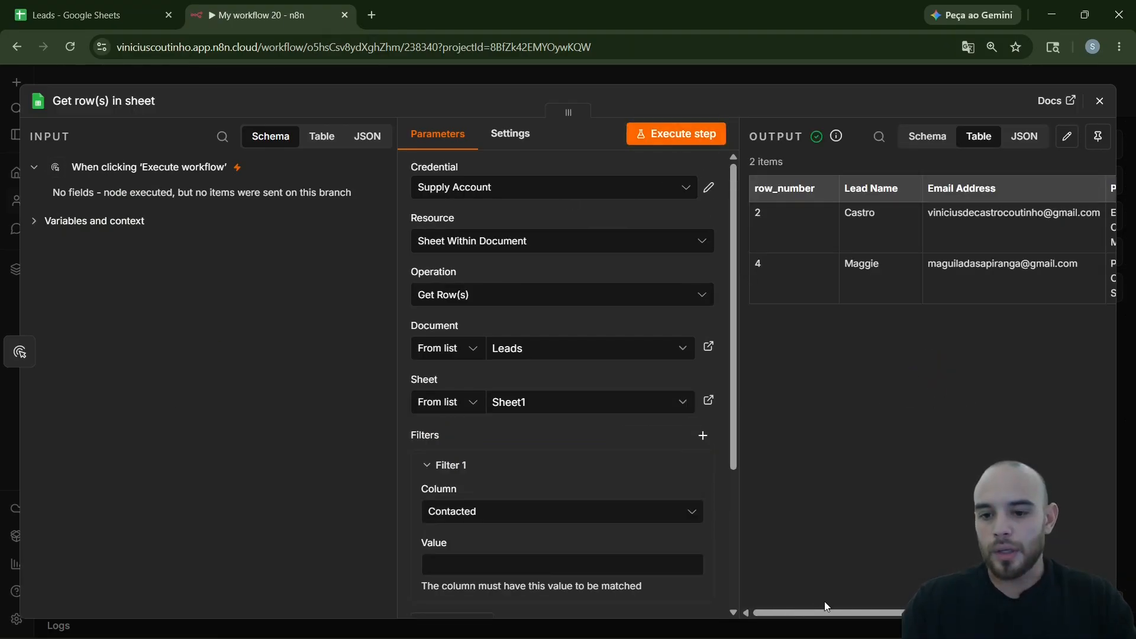
mouse_move(825, 612)
mouse_down()
mouse_move(960, 612)
mouse_move(825, 614)
mouse_up()
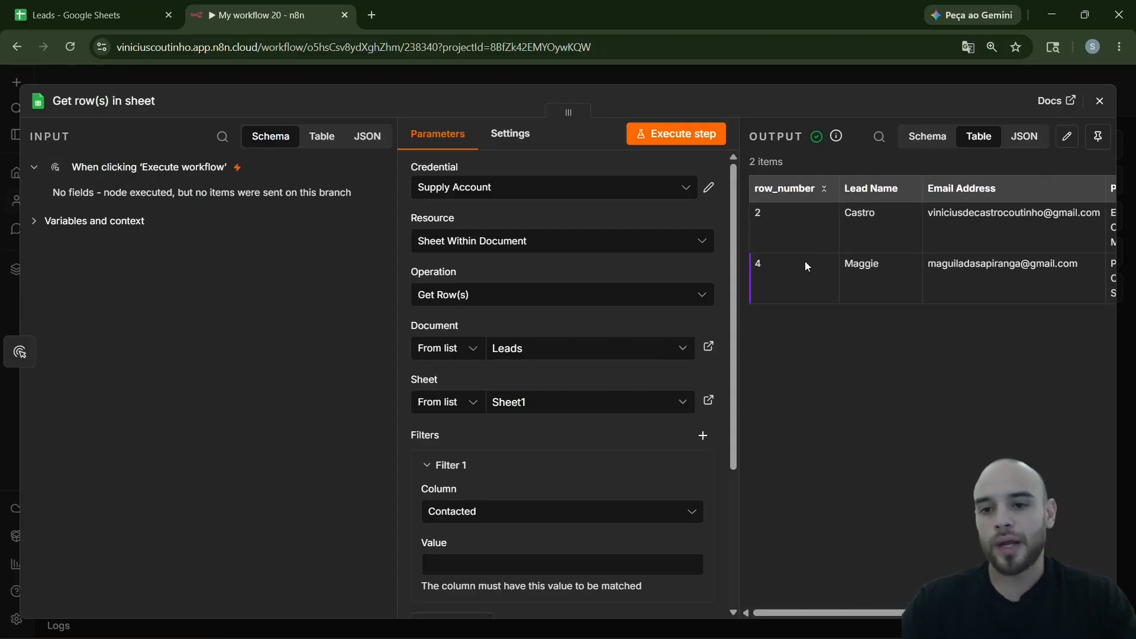
scroll(553, 439, down, 2)
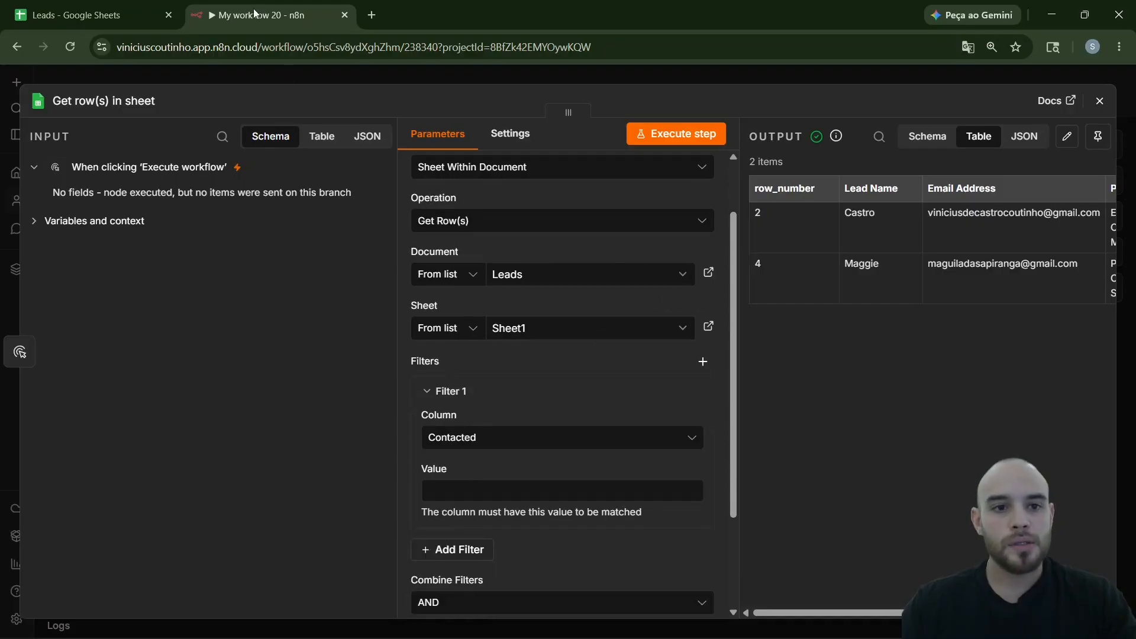
Step: Switch to the Leads sheet and clear the test entry from the Contacted cell of row 3
click(118, 14)
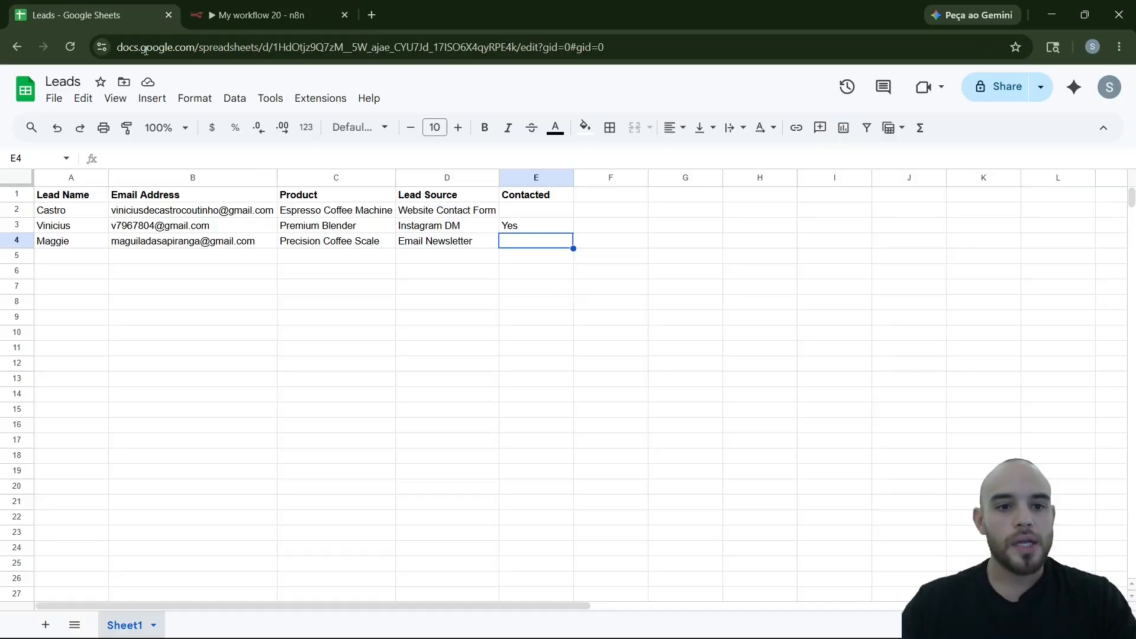
click(546, 229)
click(269, 15)
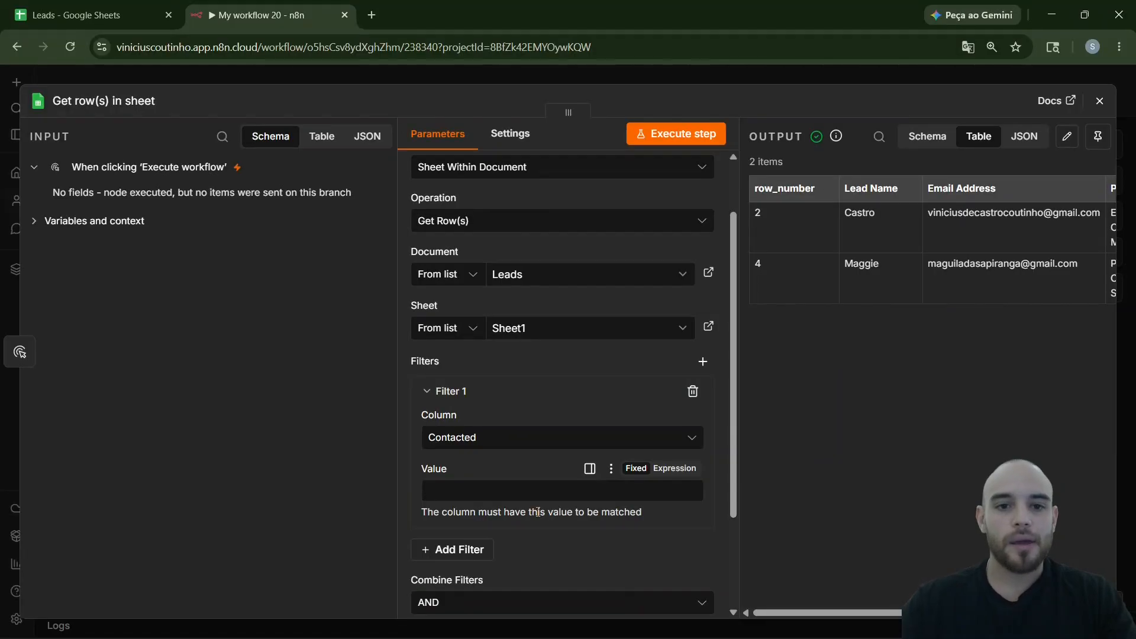
click(89, 15)
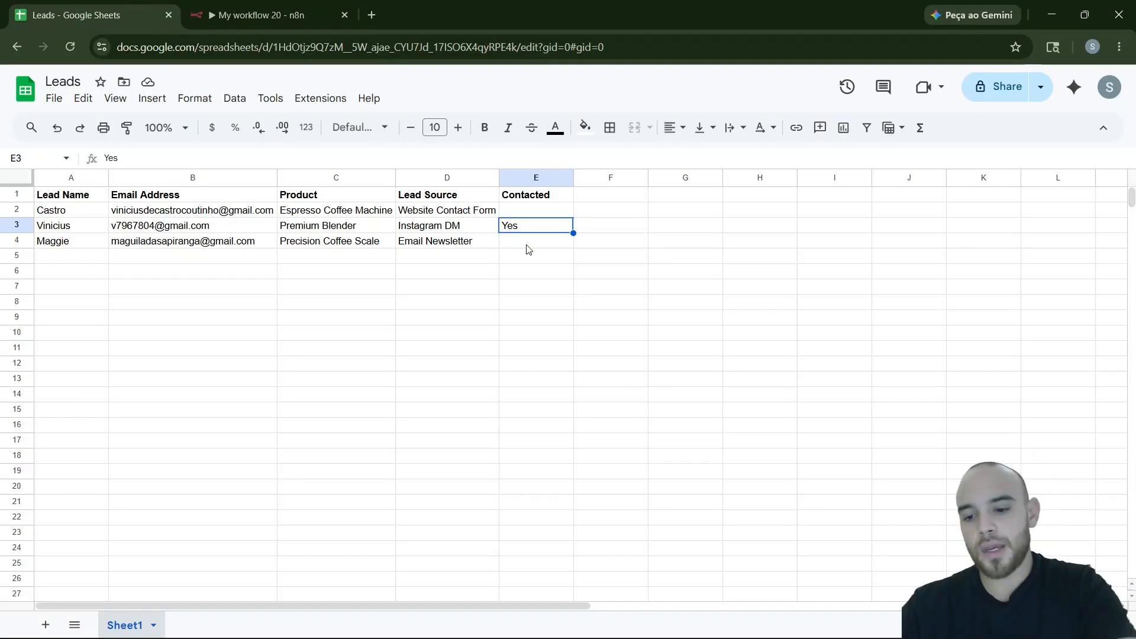
key(Delete)
Step: Return to n8n, close the node's settings and execute the Get row(s) node from the canvas
click(269, 15)
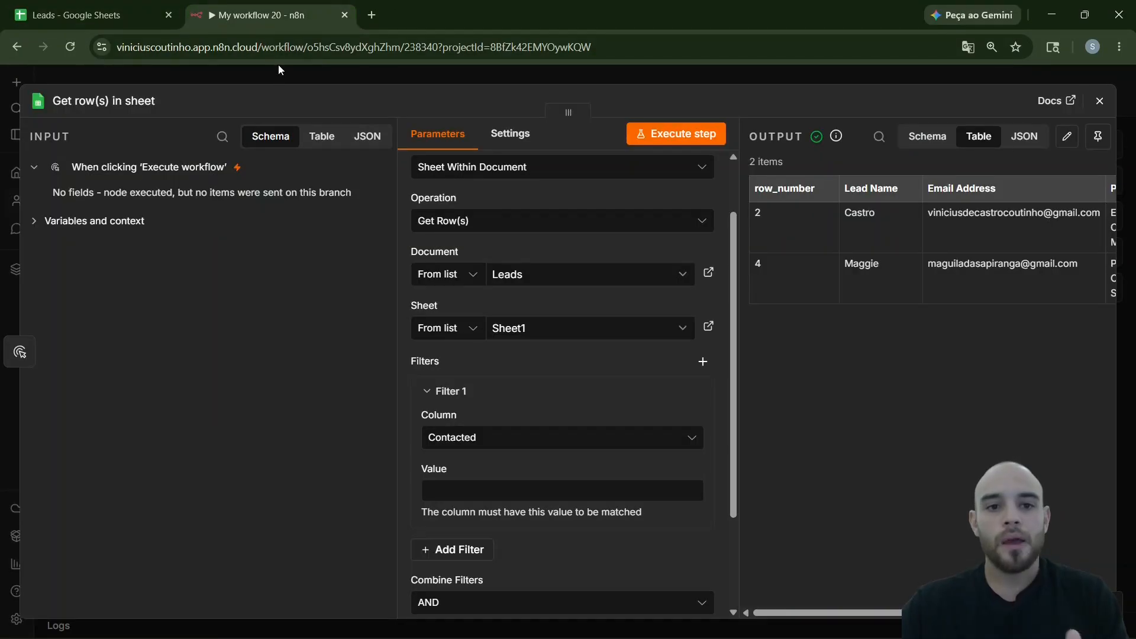
key(Escape)
mouse_move(550, 332)
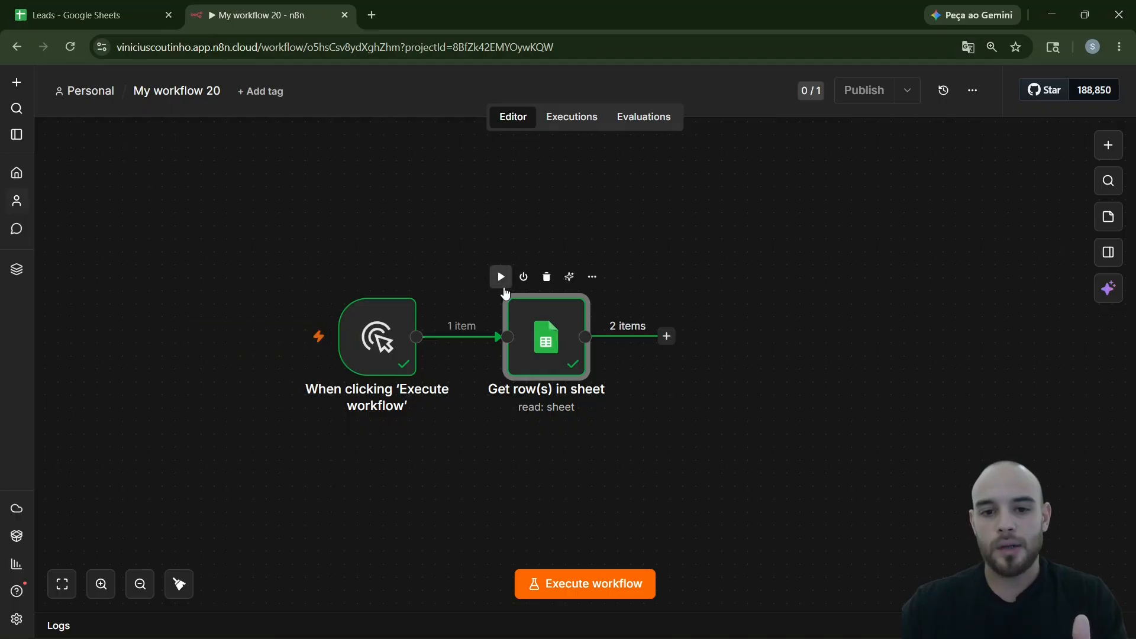
click(500, 277)
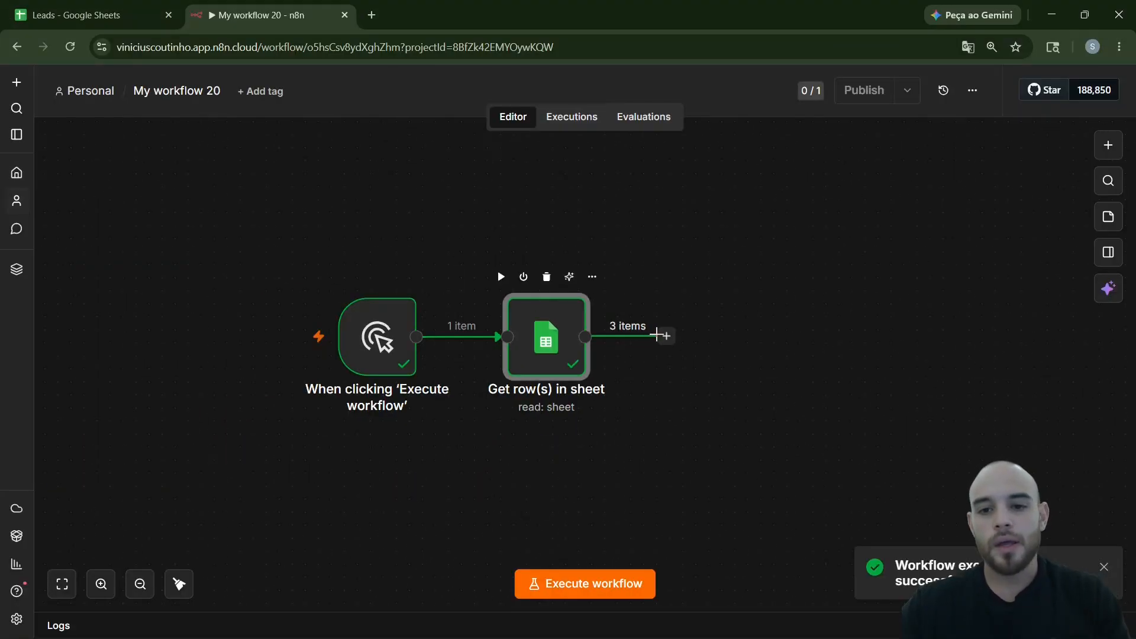
Step: Connect a Gmail node with the Send a message action after the Get row(s) in sheet node
click(666, 337)
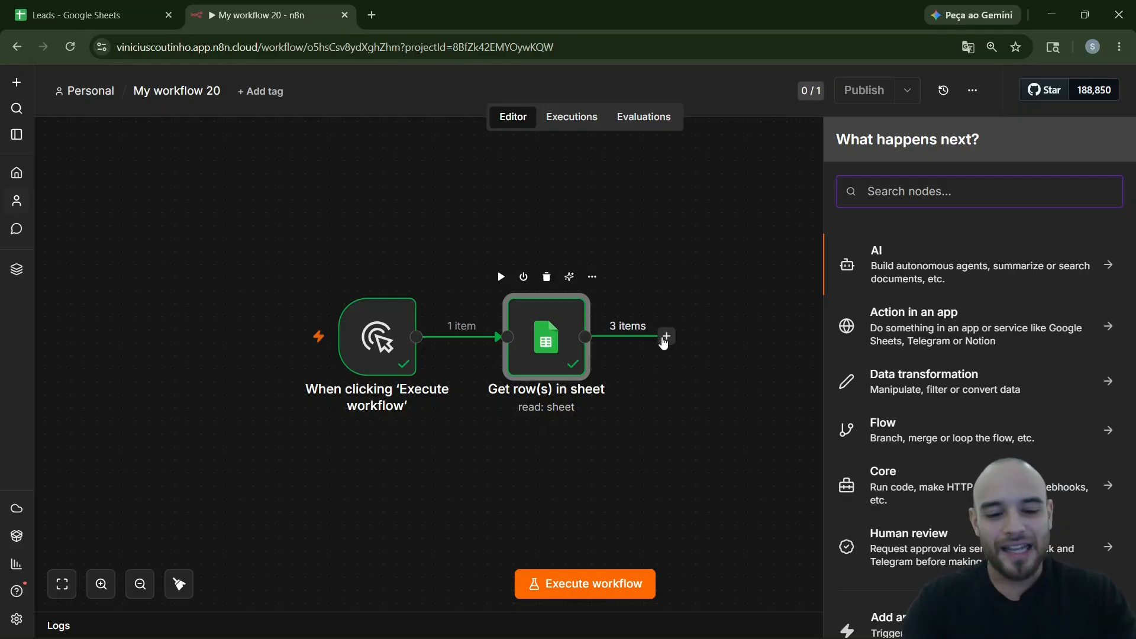
text(sen)
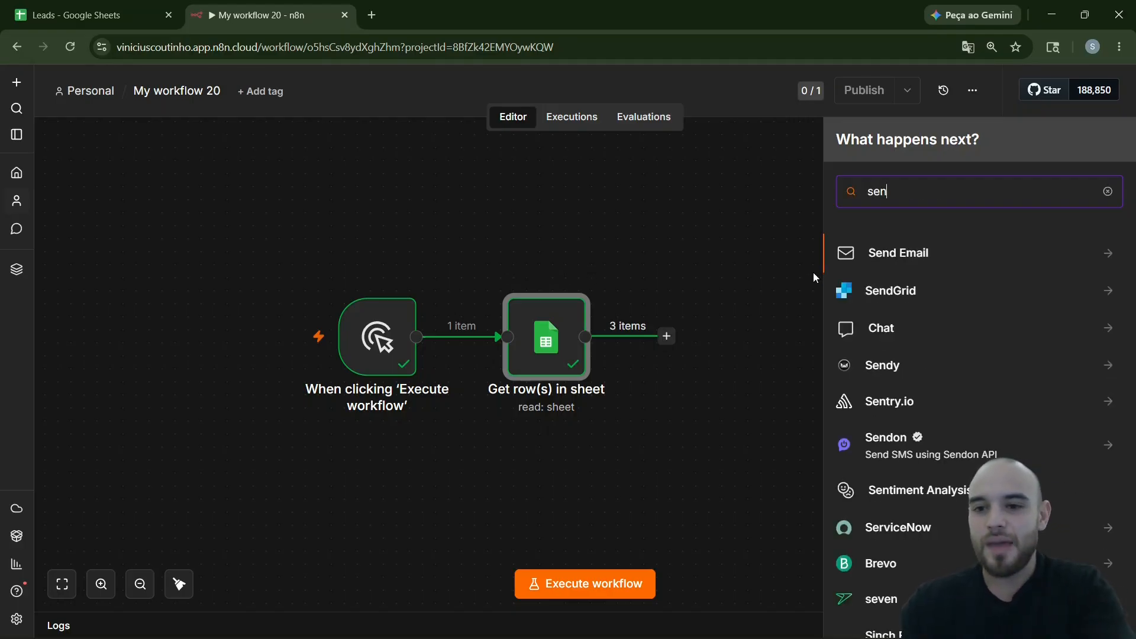
key(BackSpace)
key(BackSpace)
key(BackSpace)
text(gma)
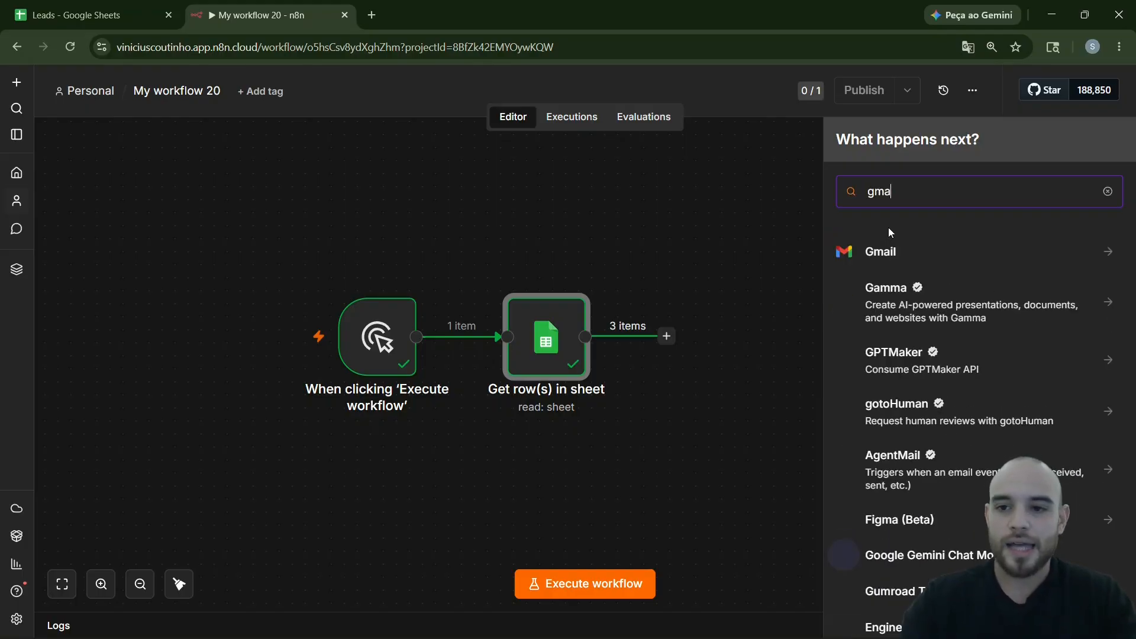
text(il)
click(913, 253)
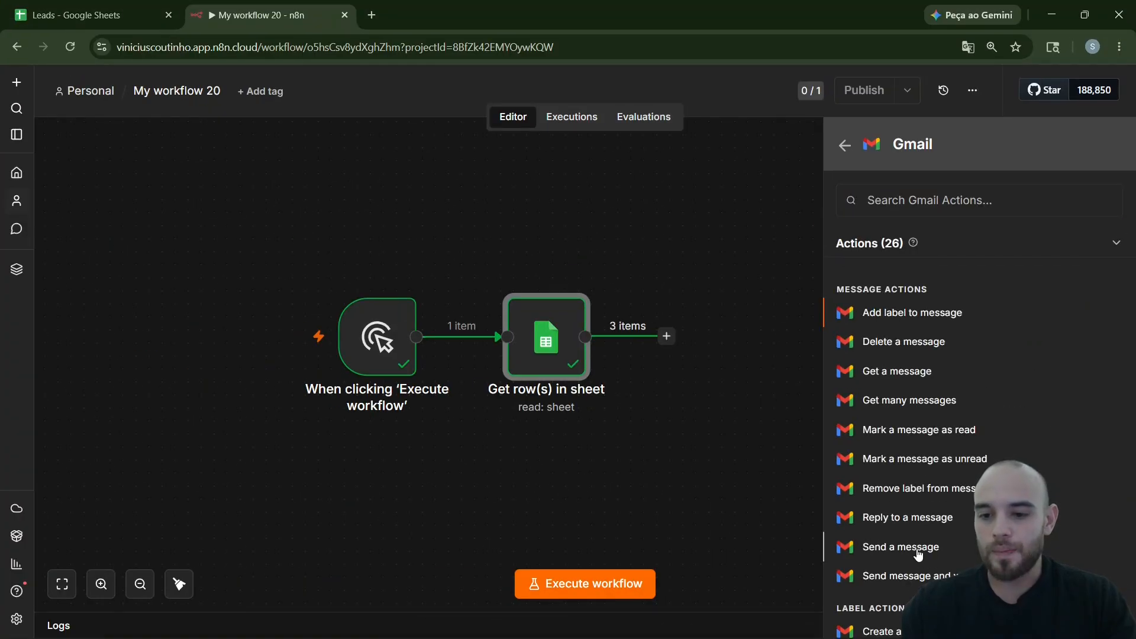
click(918, 549)
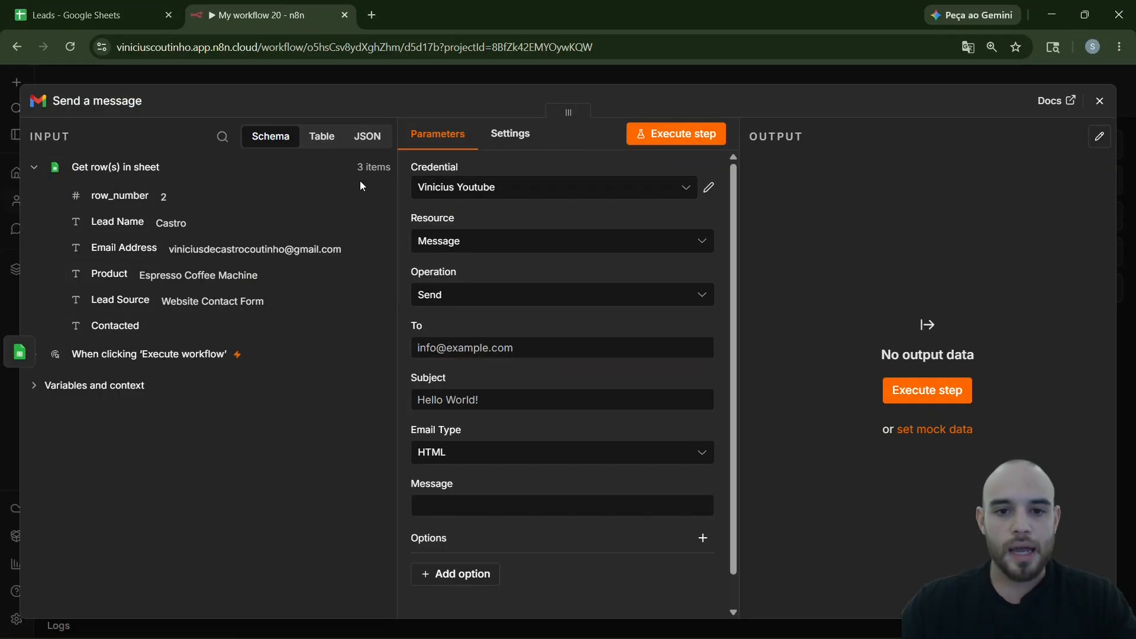
Step: Set the Gmail node's credential to Supply Gmail and map the sheet's Email Address field as the recipient
click(444, 189)
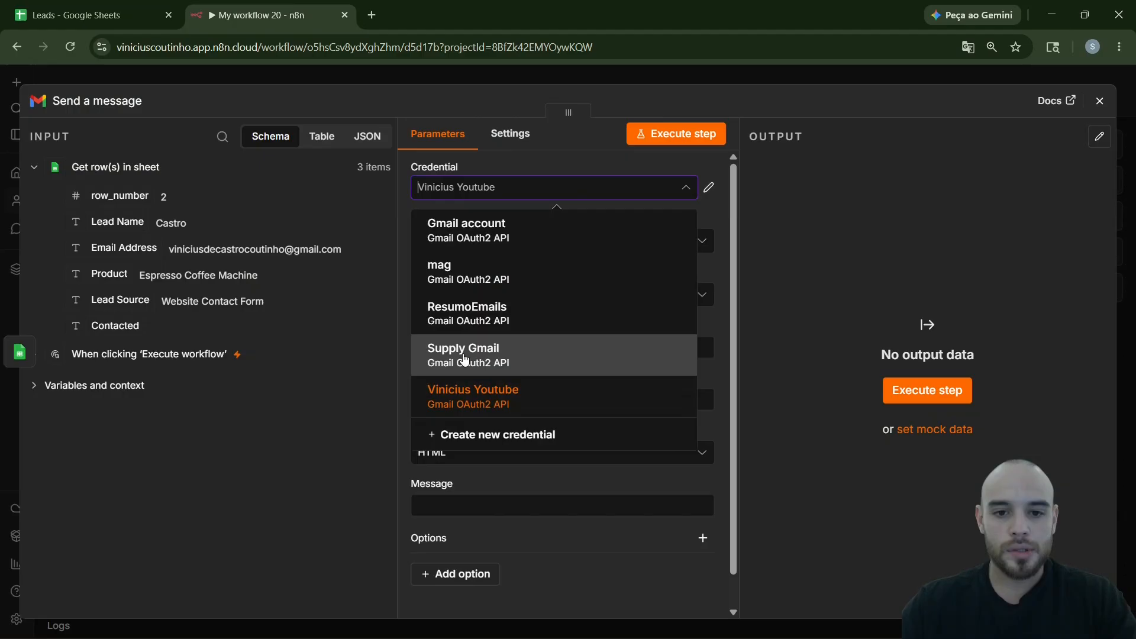
click(465, 360)
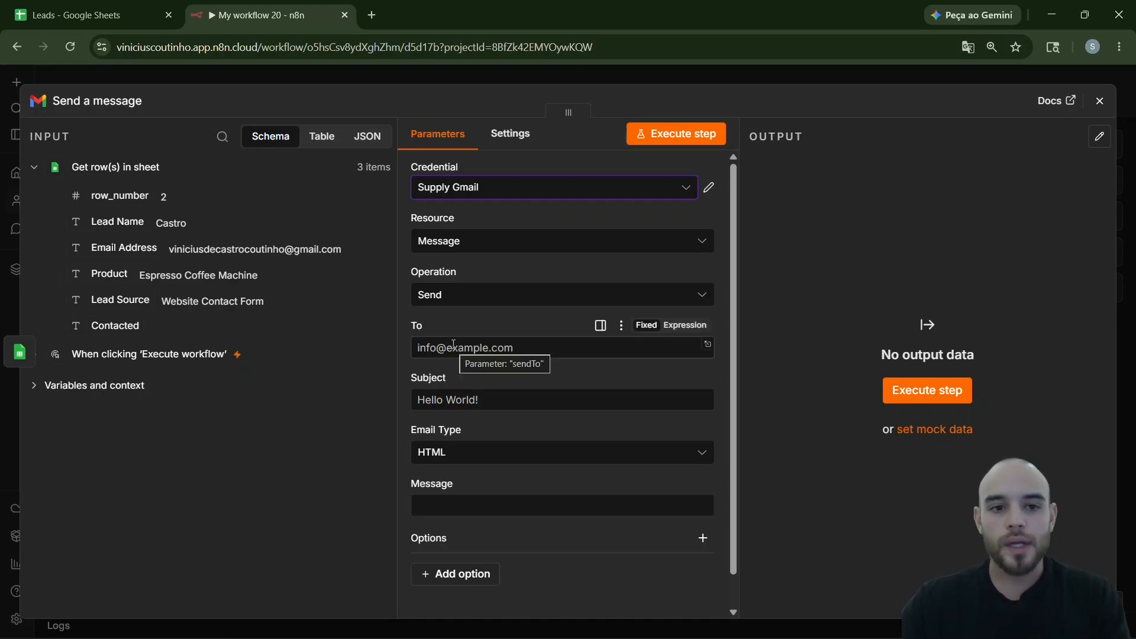
drag(96, 252, 453, 351)
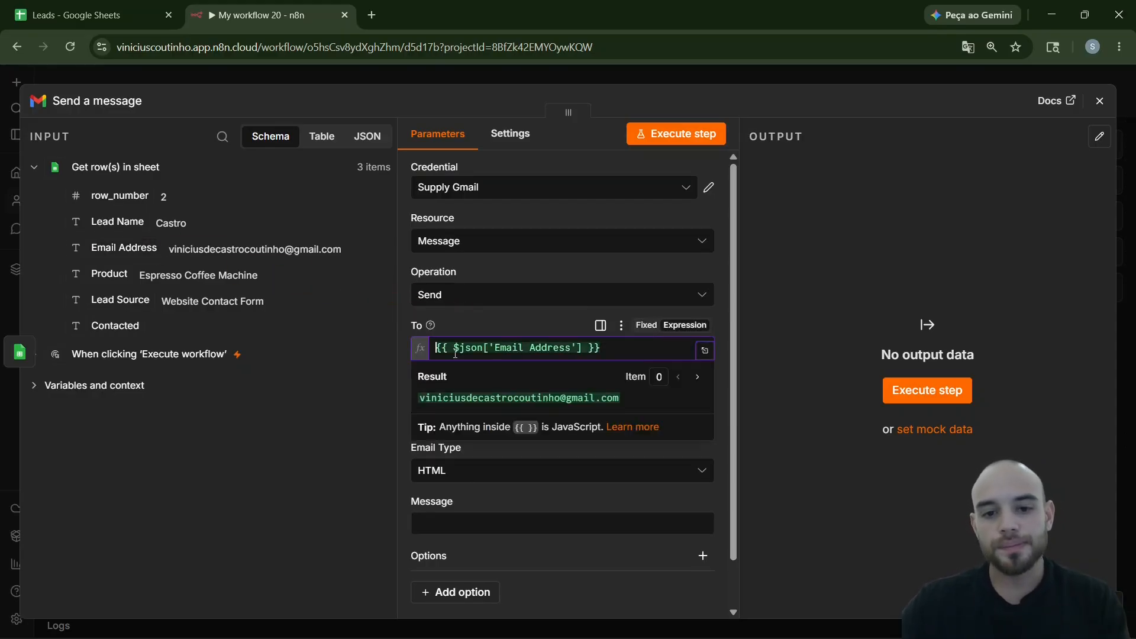
click(403, 300)
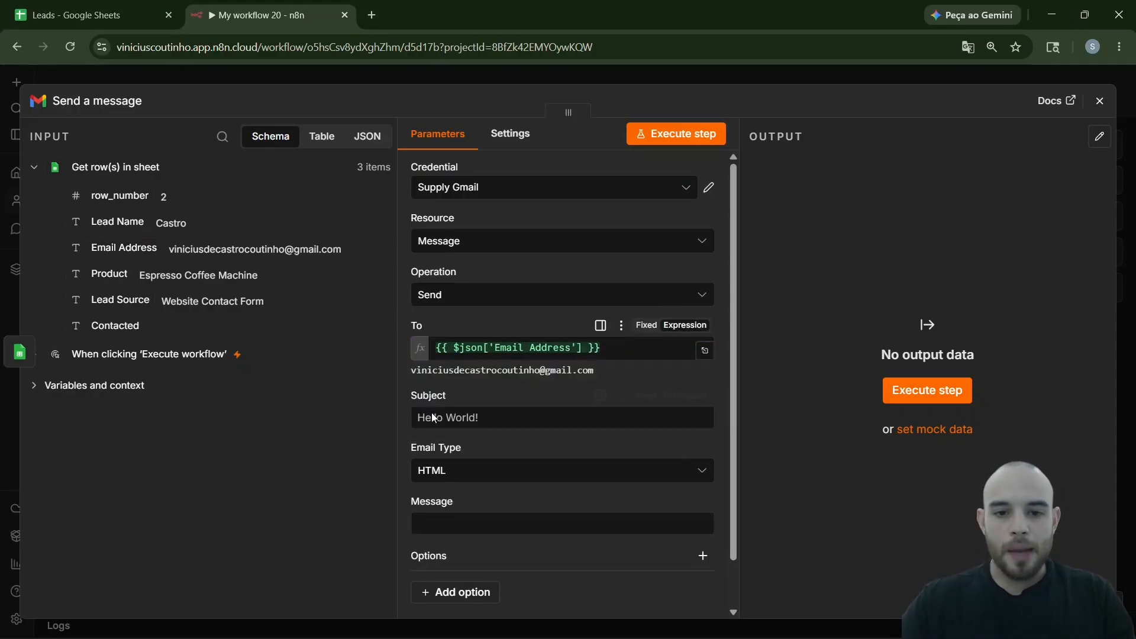
Step: Set the email subject to "Special offer on" followed by the sheet's Product field and an exclamation mark
click(458, 422)
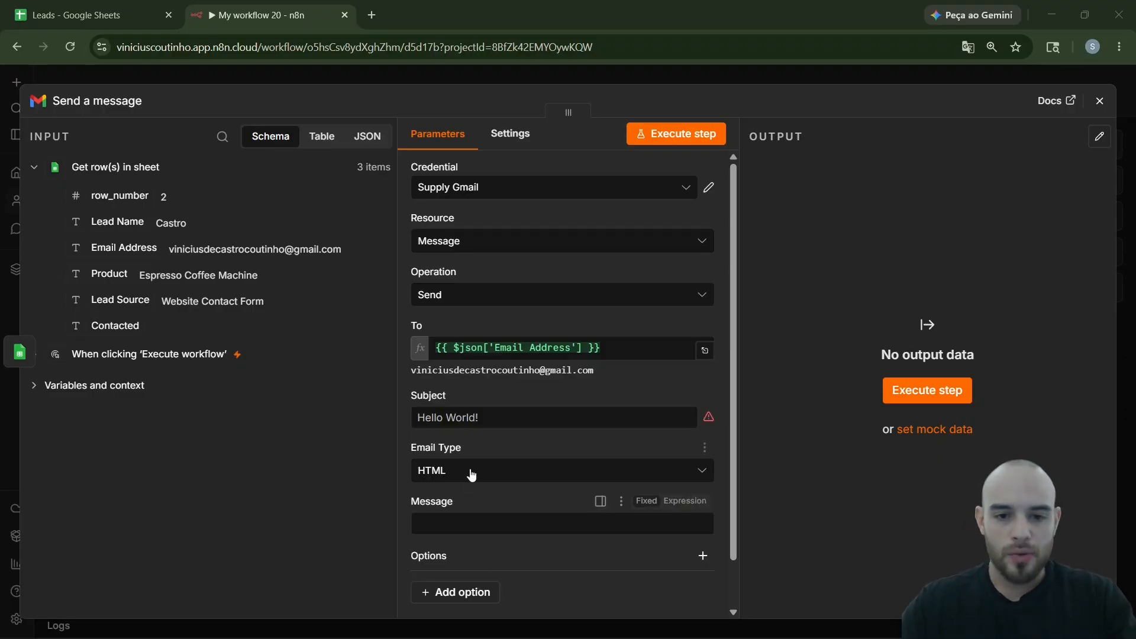
click(466, 418)
text(Special offer on)
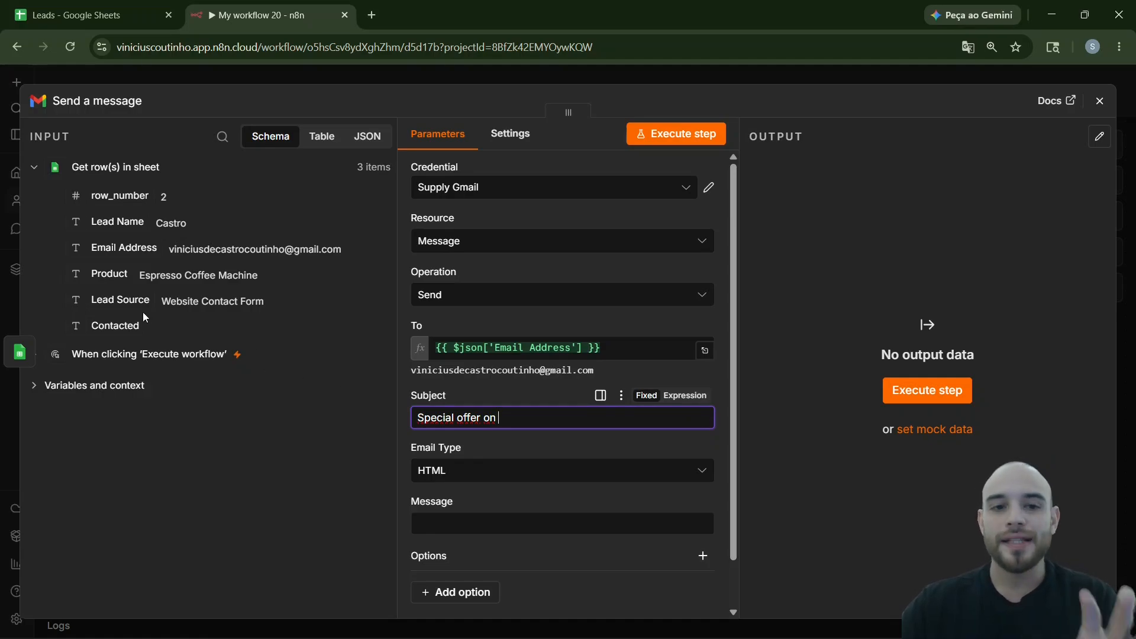
click(108, 278)
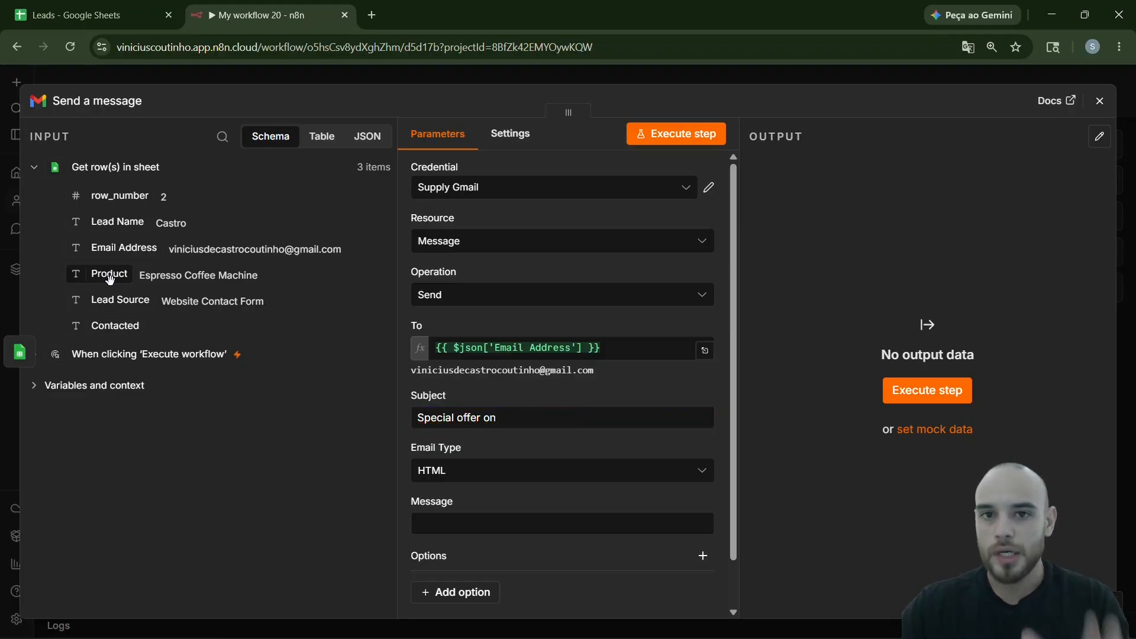
drag(99, 276, 550, 419)
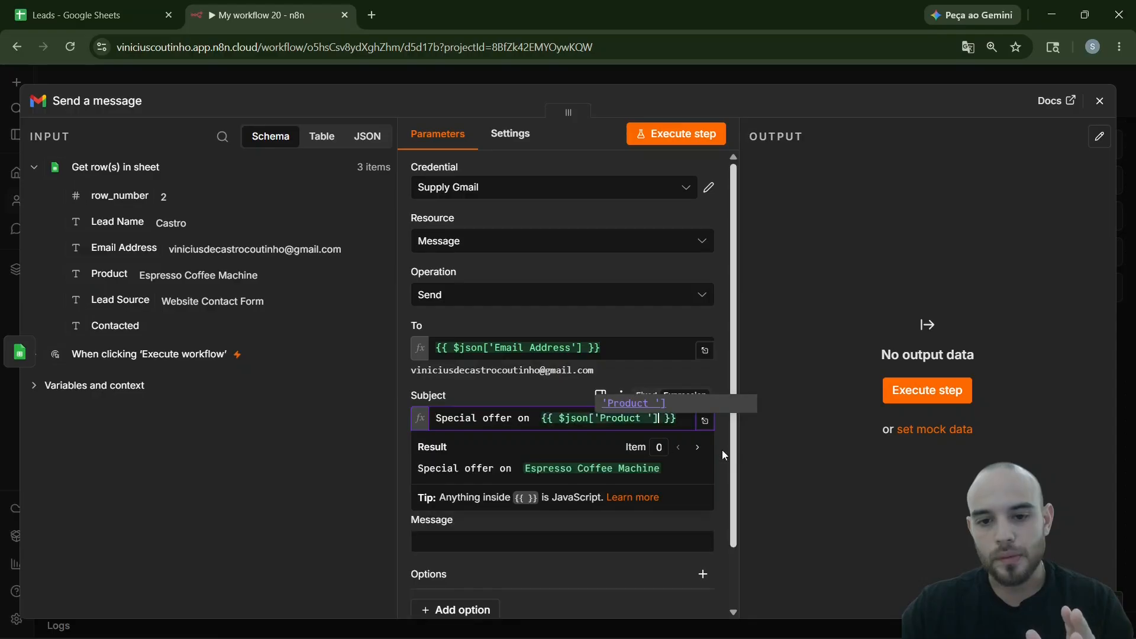
text(!)
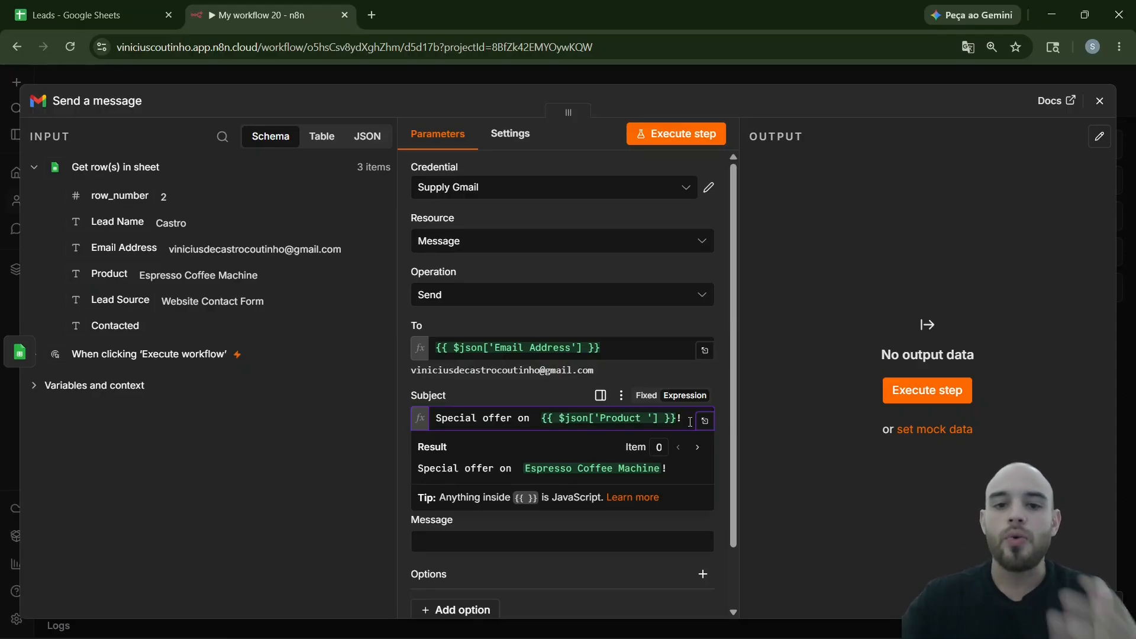
click(646, 378)
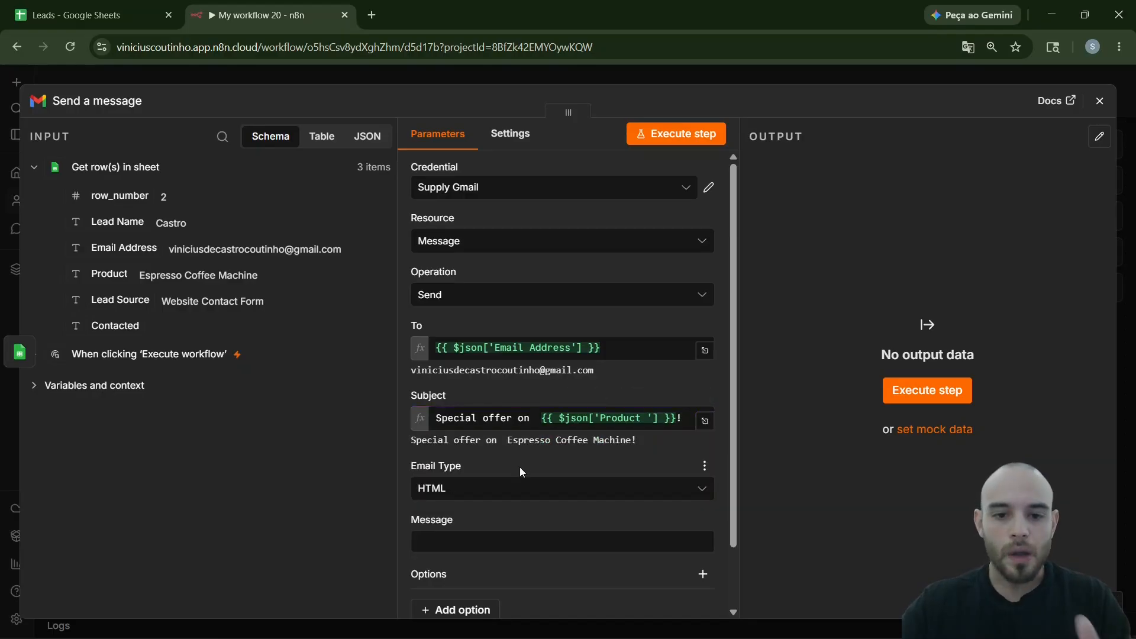
Step: Set the email type to Text and paste the prepared offer message, signed The Coffee Appliance Team, into the message body as an expression
click(494, 494)
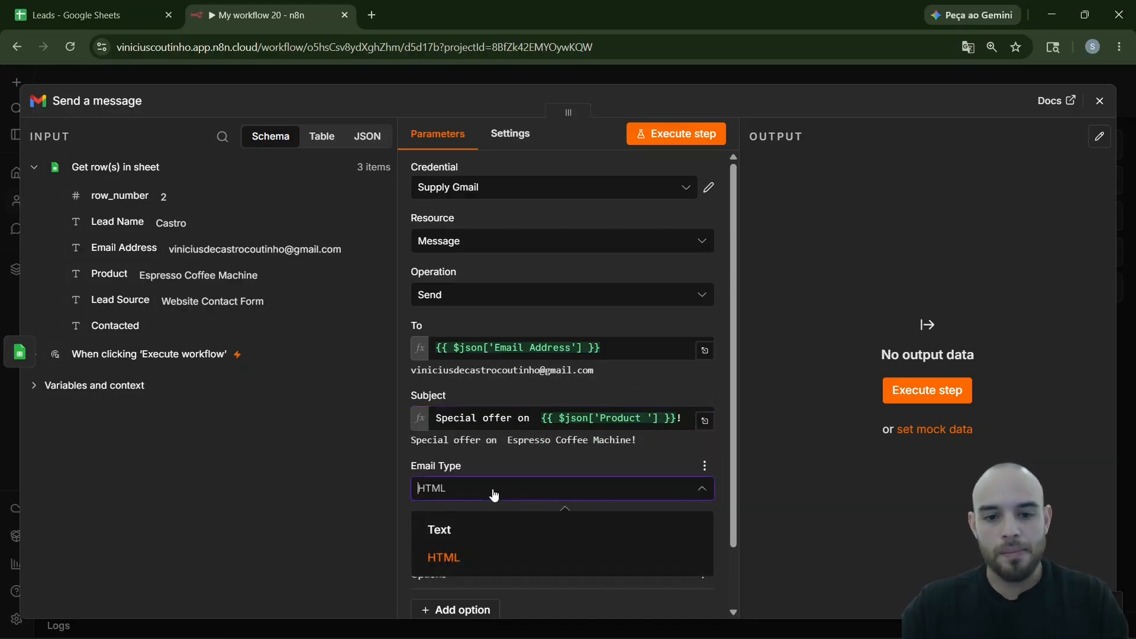
click(474, 535)
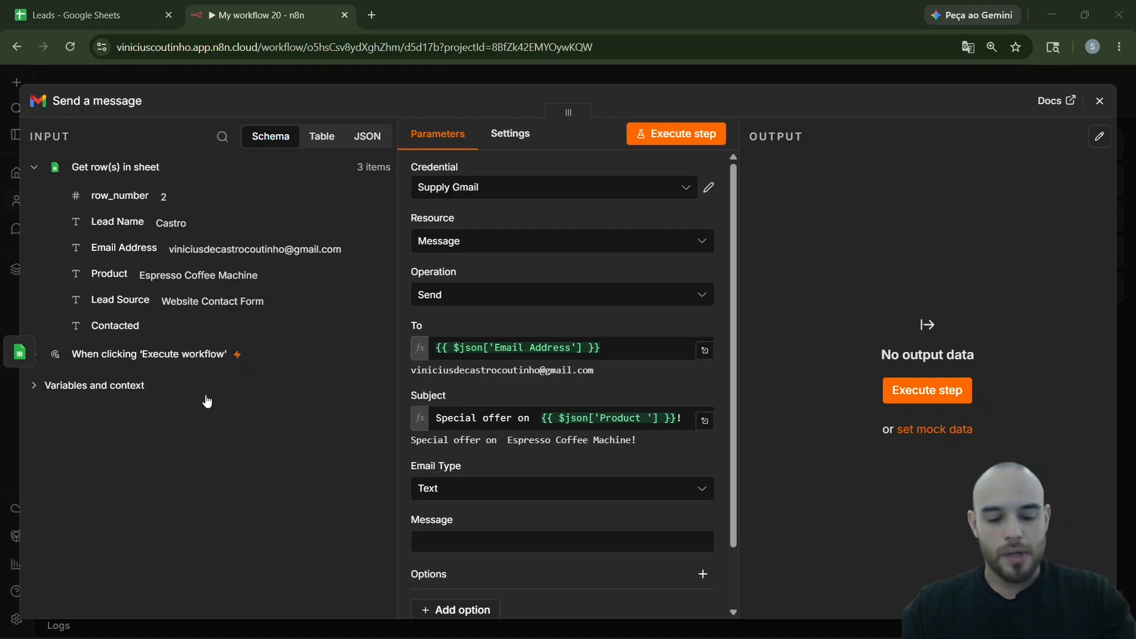
click(685, 519)
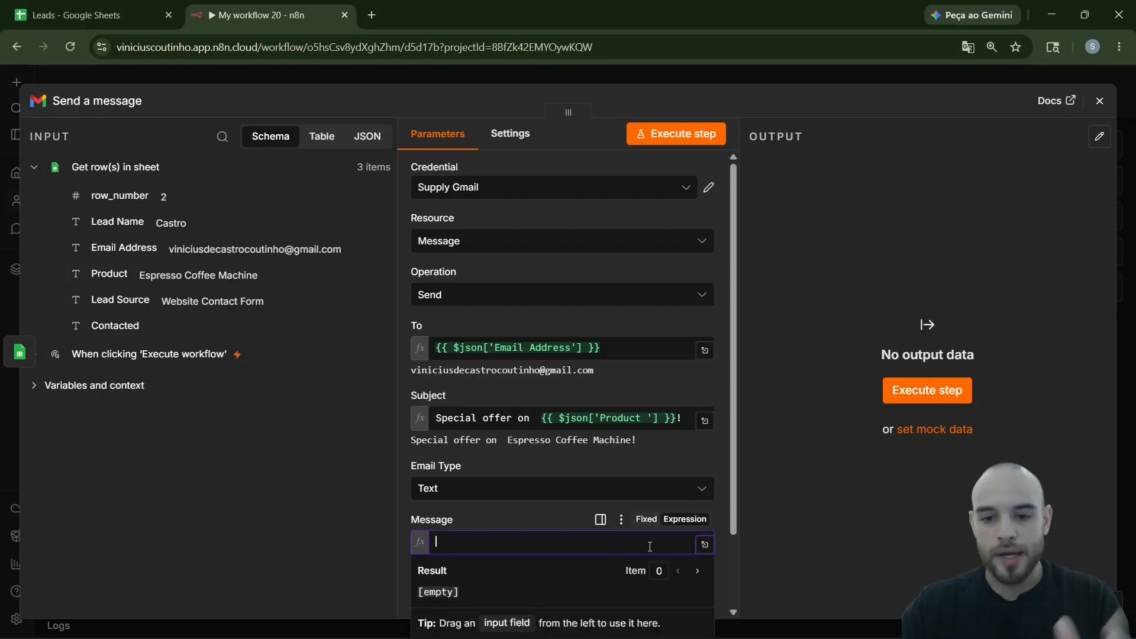
key(ctrl+v)
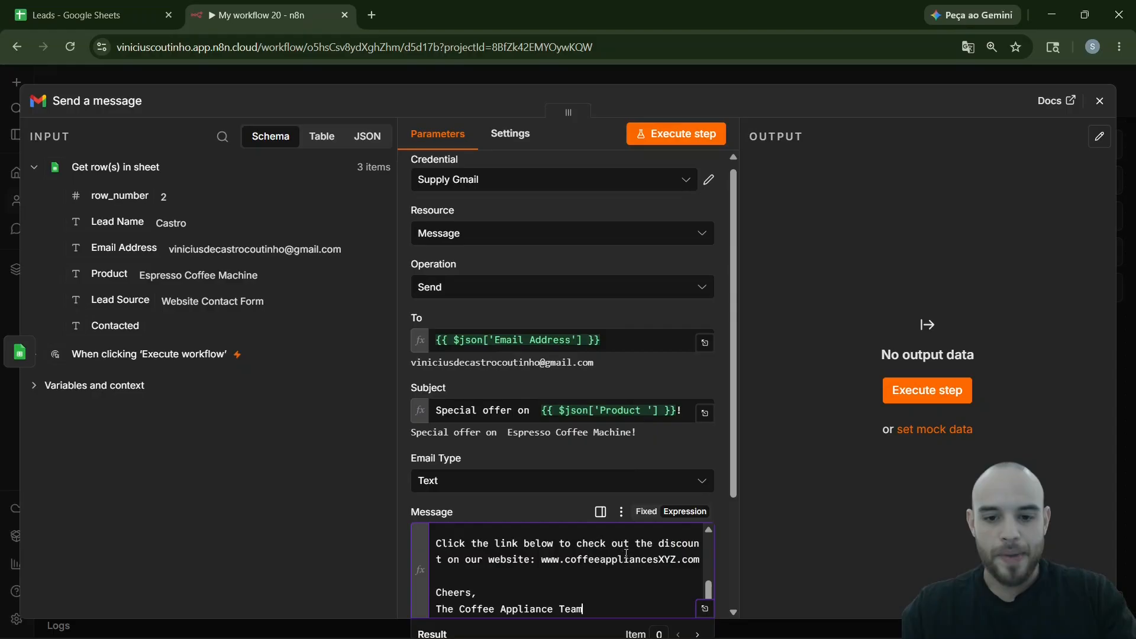
Step: Expand the message expression editor and remove the Lead Name, Lead Source and Product expressions from the email text
click(704, 609)
drag(528, 173, 391, 176)
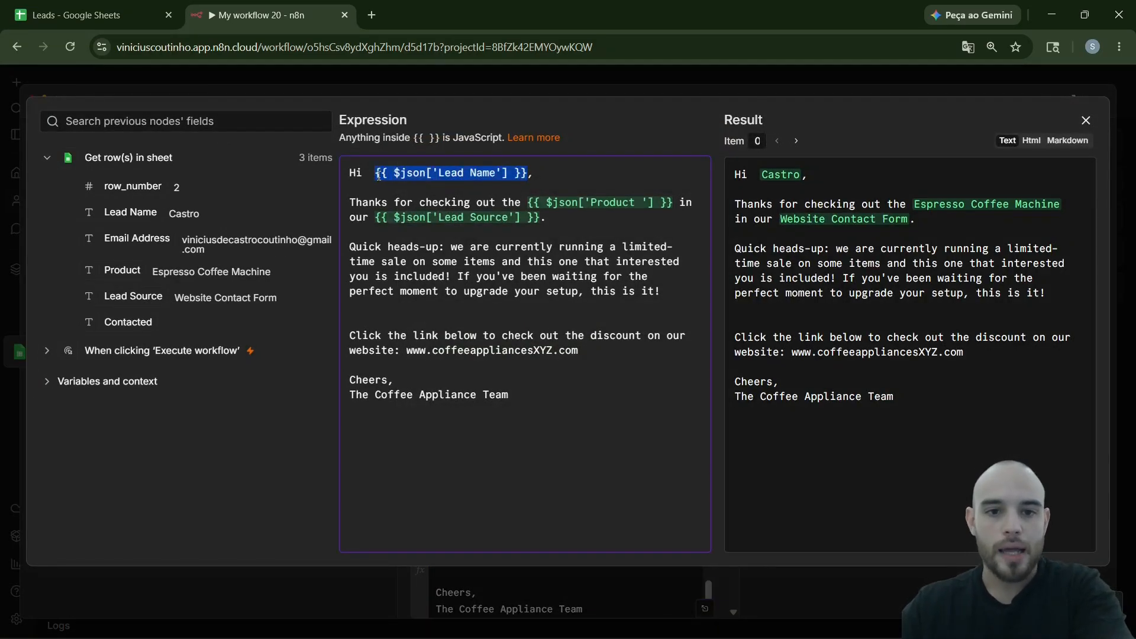
key(BackSpace)
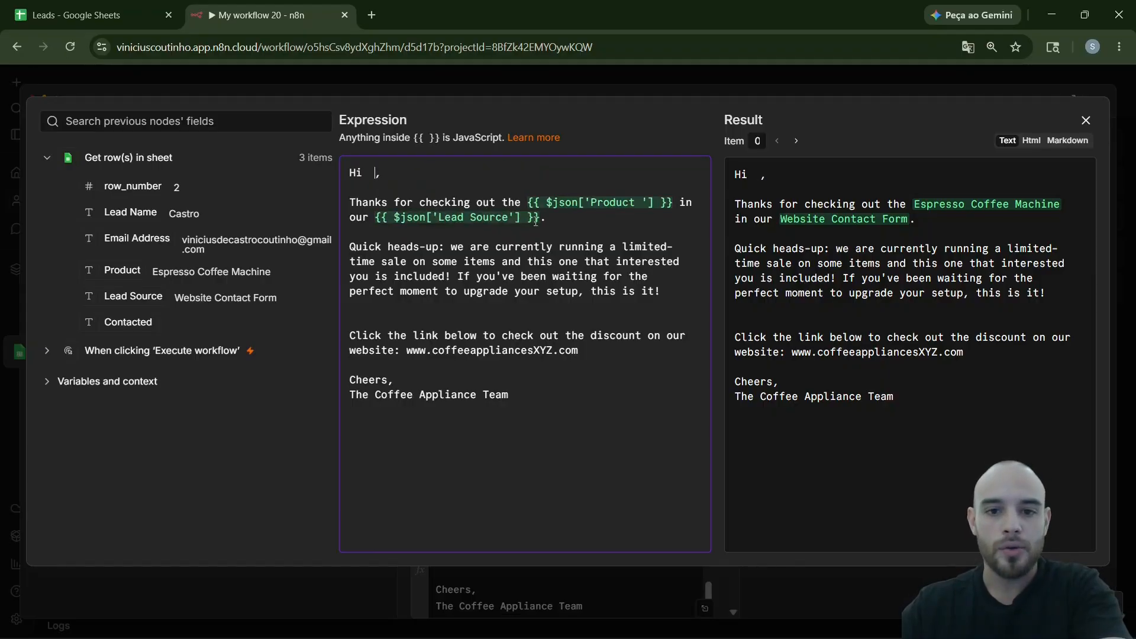
drag(541, 217, 384, 216)
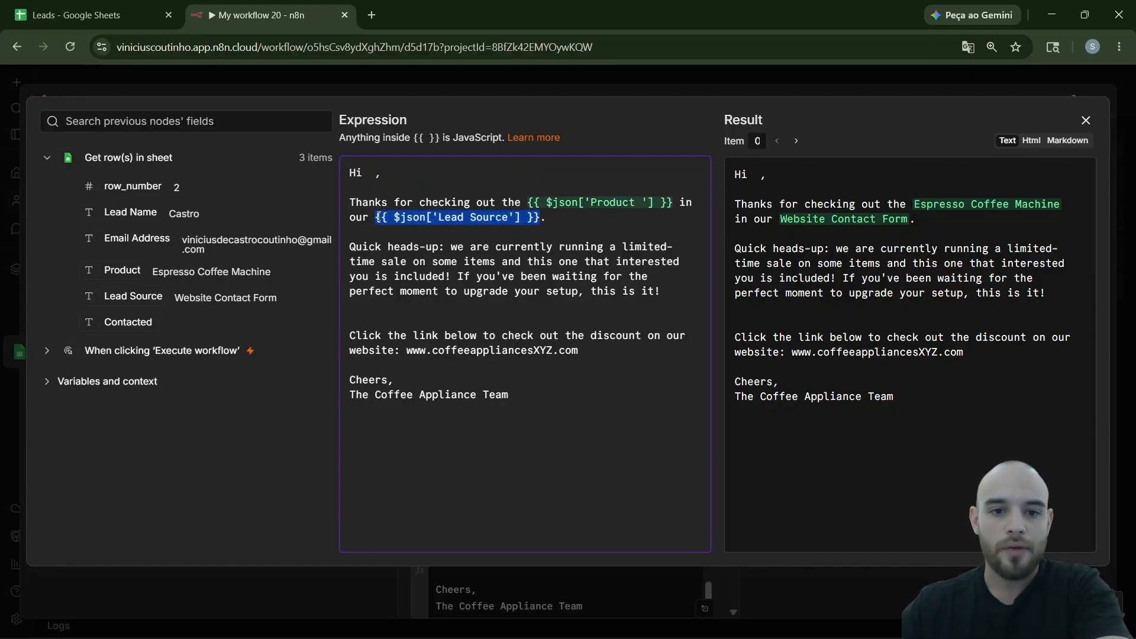
key(BackSpace)
drag(527, 202, 653, 201)
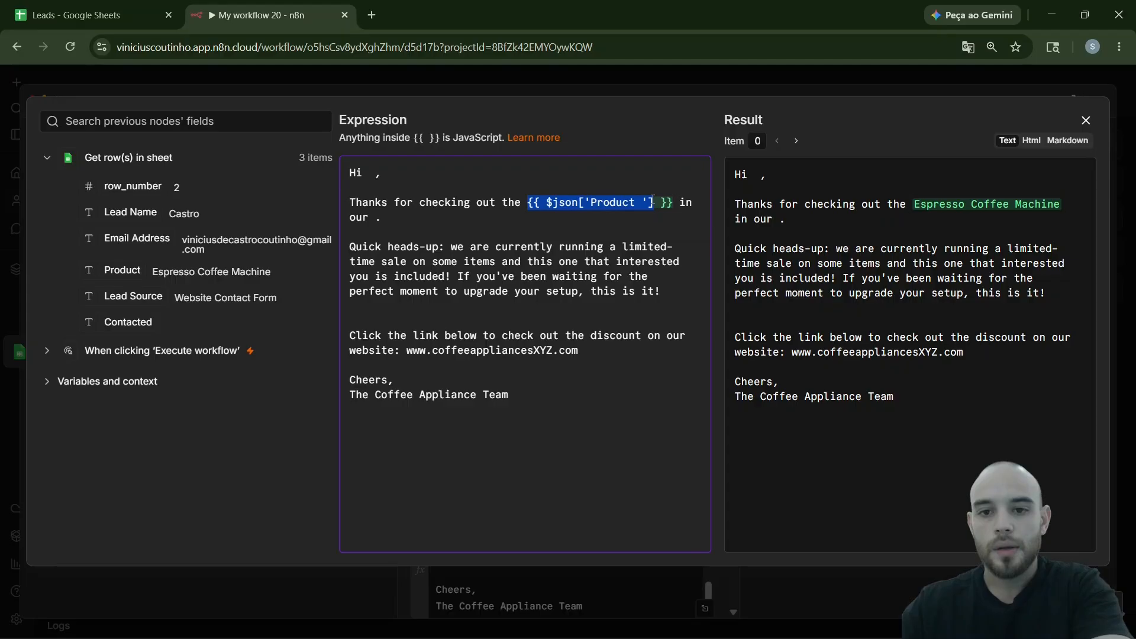
key(BackSpace)
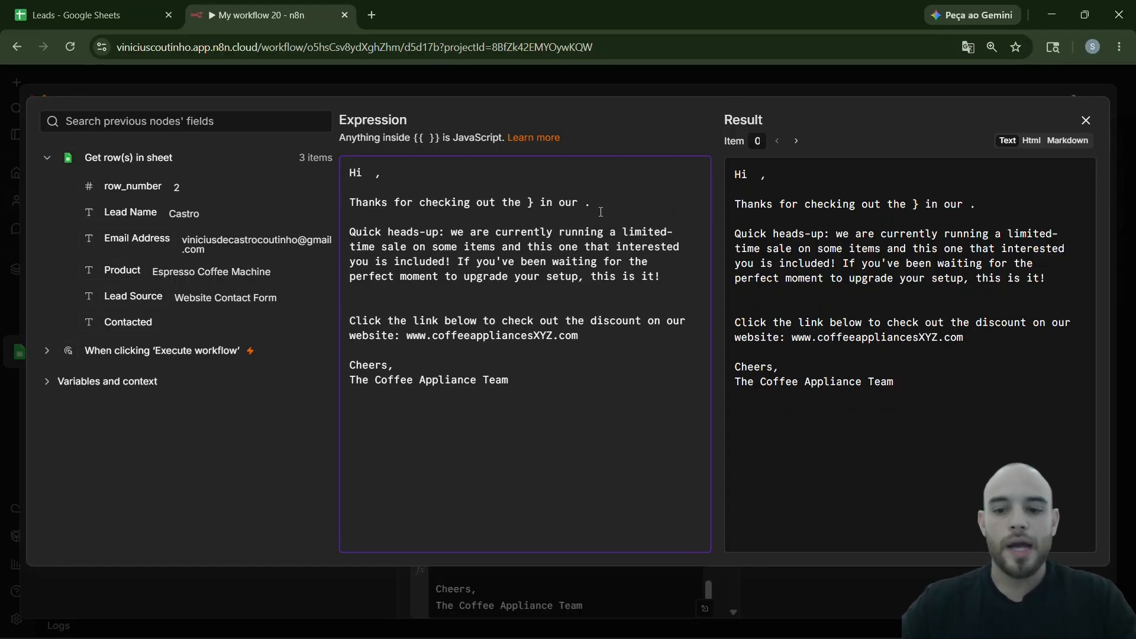
key(Delete)
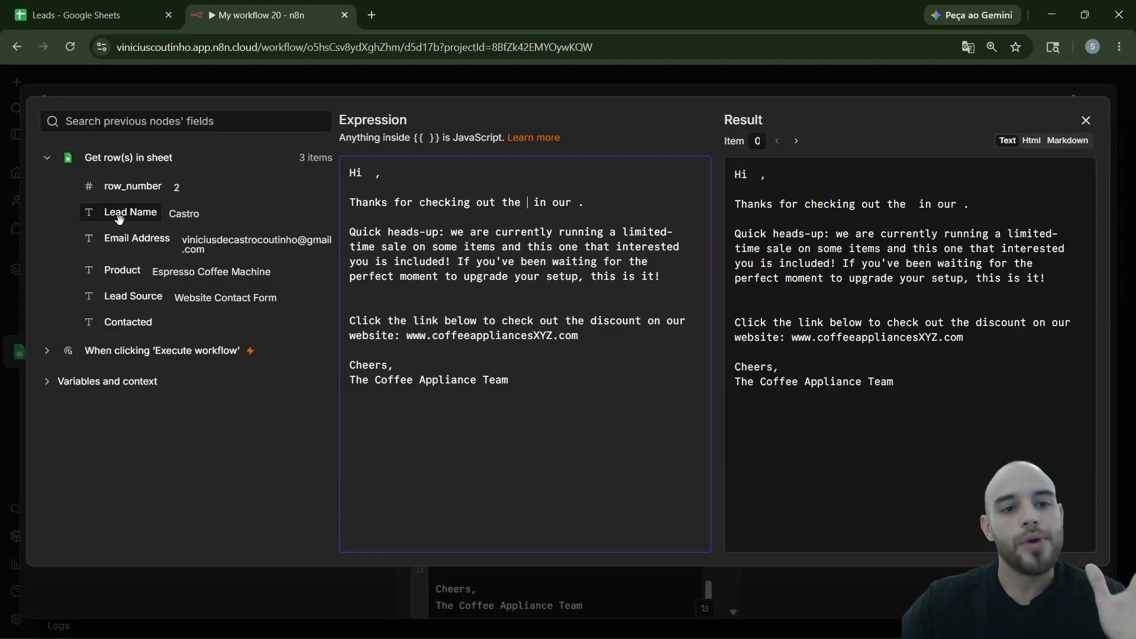
Step: Map Lead Name into the greeting, Product after "checking out the" and Lead Source after "in our", and close the expression editor
drag(119, 219, 380, 177)
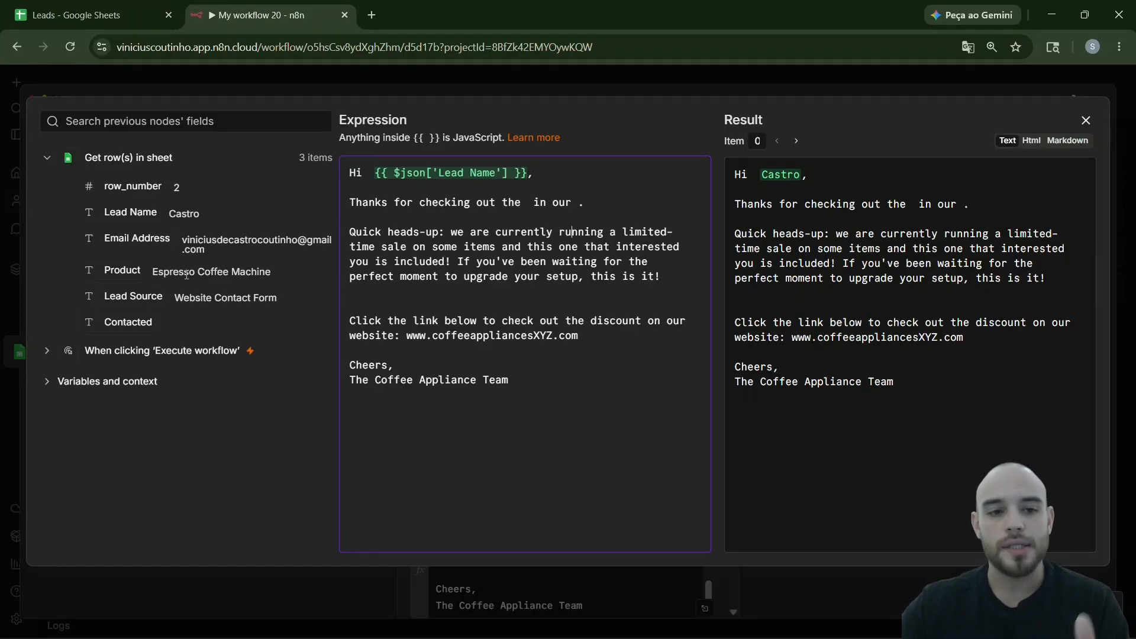
drag(110, 273, 525, 201)
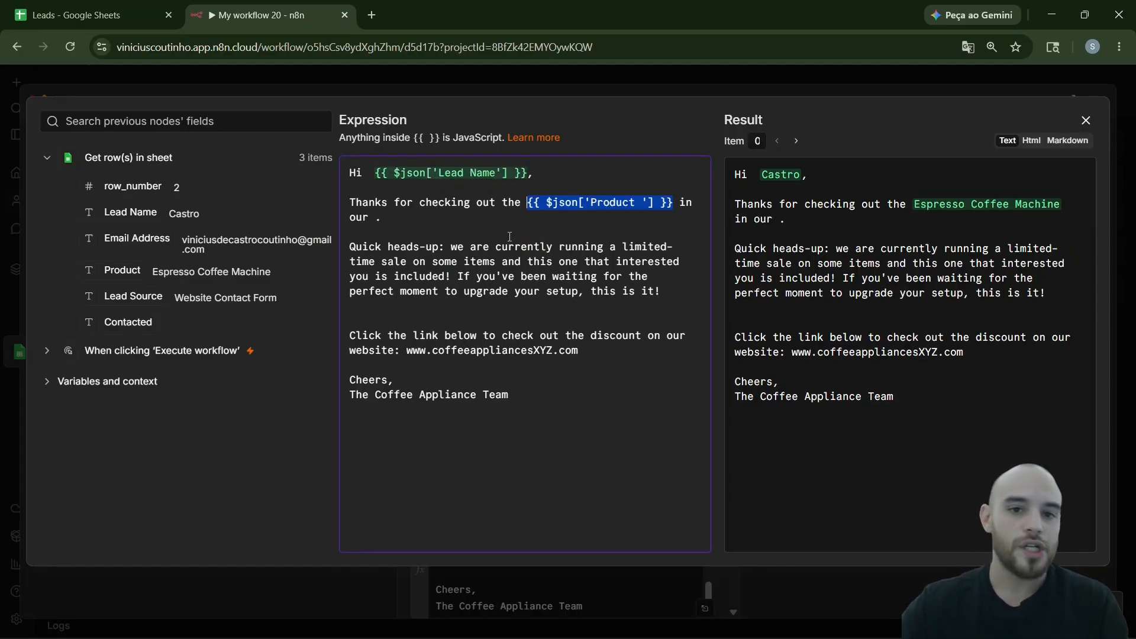
click(374, 217)
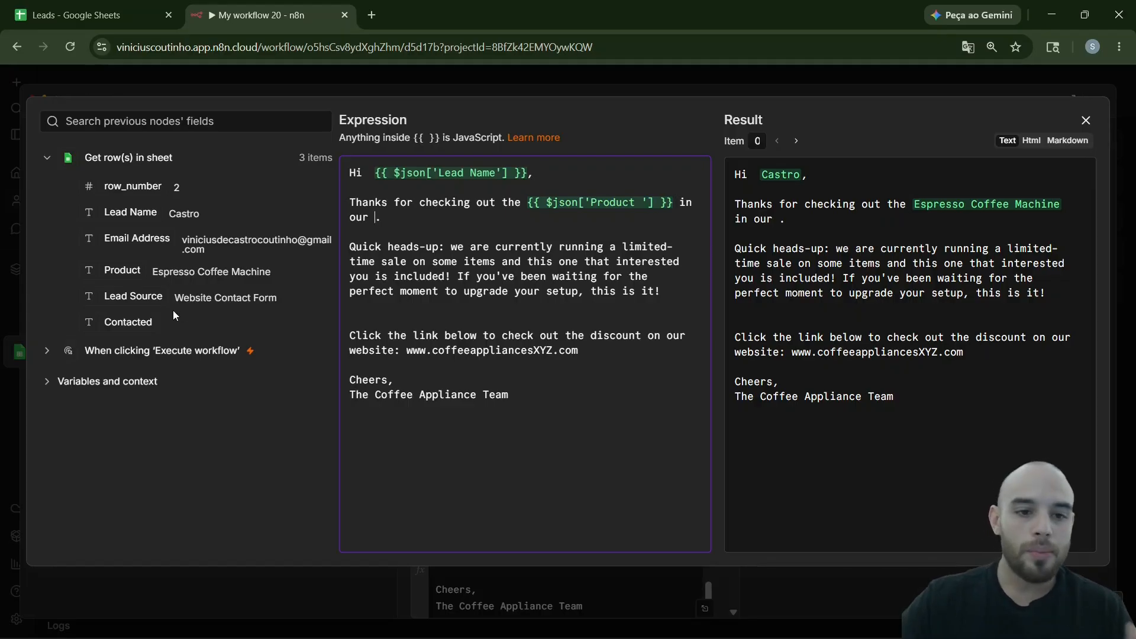
drag(139, 297, 379, 222)
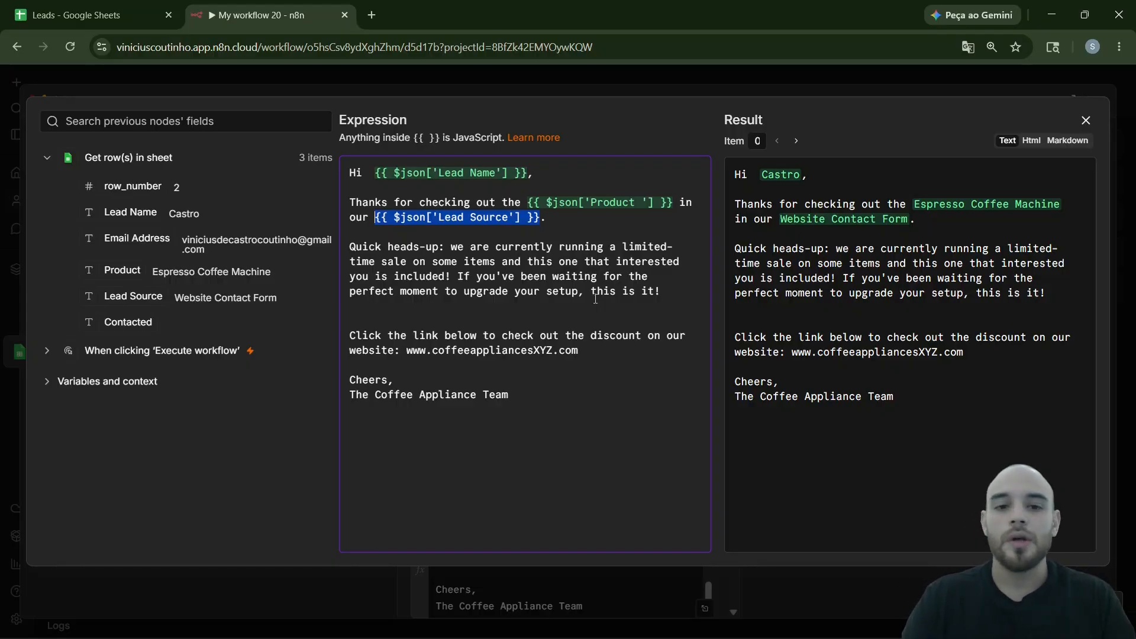
click(481, 278)
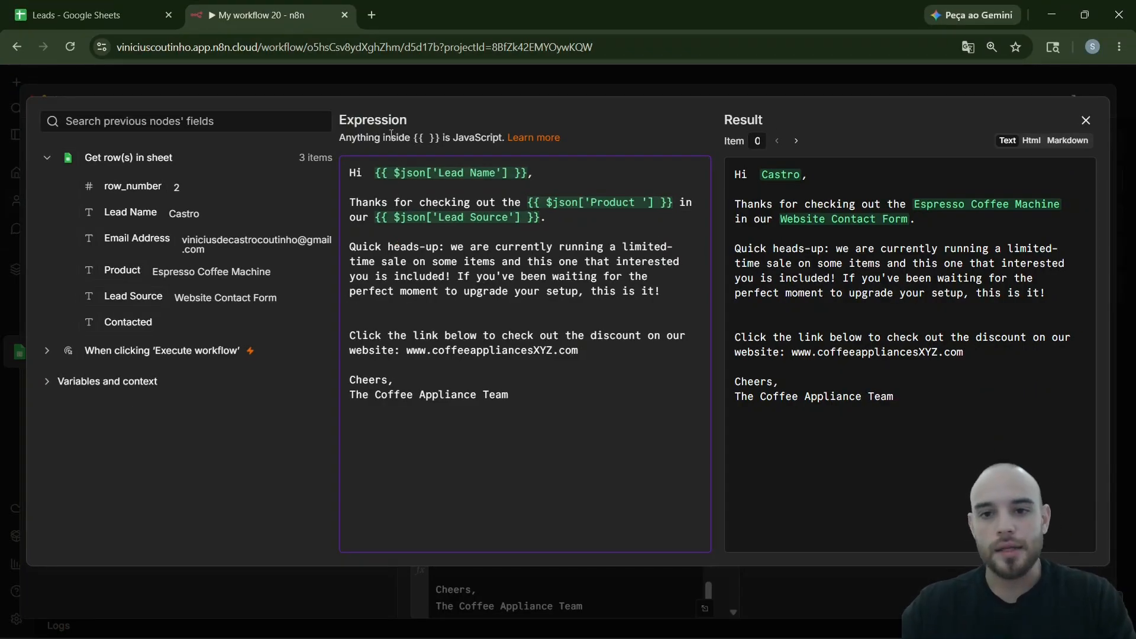
click(390, 90)
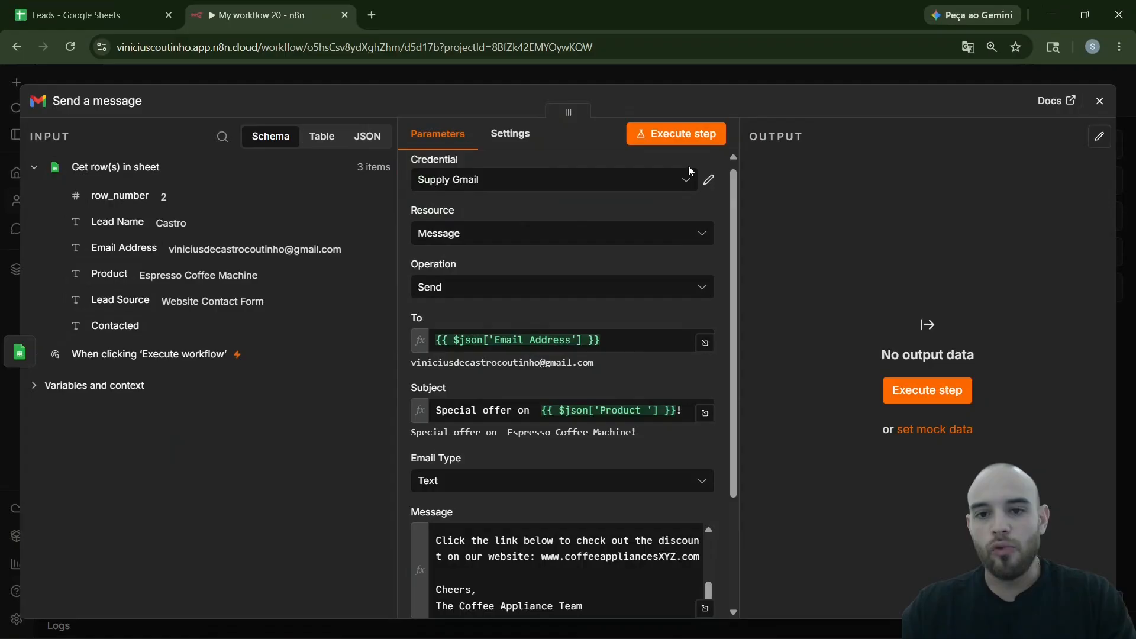
Step: Execute the Send a message node and check the received offer email in the Gmail inbox, including its footer
click(687, 137)
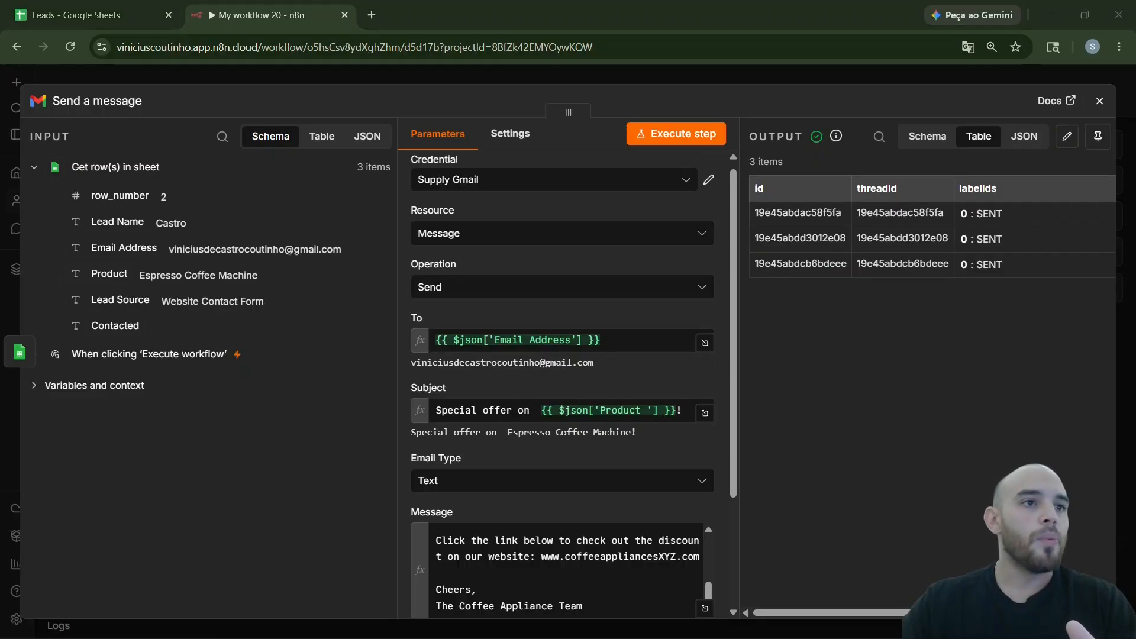
drag(0, 194, 477, 194)
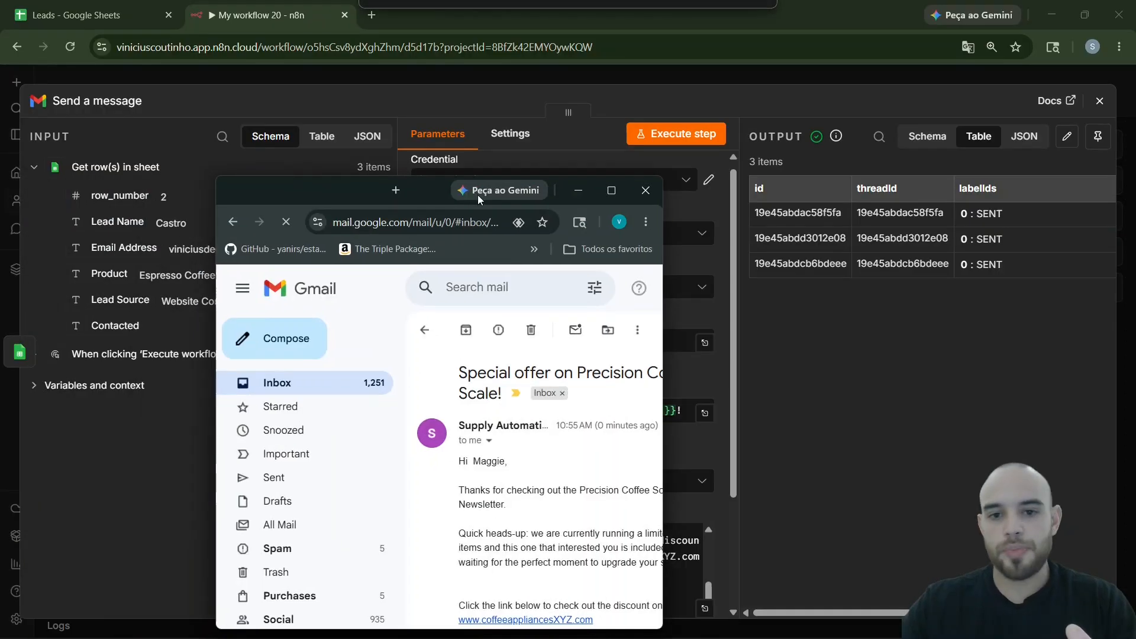
click(611, 190)
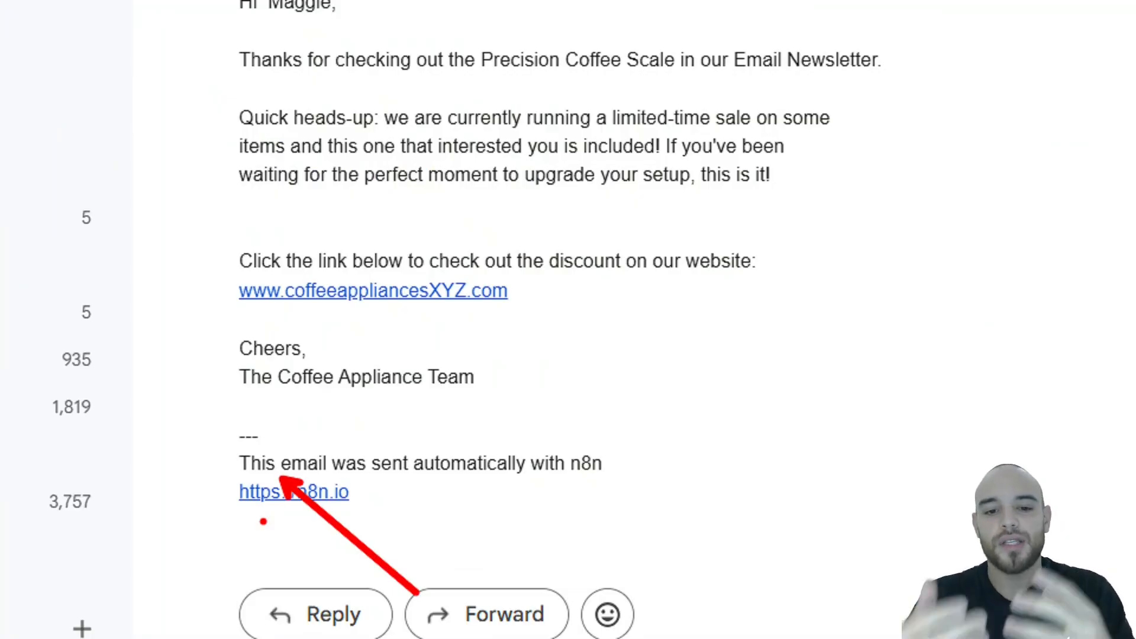
key(Escape)
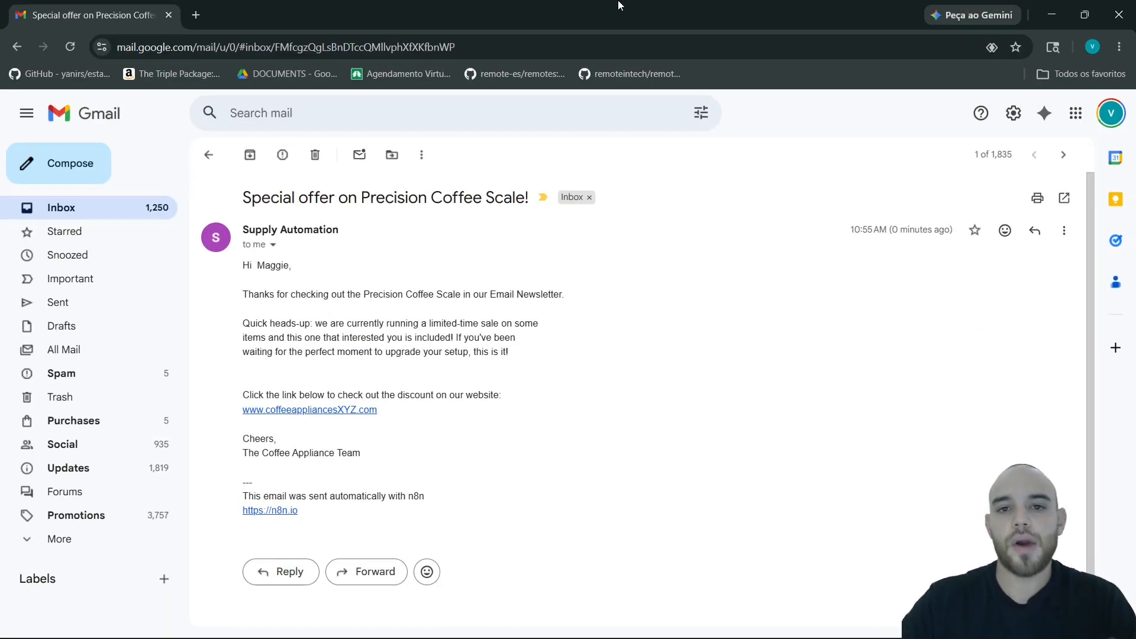
drag(619, 9, 0, 148)
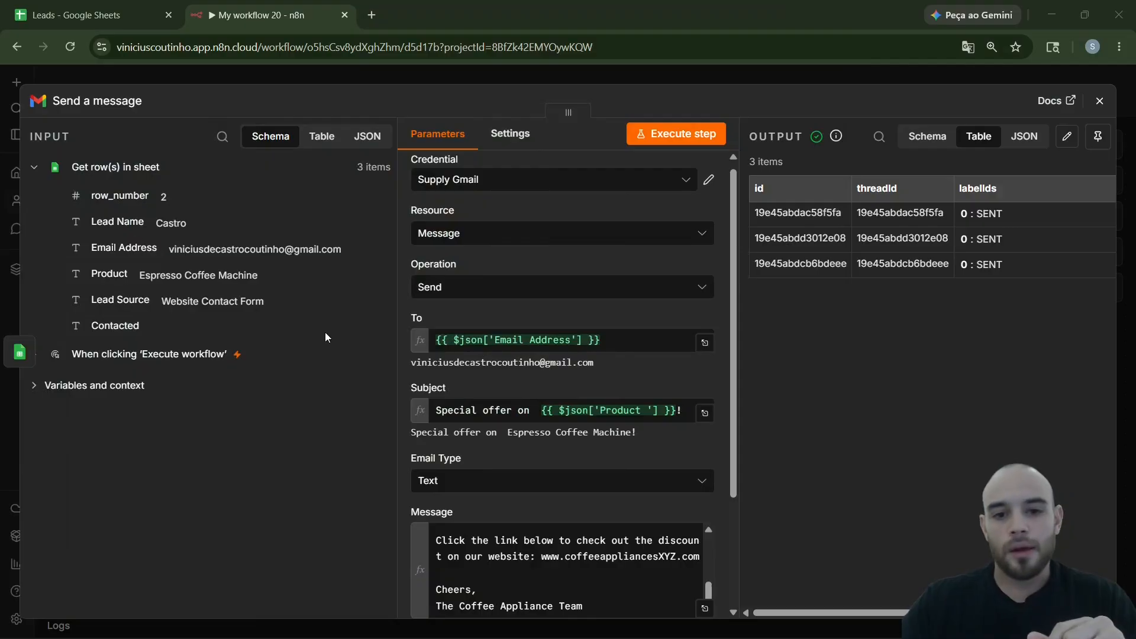
Step: Add the Append n8n Attribution option to the Gmail node, switch it off and close the node's settings
scroll(528, 422, down, 3)
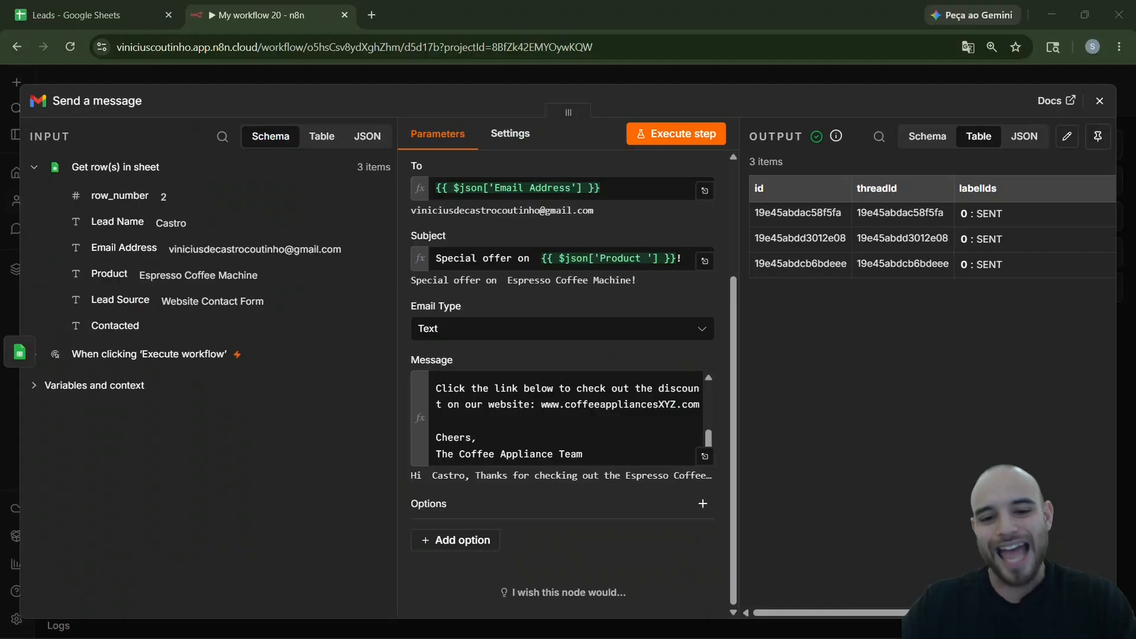
click(452, 540)
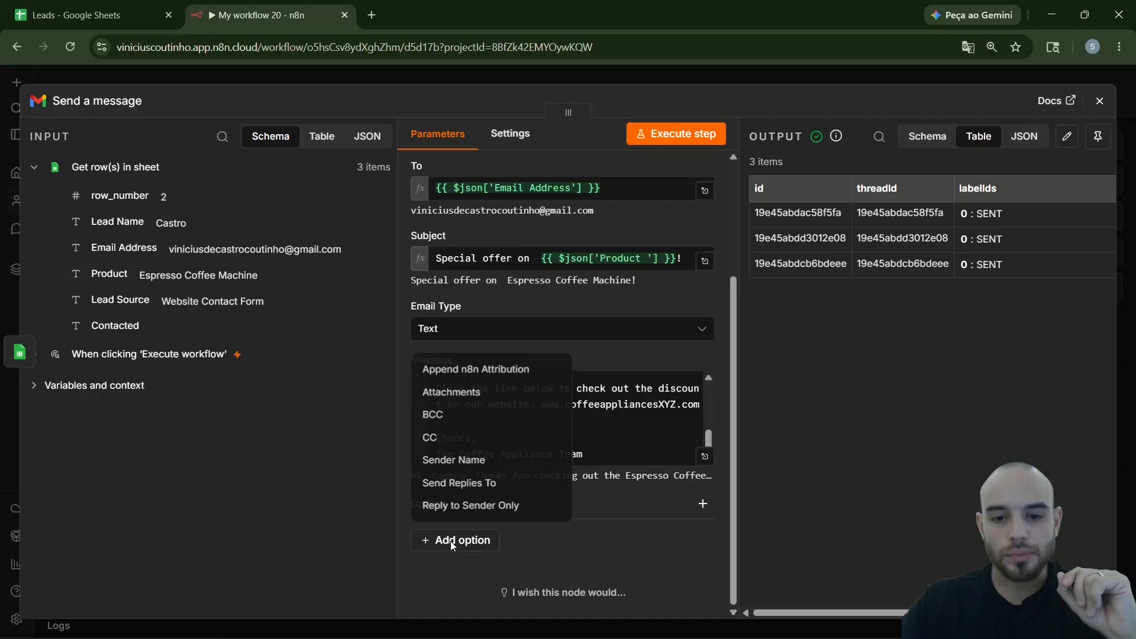
click(467, 369)
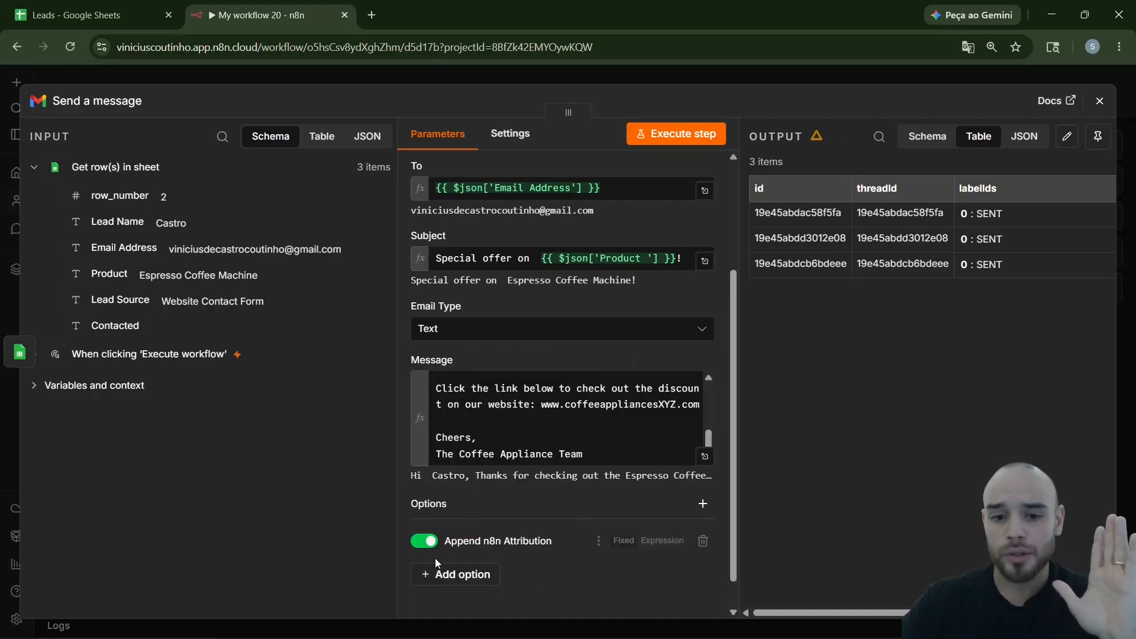
click(421, 542)
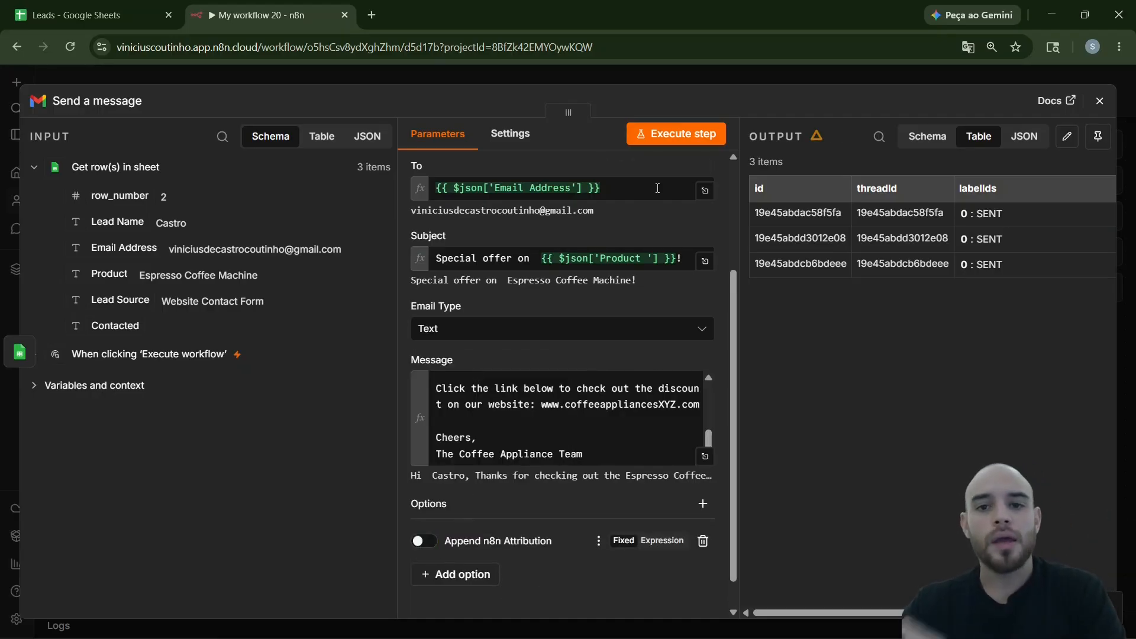
click(474, 82)
Step: Check the Leads spreadsheet in Google Sheets, return to n8n and connect a Google Sheets Update row in sheet node after Send a message
drag(670, 464, 528, 464)
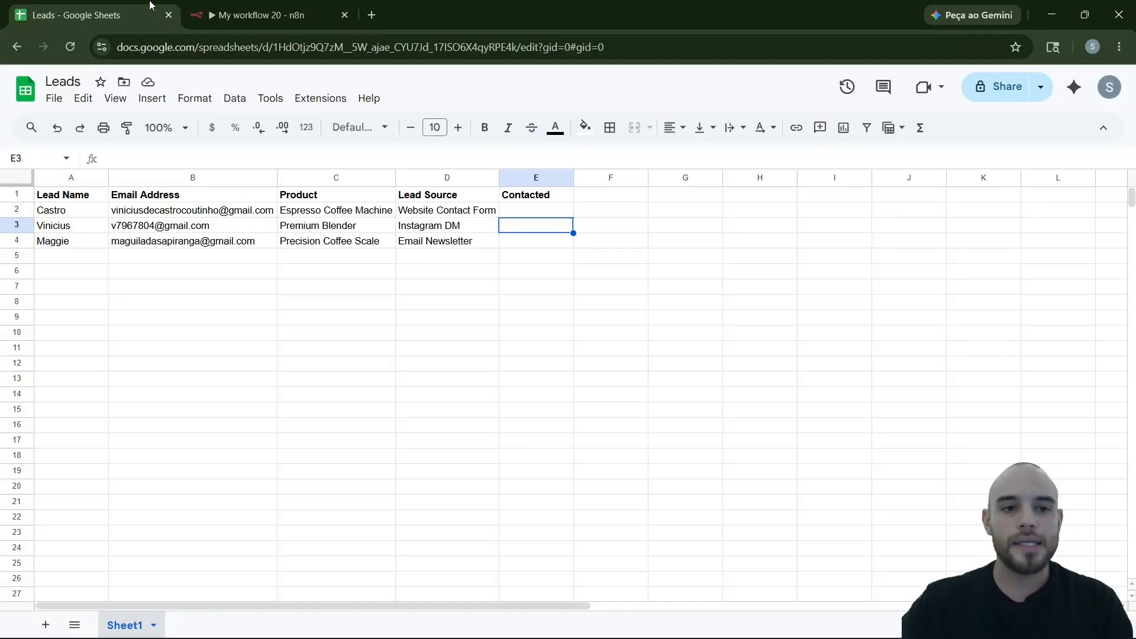
click(89, 14)
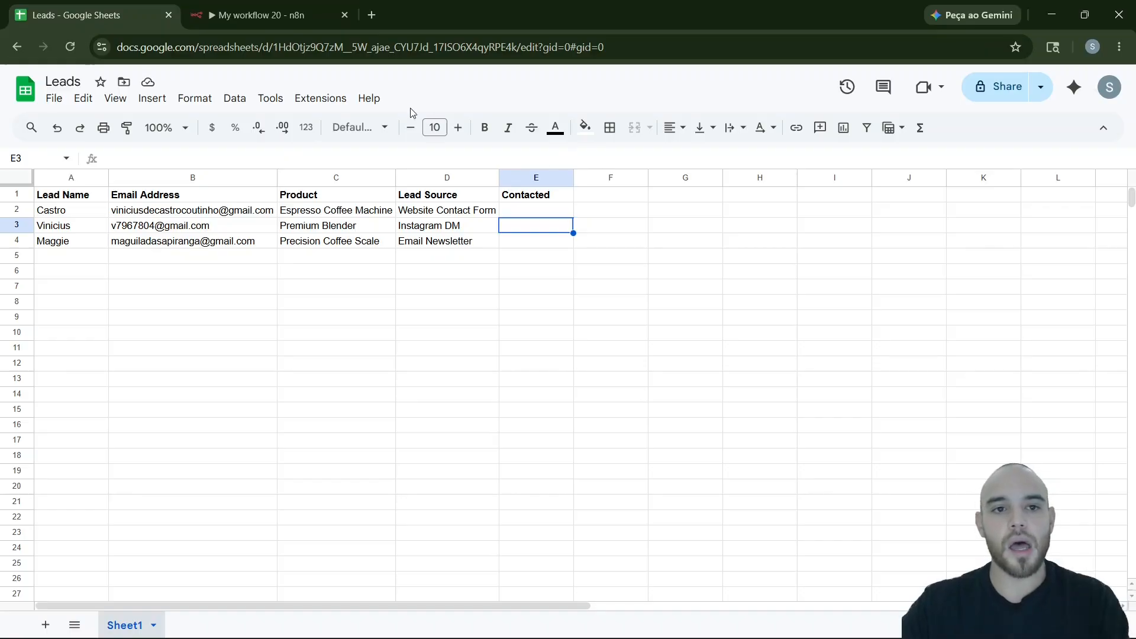
click(302, 8)
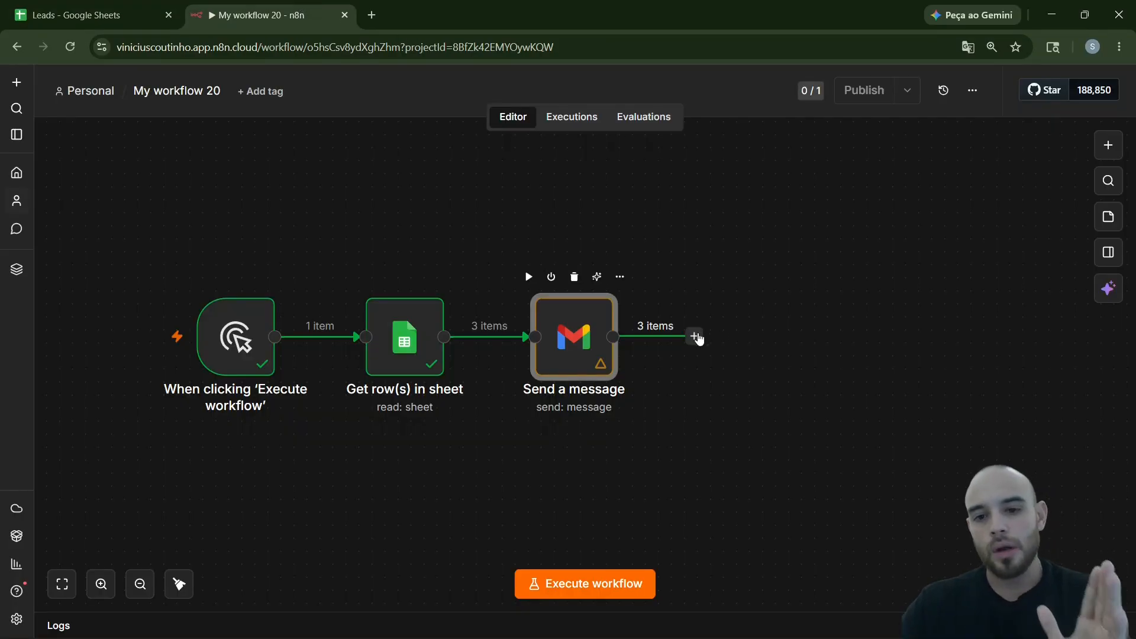
click(694, 337)
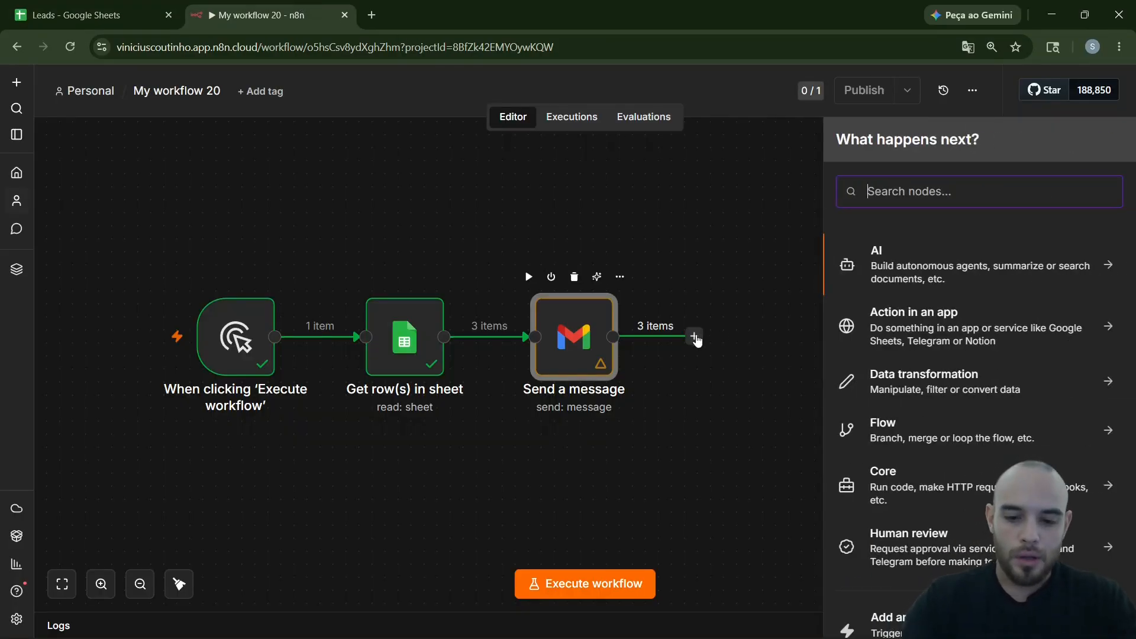
text(googl)
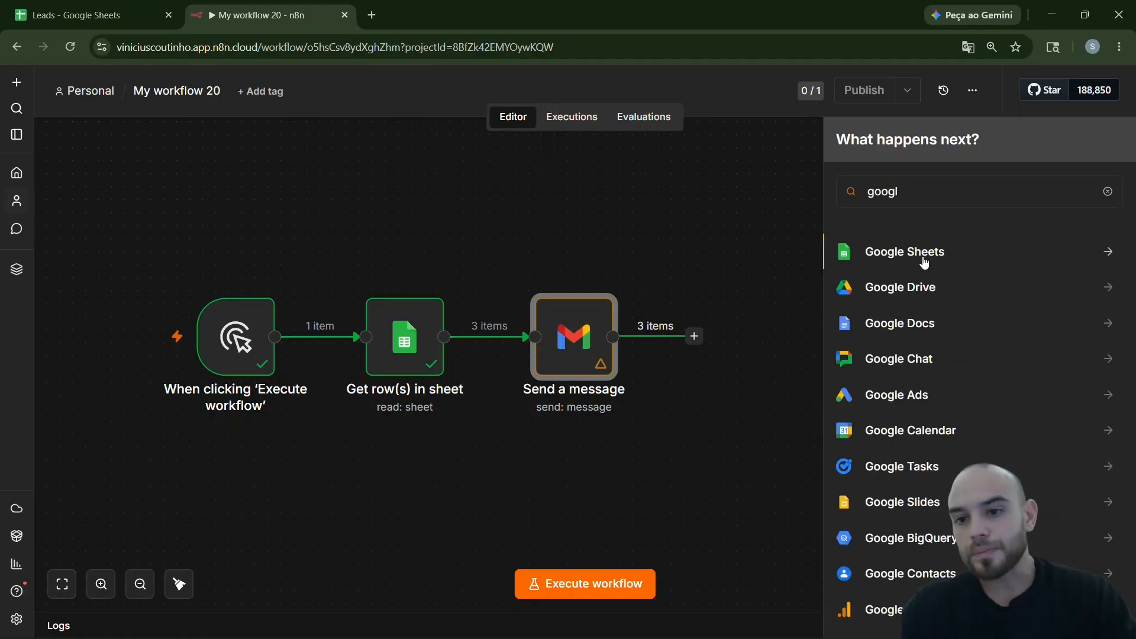
click(925, 263)
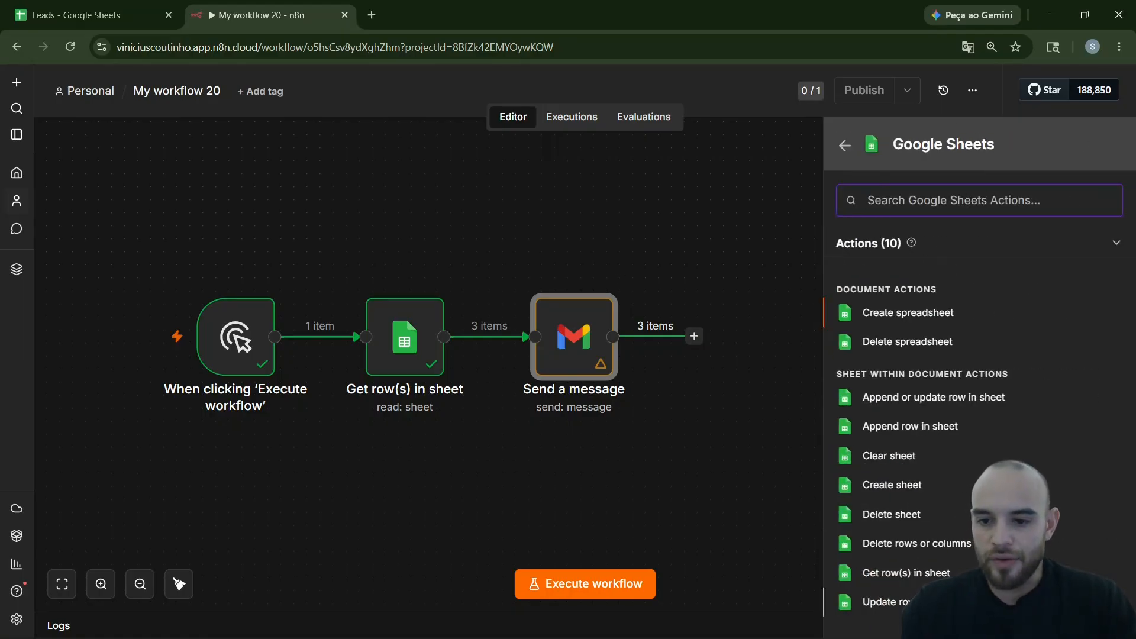
click(888, 601)
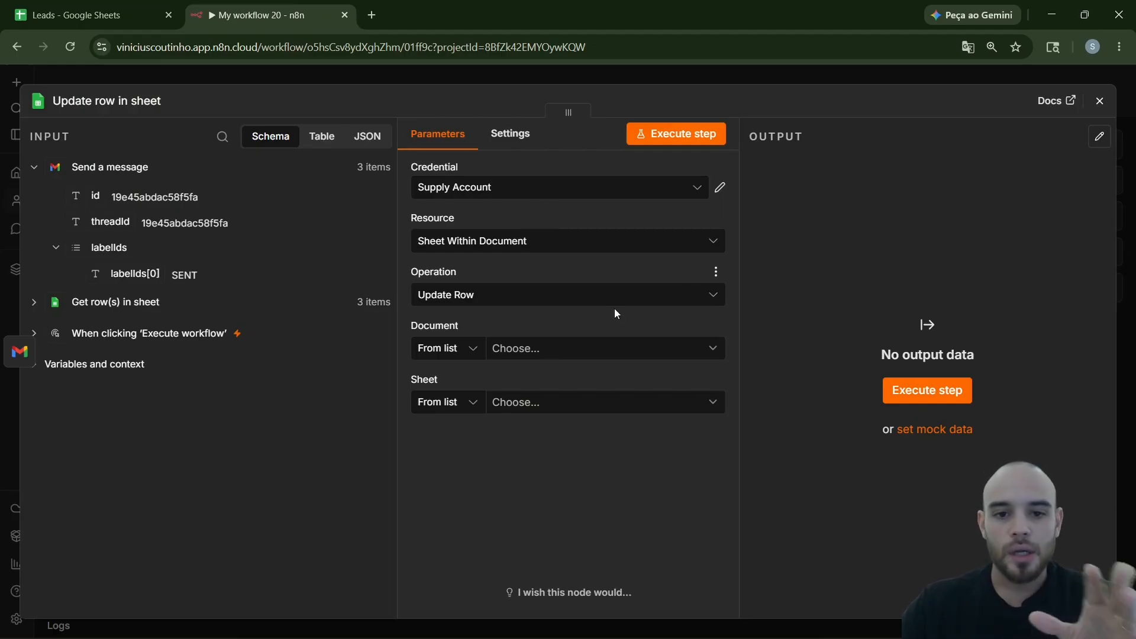
Step: Set the Update row node's document to Leads and its sheet to Sheet1
click(601, 353)
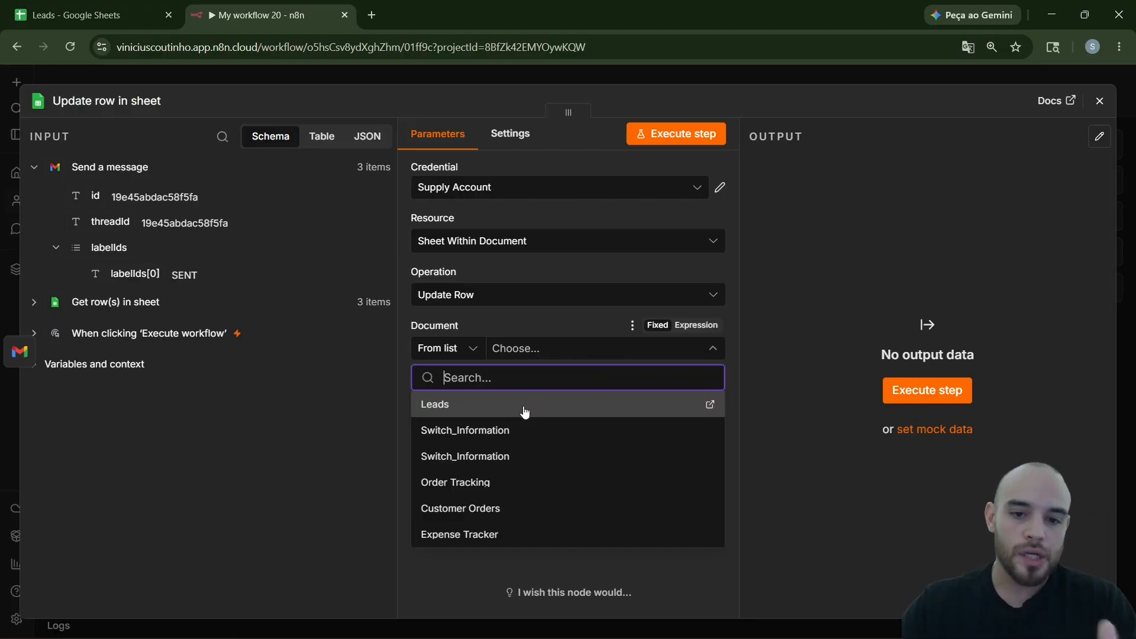
click(524, 411)
click(512, 407)
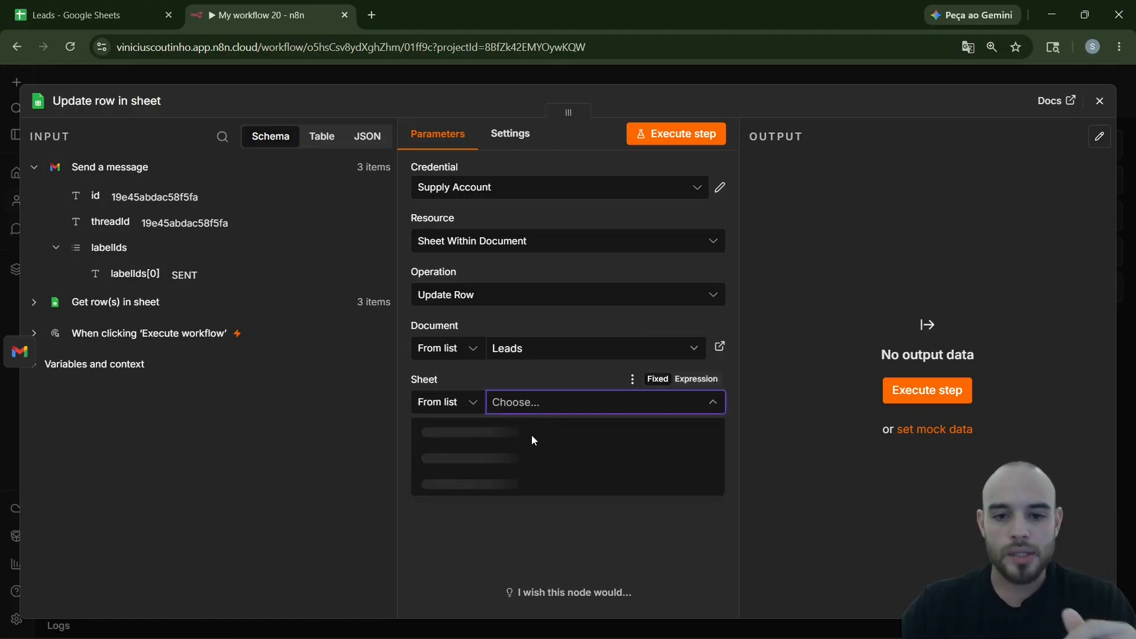
click(531, 435)
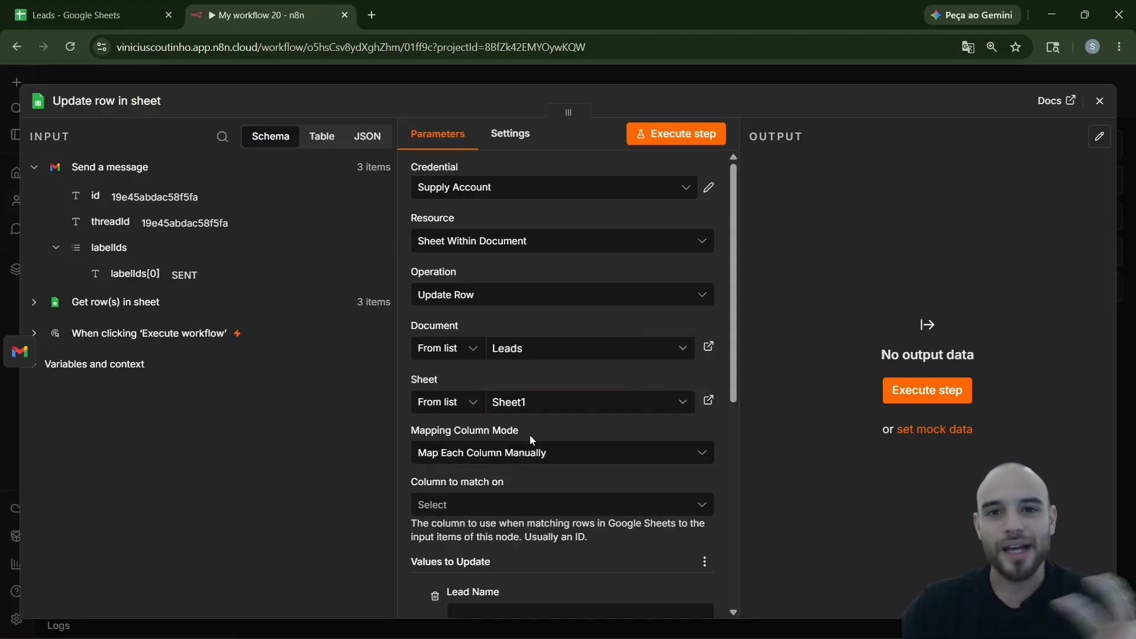
Step: Set the Update row node's column to match on to Email Address, and check that column in the Leads spreadsheet
scroll(589, 417, down, 3)
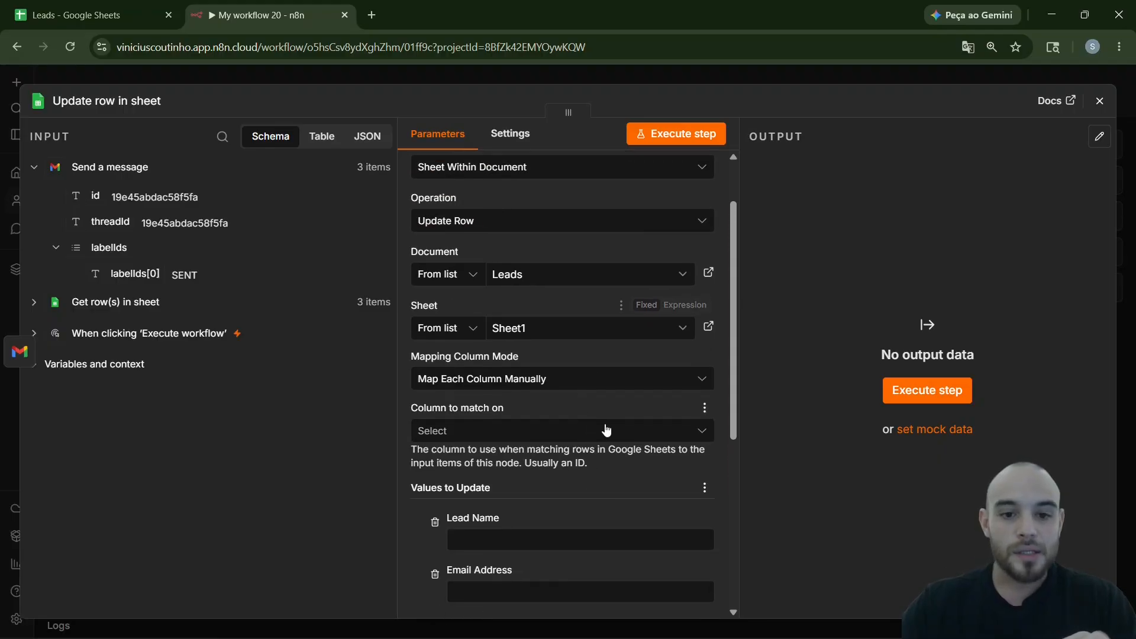
scroll(490, 375, down, 3)
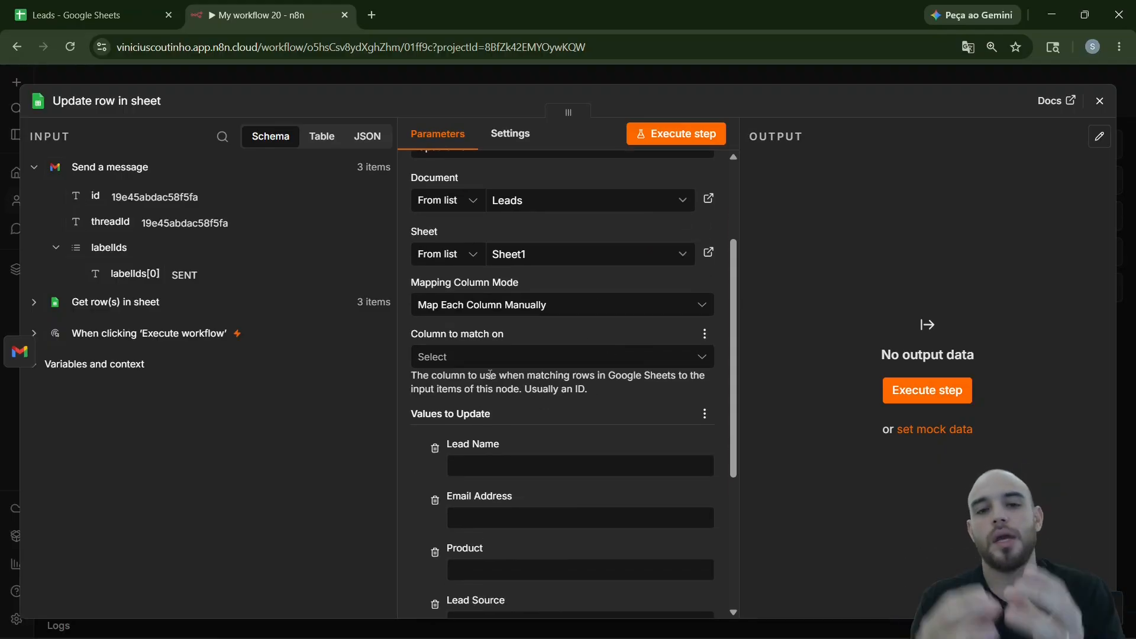
click(464, 358)
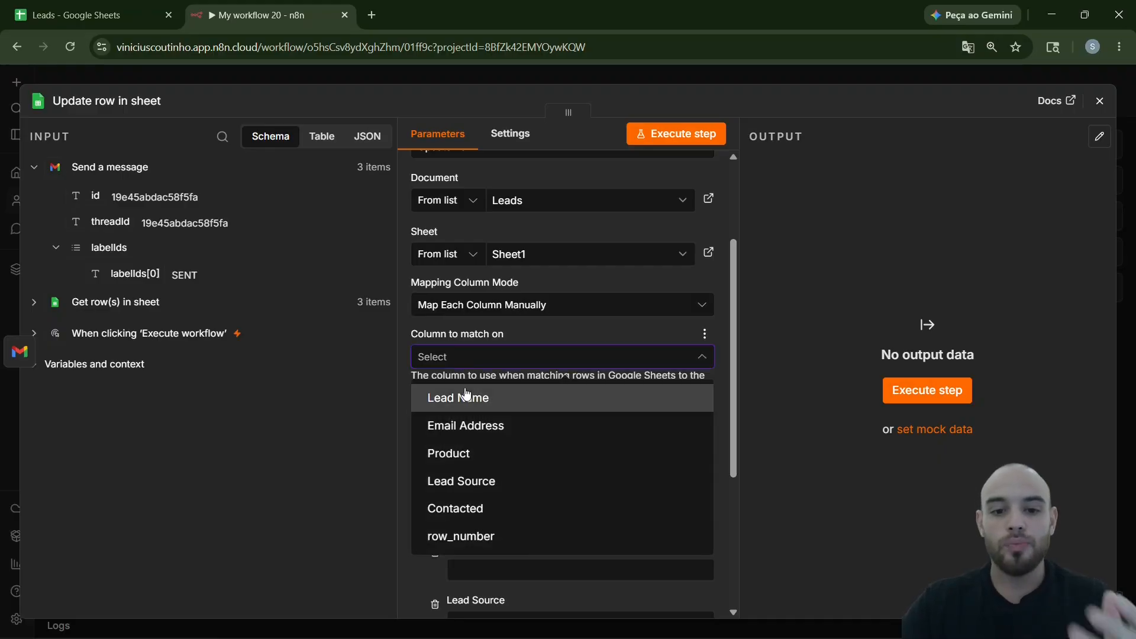
click(471, 435)
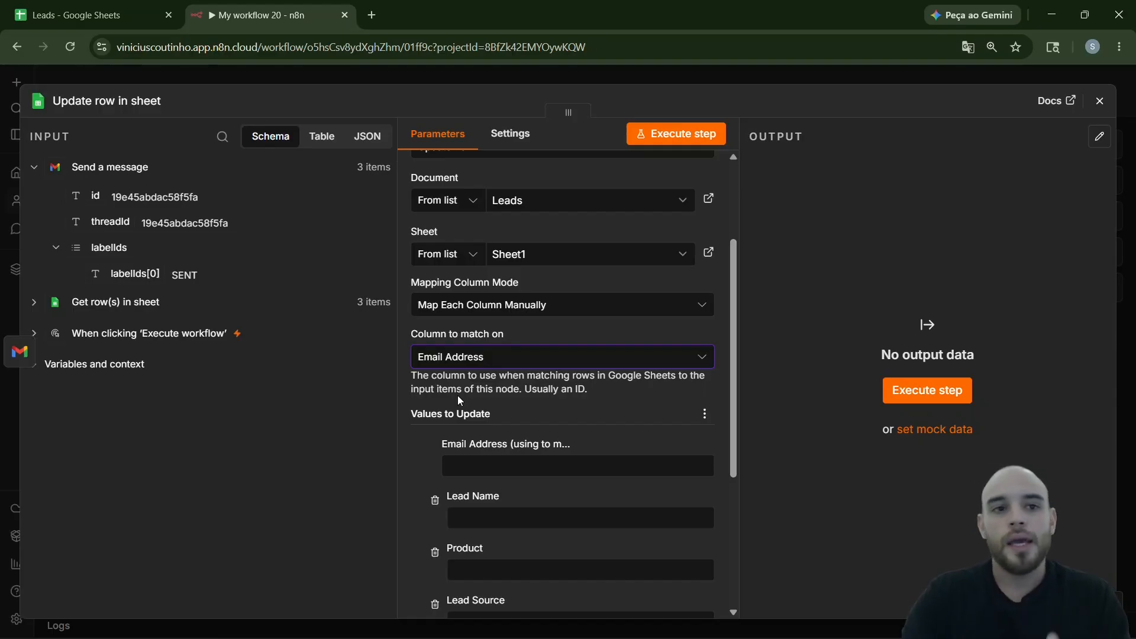
click(140, 10)
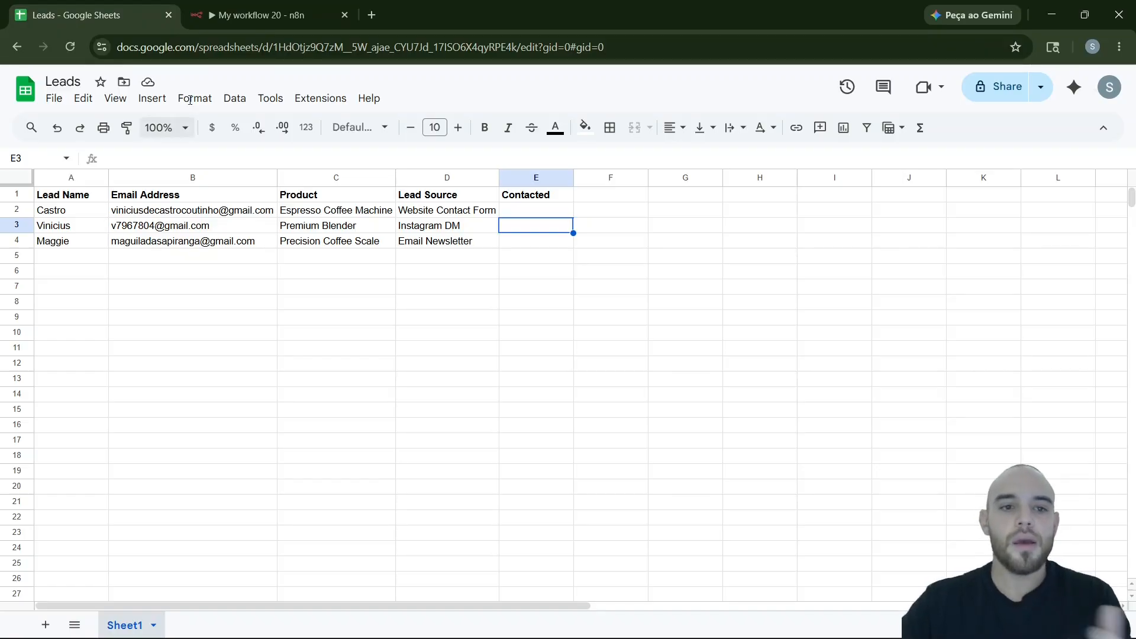
click(260, 15)
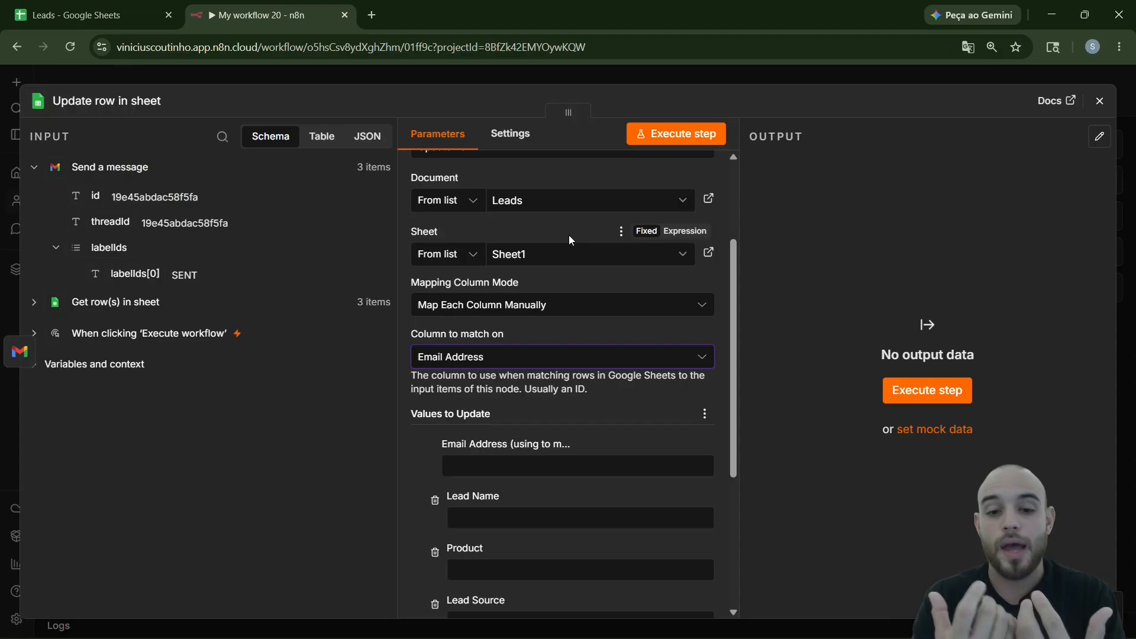
Step: Remove the Lead Name, Product and Lead Source columns from the node's values to update
scroll(468, 473, down, 2)
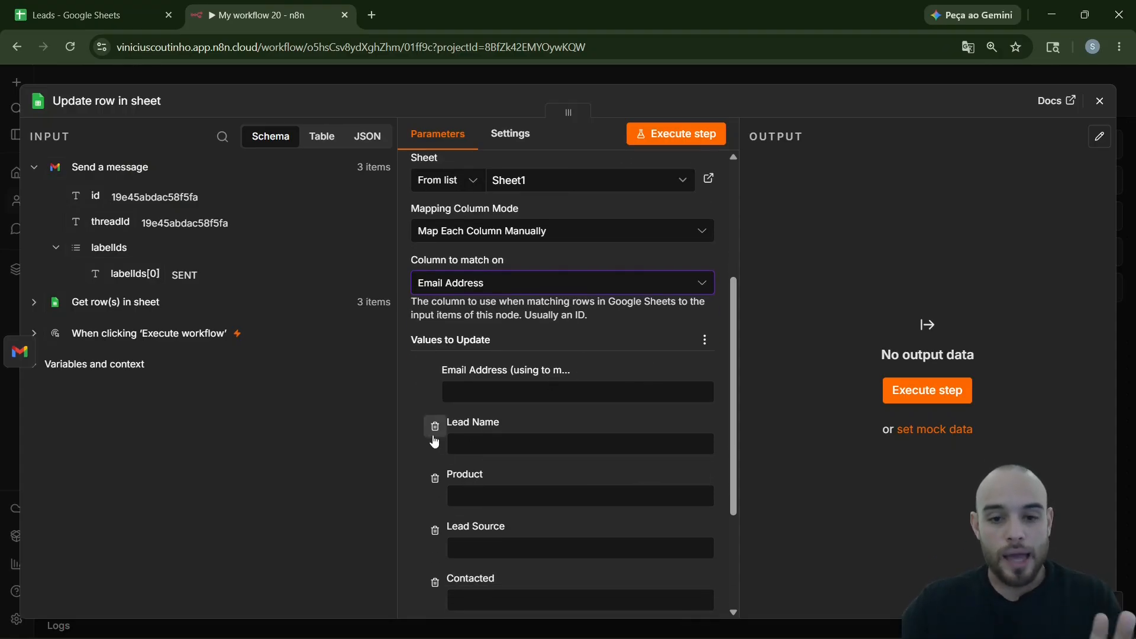
click(434, 436)
click(433, 437)
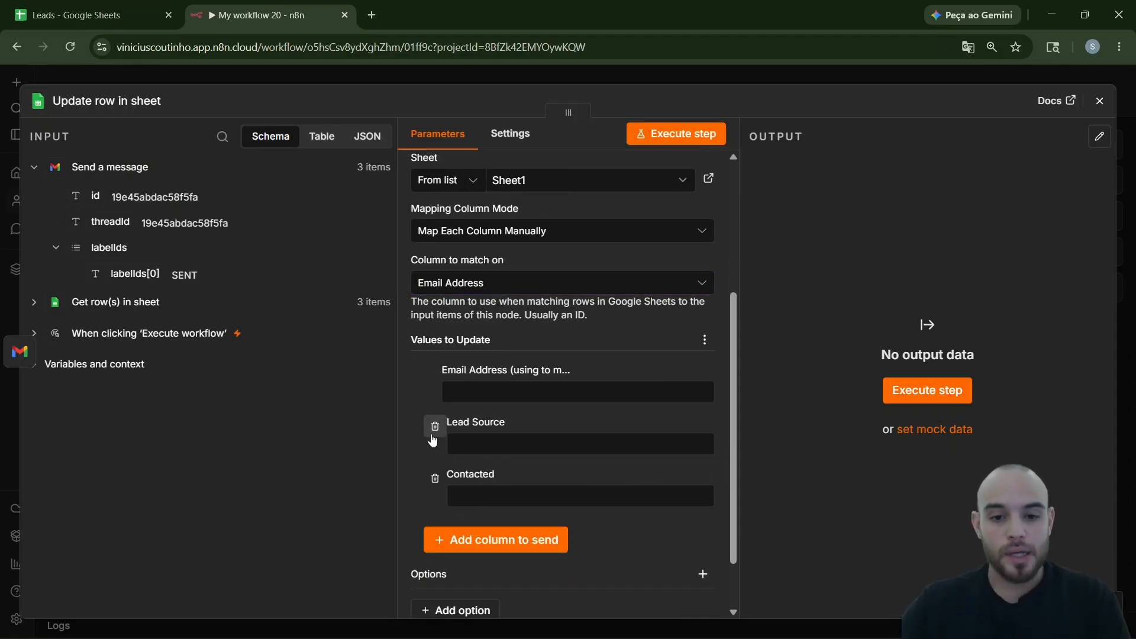
click(434, 438)
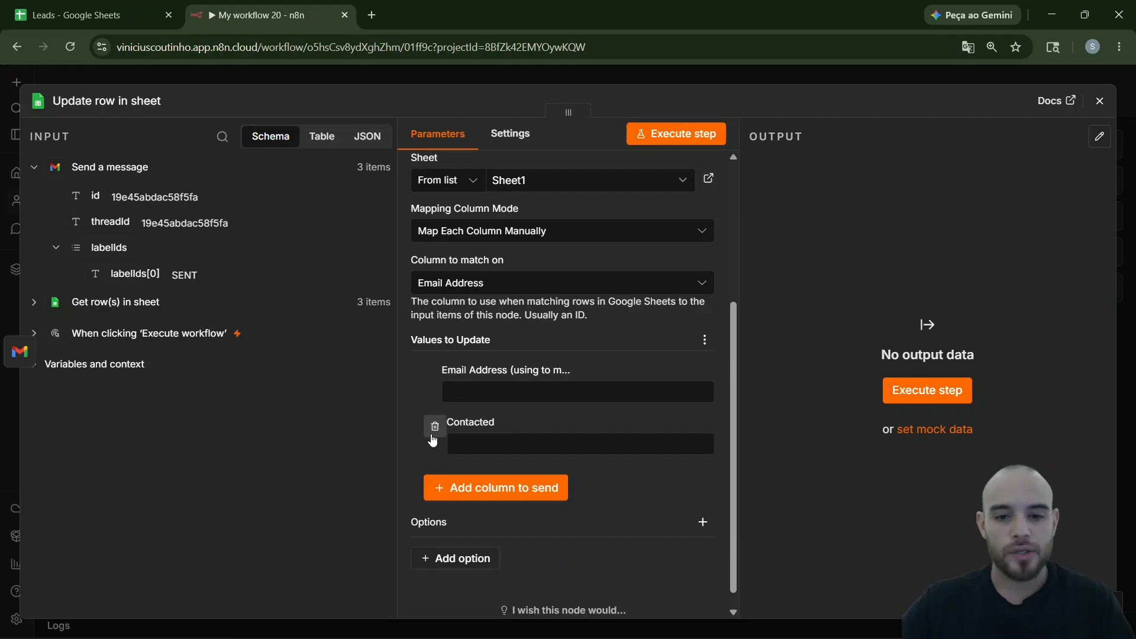
Step: Set the Contacted value to Yes, check the Contacted column in the Leads spreadsheet and close the Update row node's settings
click(490, 447)
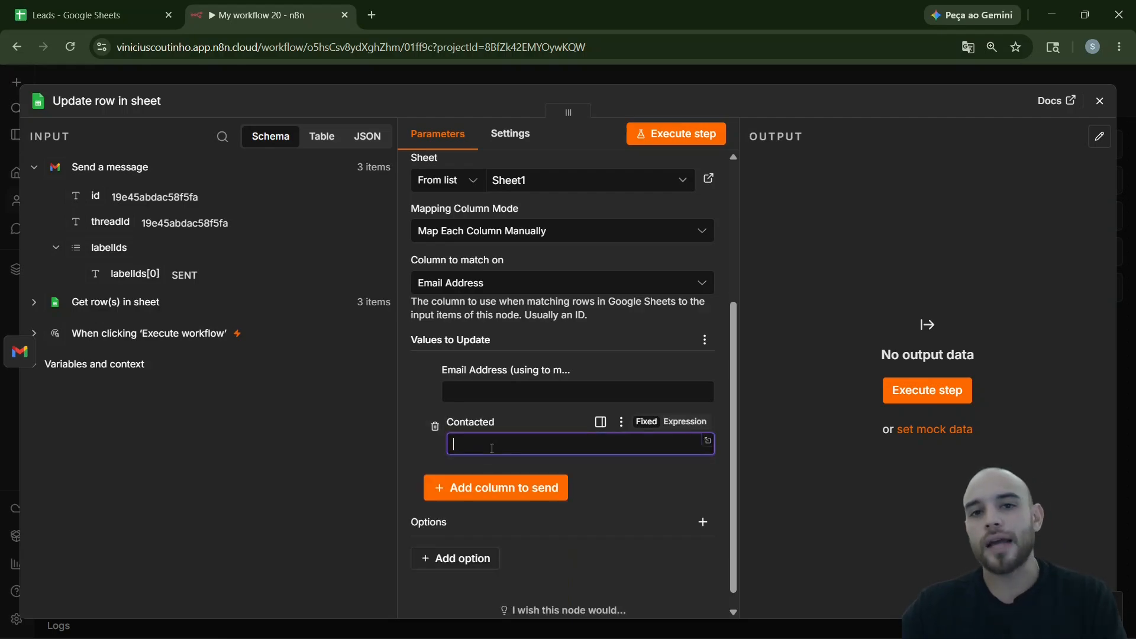
text(Ye)
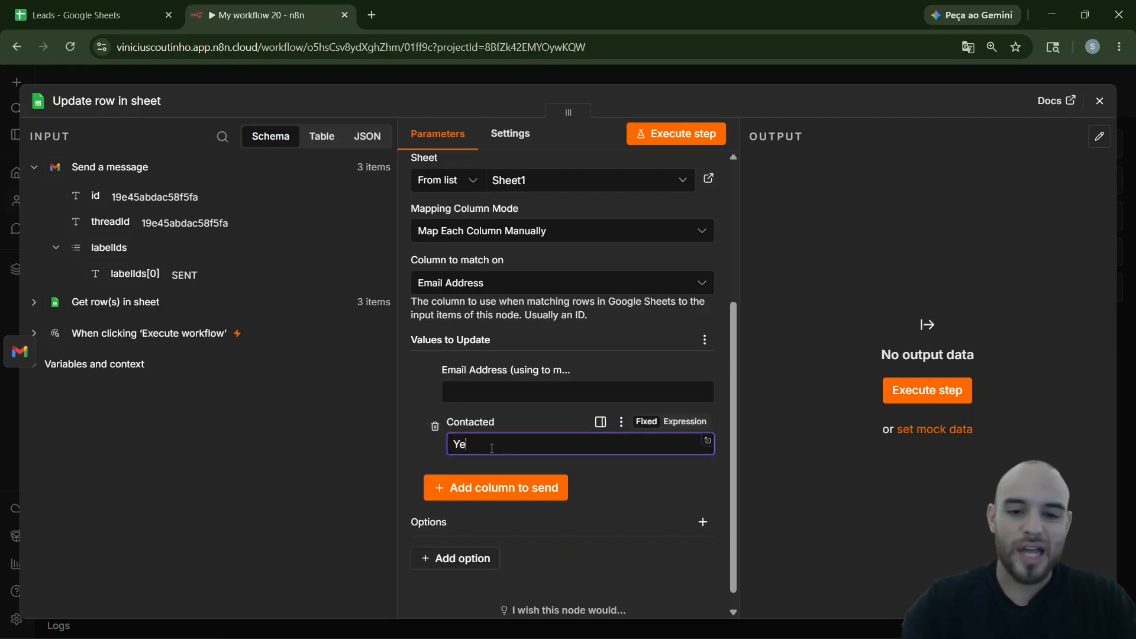
text(s)
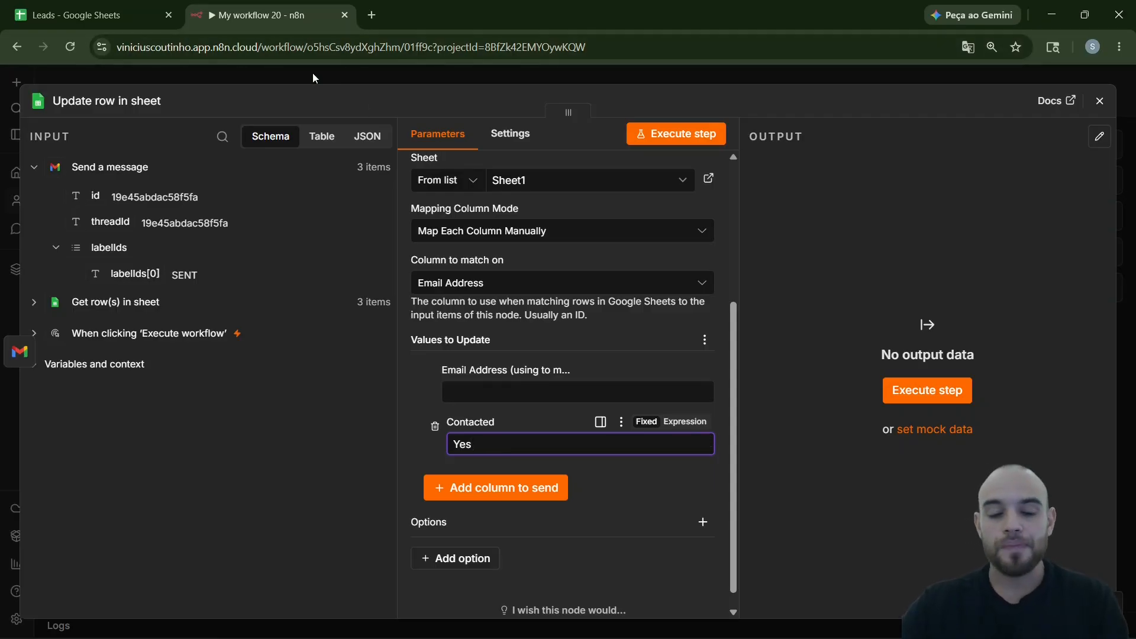
click(132, 12)
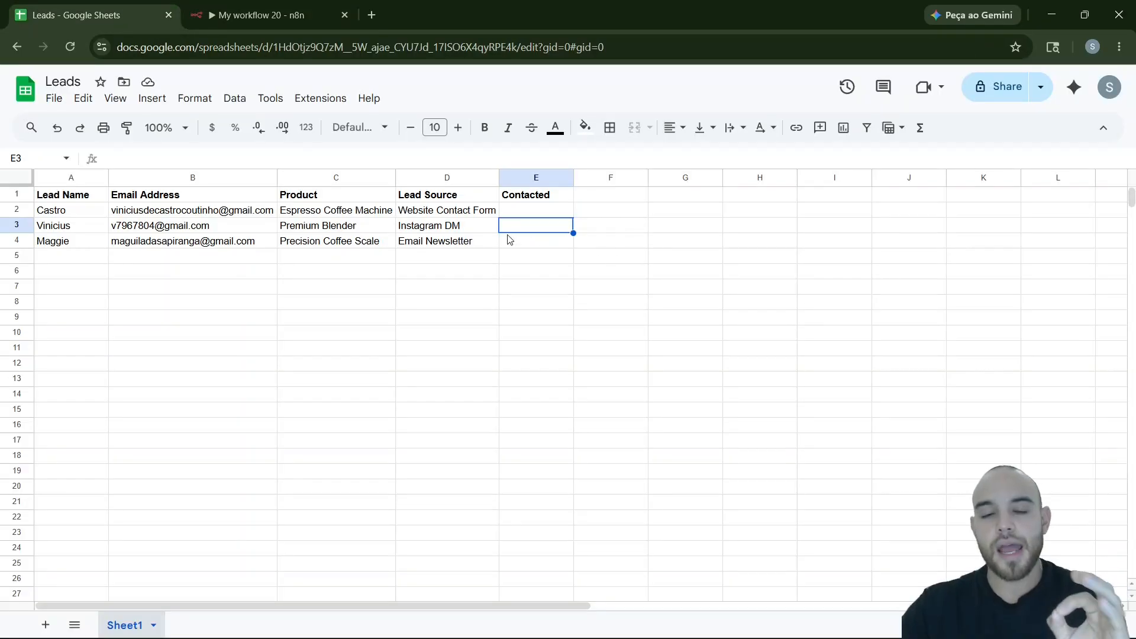
click(261, 15)
click(230, 73)
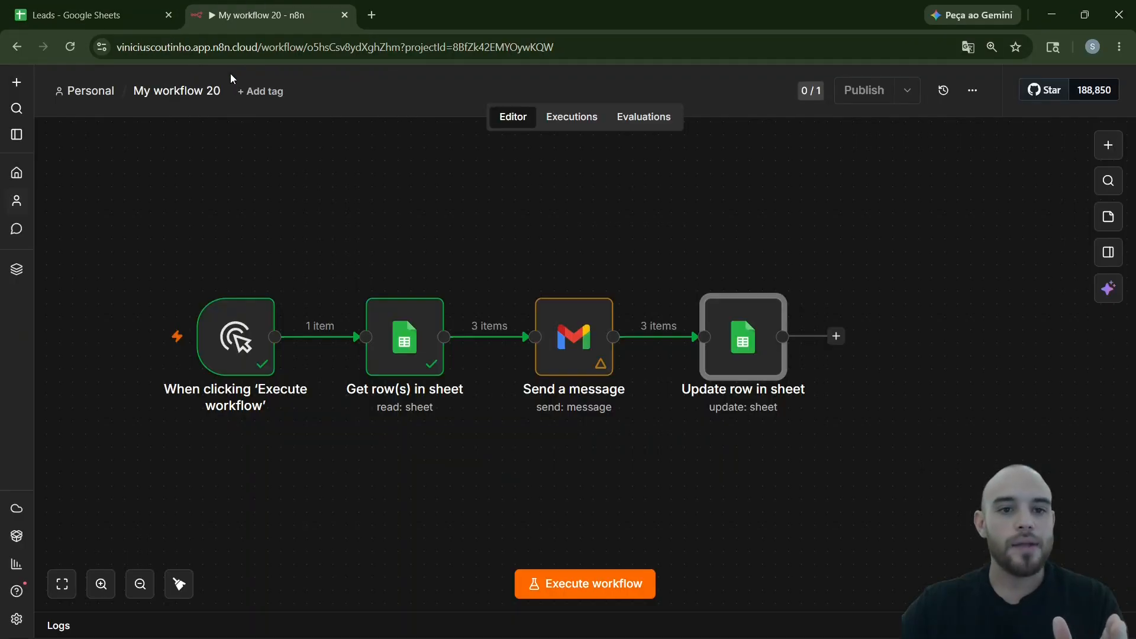
Step: Look at the Leads spreadsheet once more, return to n8n and execute the whole workflow
drag(526, 246, 548, 235)
scroll(421, 244, up, 1)
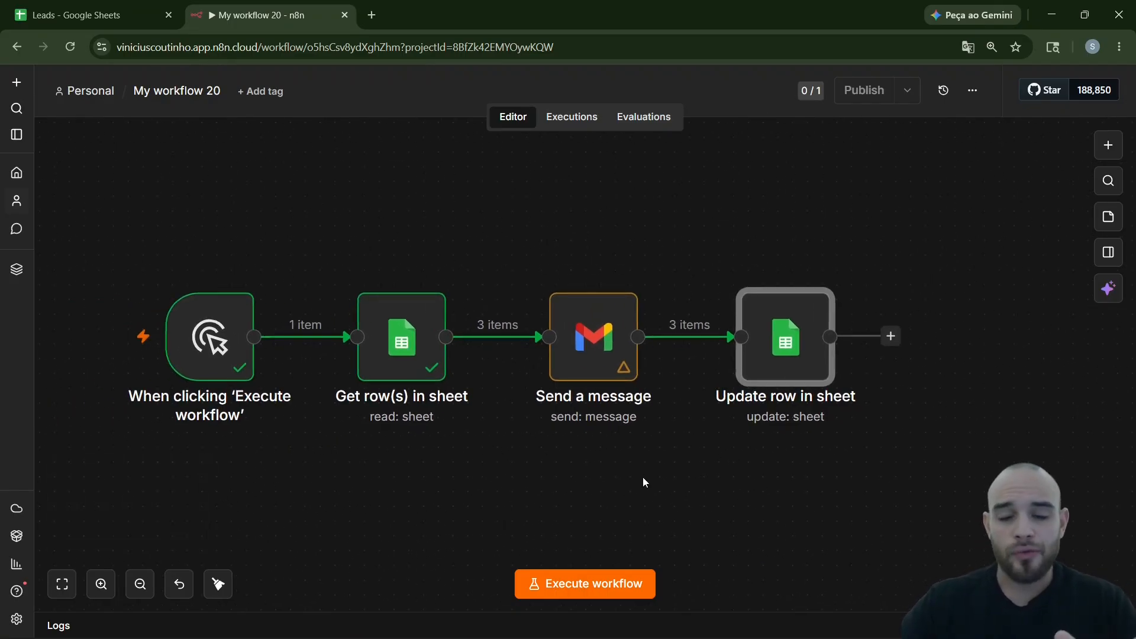
click(131, 6)
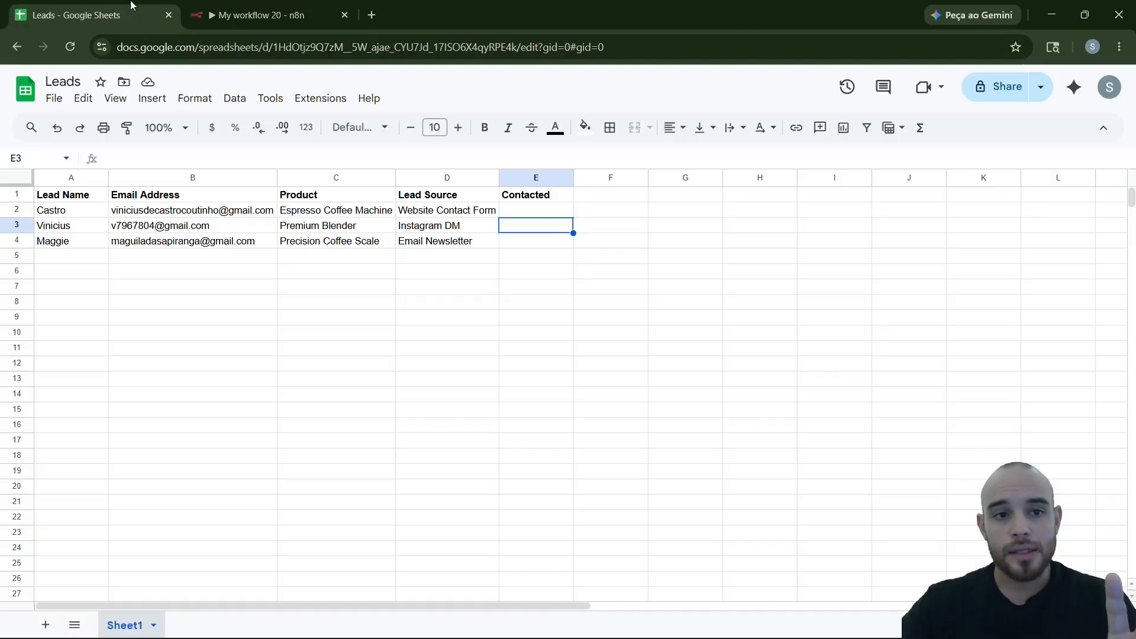
click(261, 25)
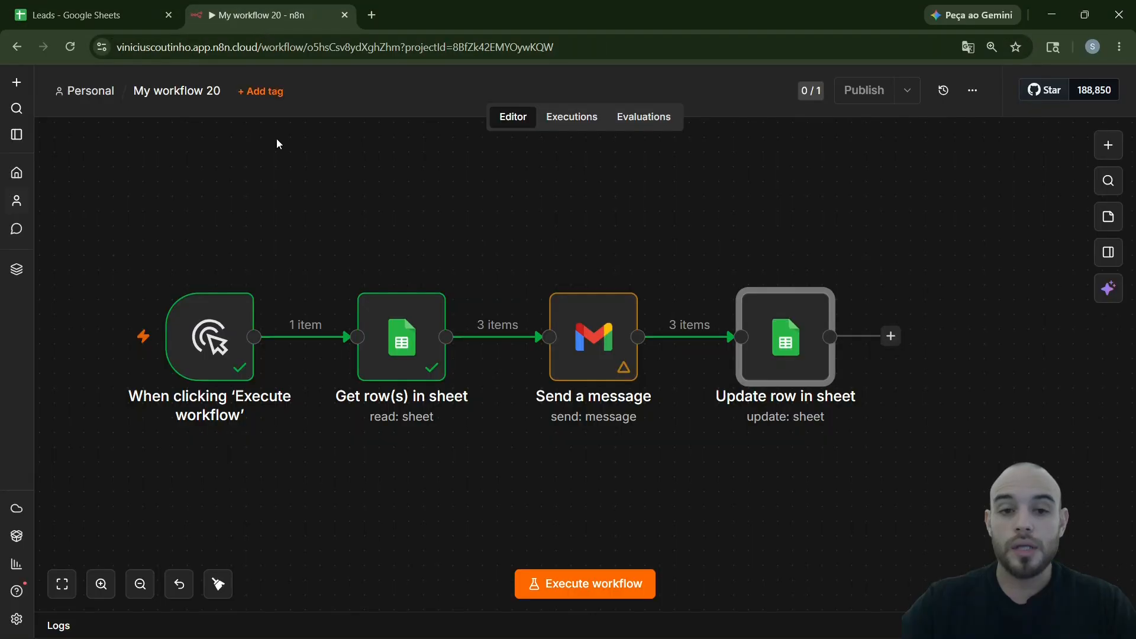
click(565, 582)
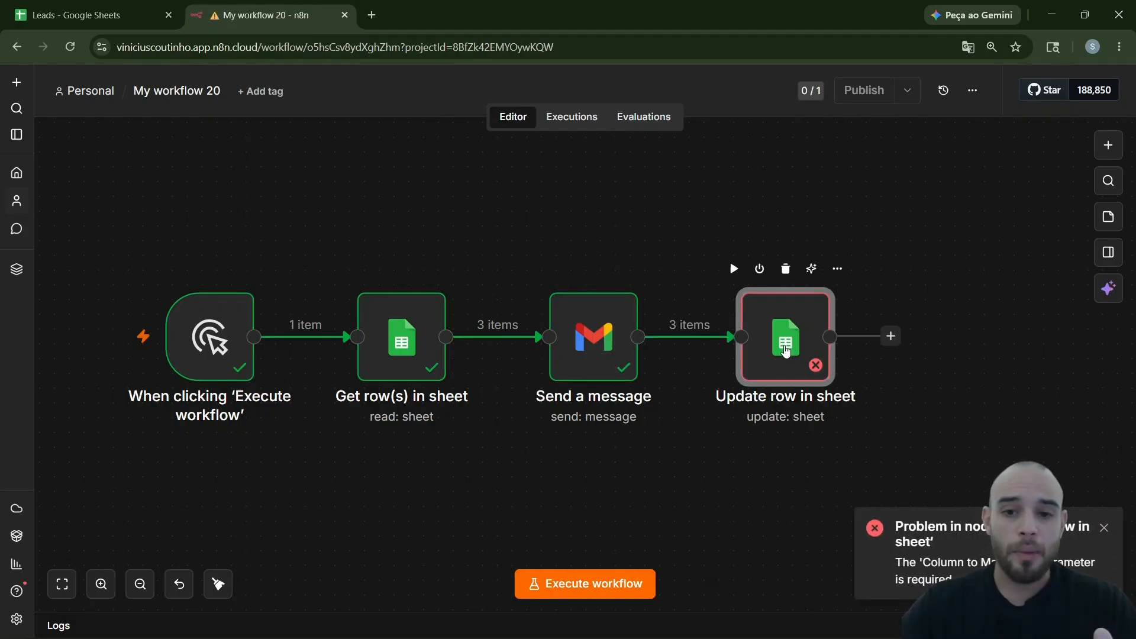
Step: Map the Email Address field from Get row(s) in sheet to the Update row node's Email Address match value and close the node
double_click(786, 352)
scroll(579, 323, down, 1)
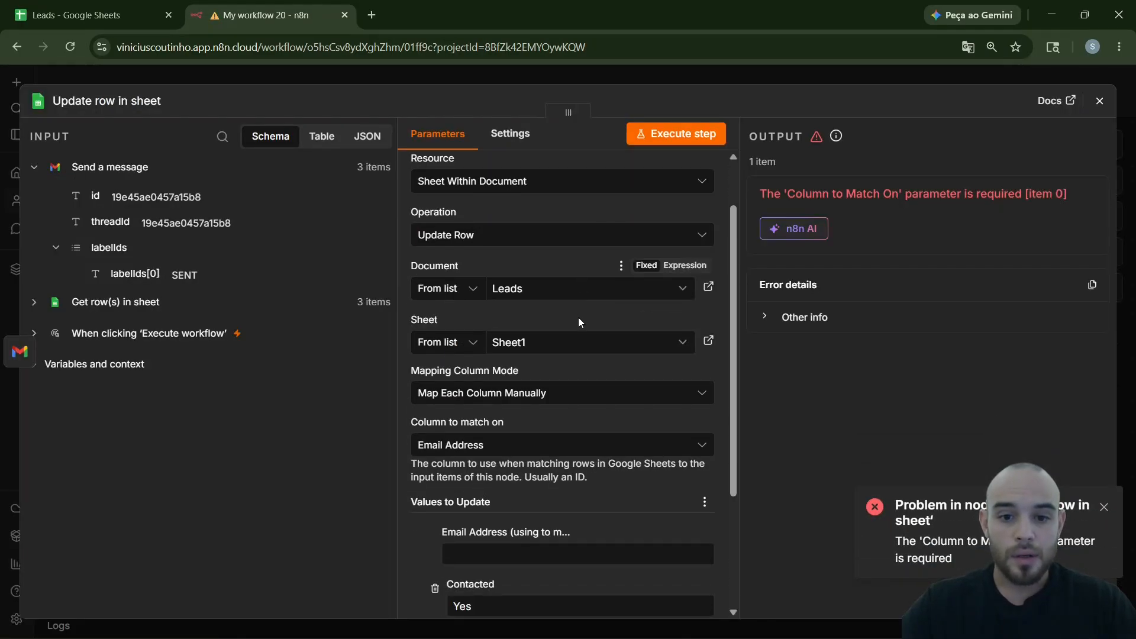
scroll(579, 322, down, 3)
click(473, 467)
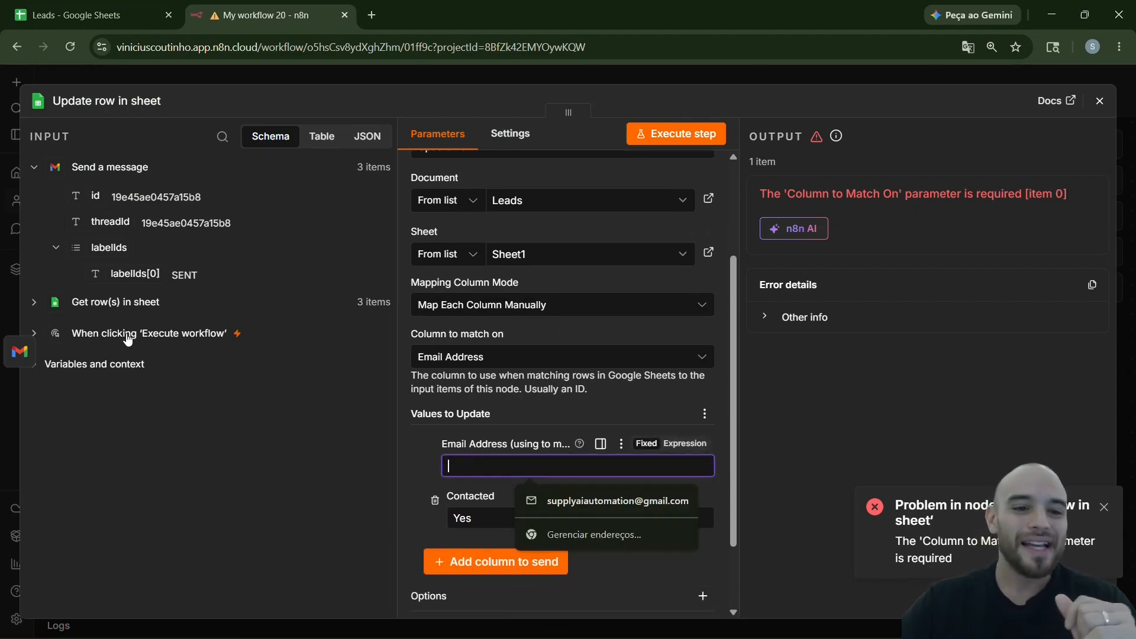
click(49, 308)
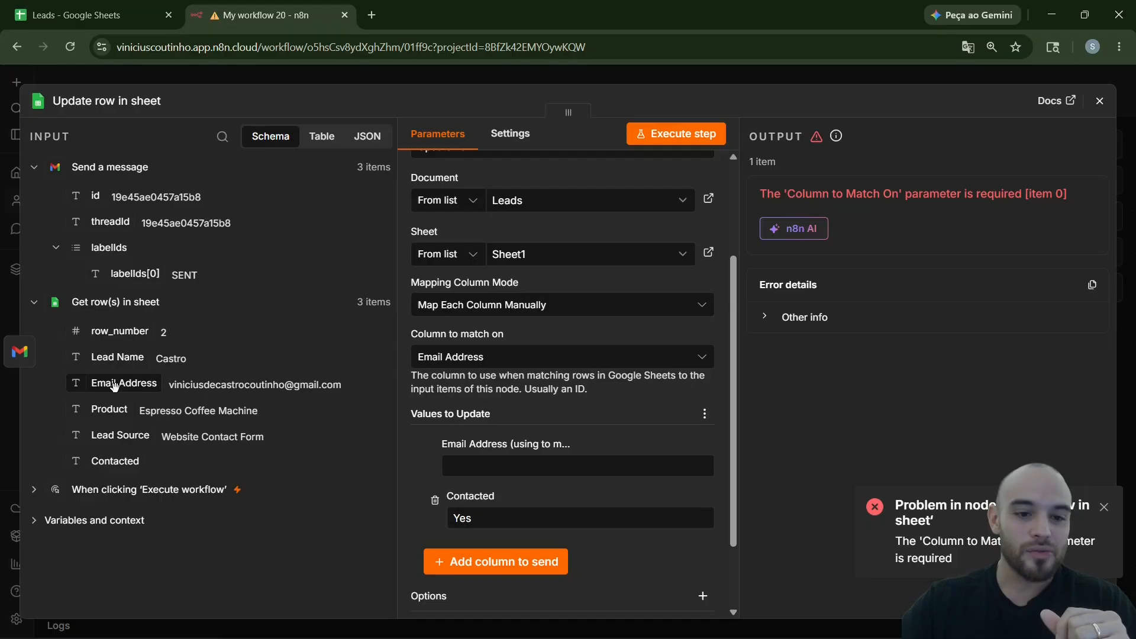
drag(113, 383, 503, 454)
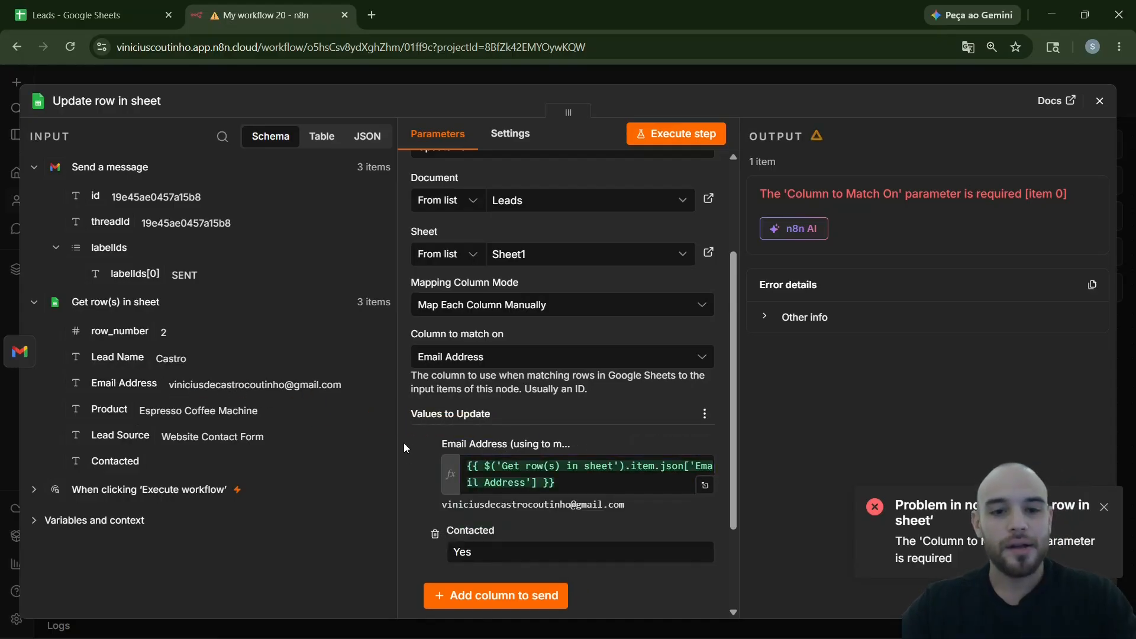
click(383, 75)
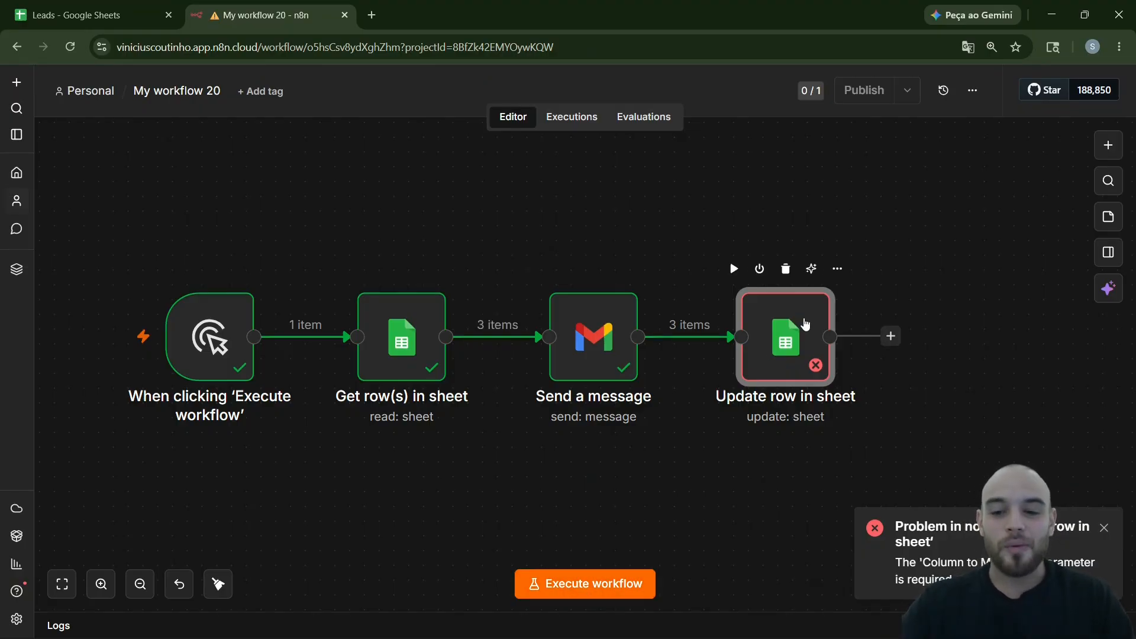
Step: Review the column mapping in the Update row node, close it and execute the workflow again
double_click(800, 323)
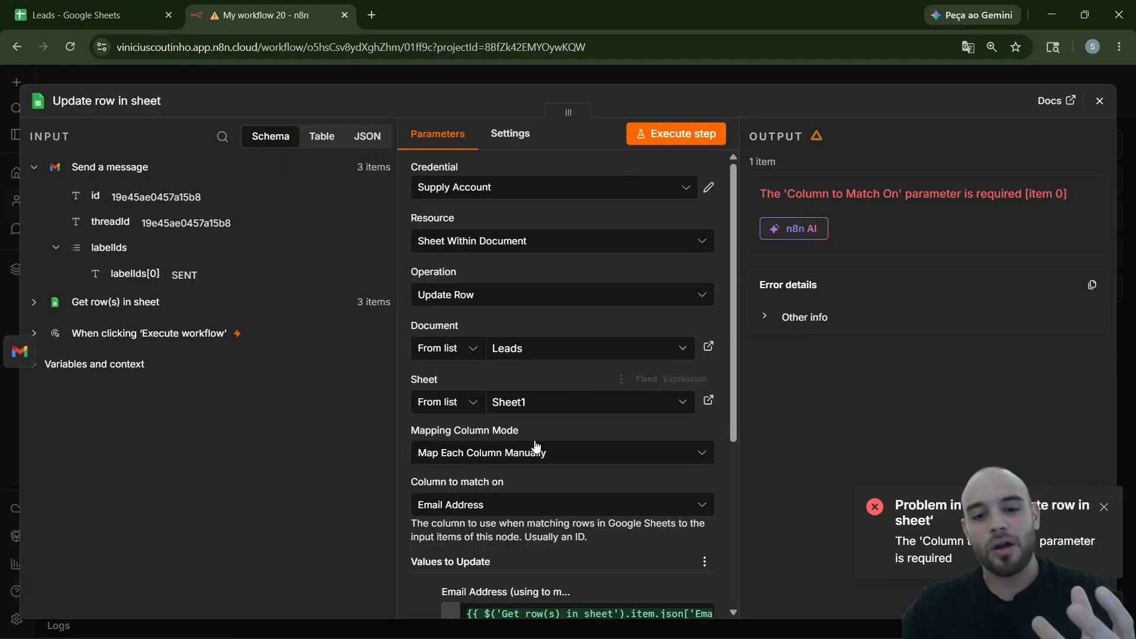
scroll(532, 448, down, 3)
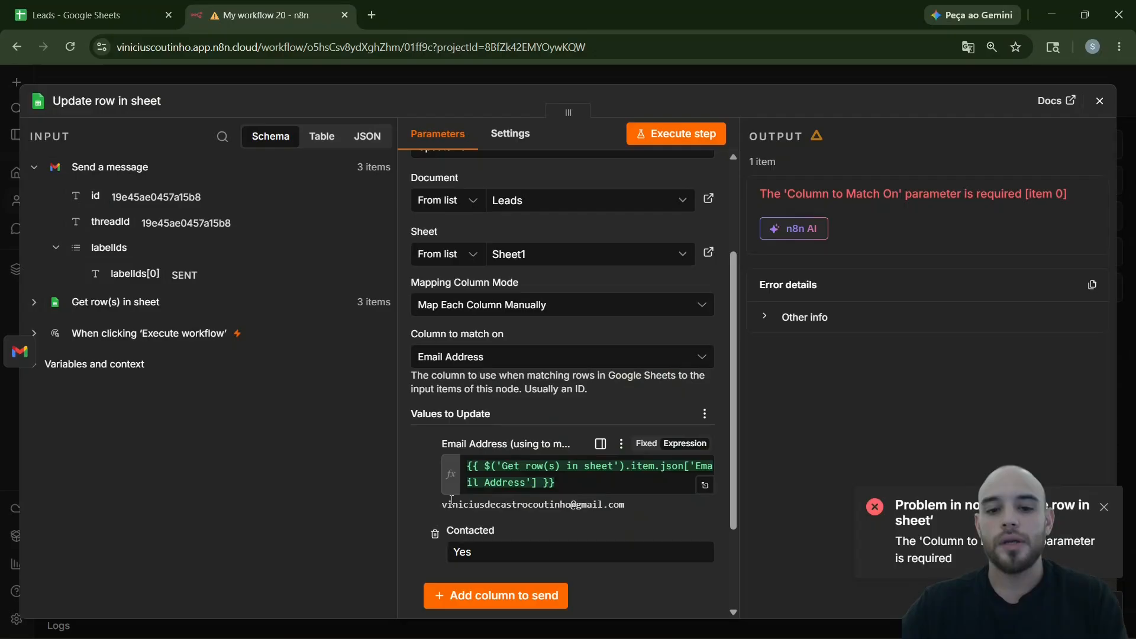
click(261, 70)
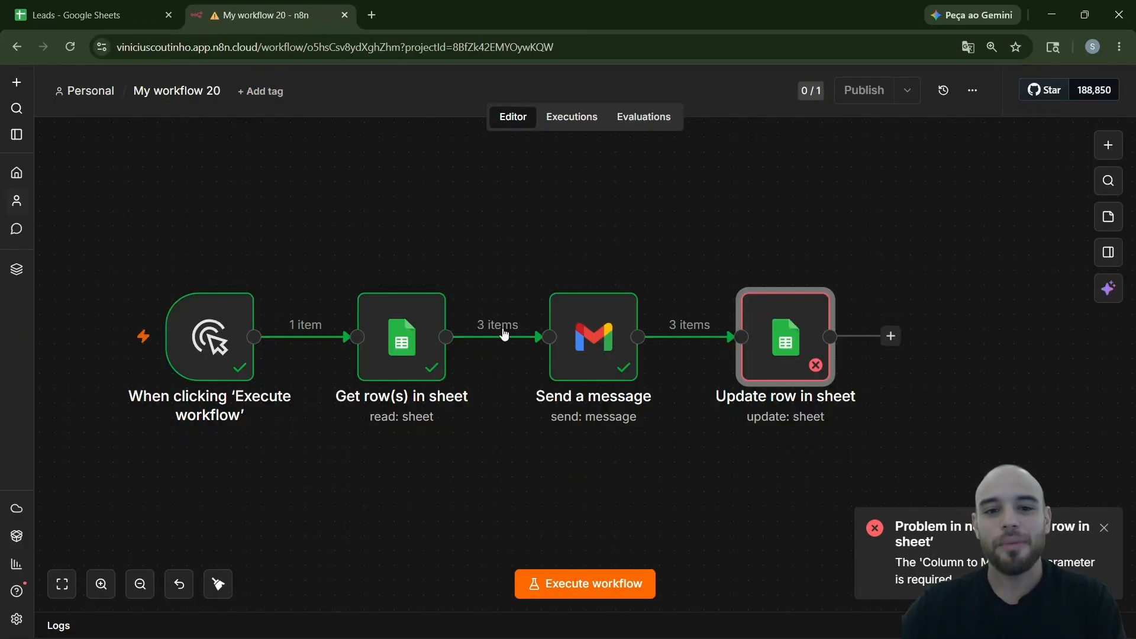
click(591, 584)
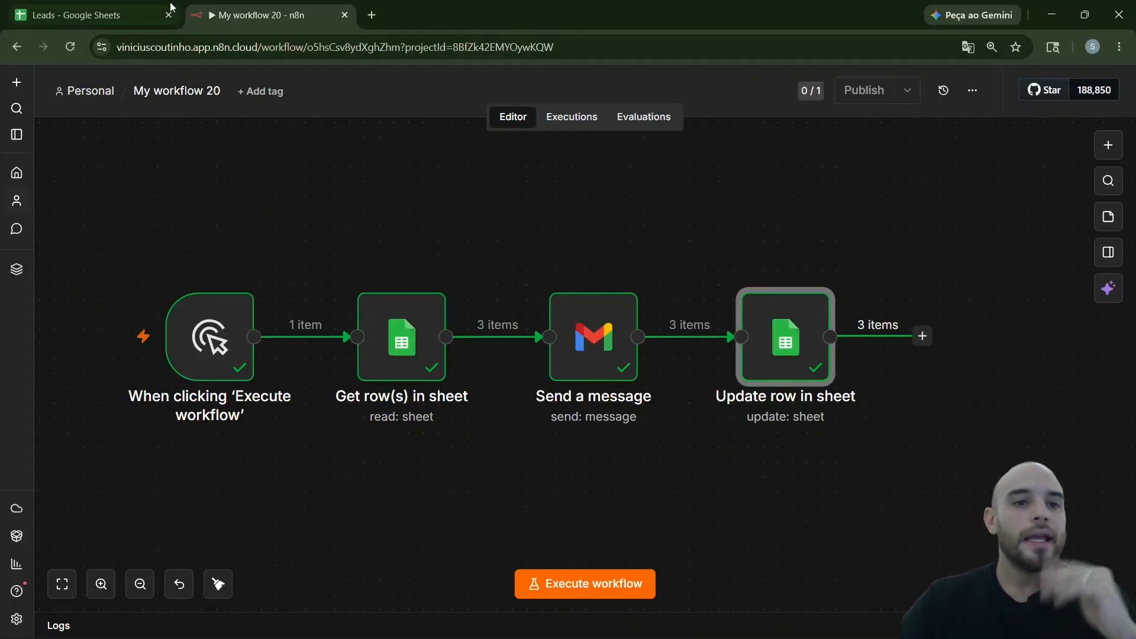
Step: Check the Contacted column in the Leads spreadsheet and read the special offer emails received in the three leads' Gmail inboxes
click(136, 6)
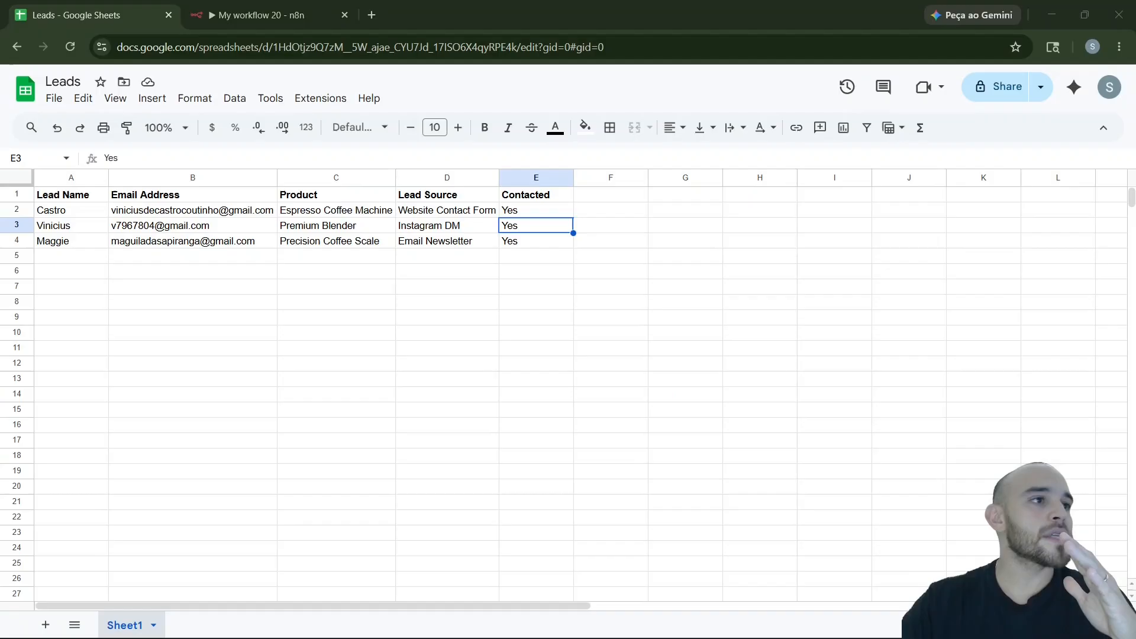
double_click(496, 194)
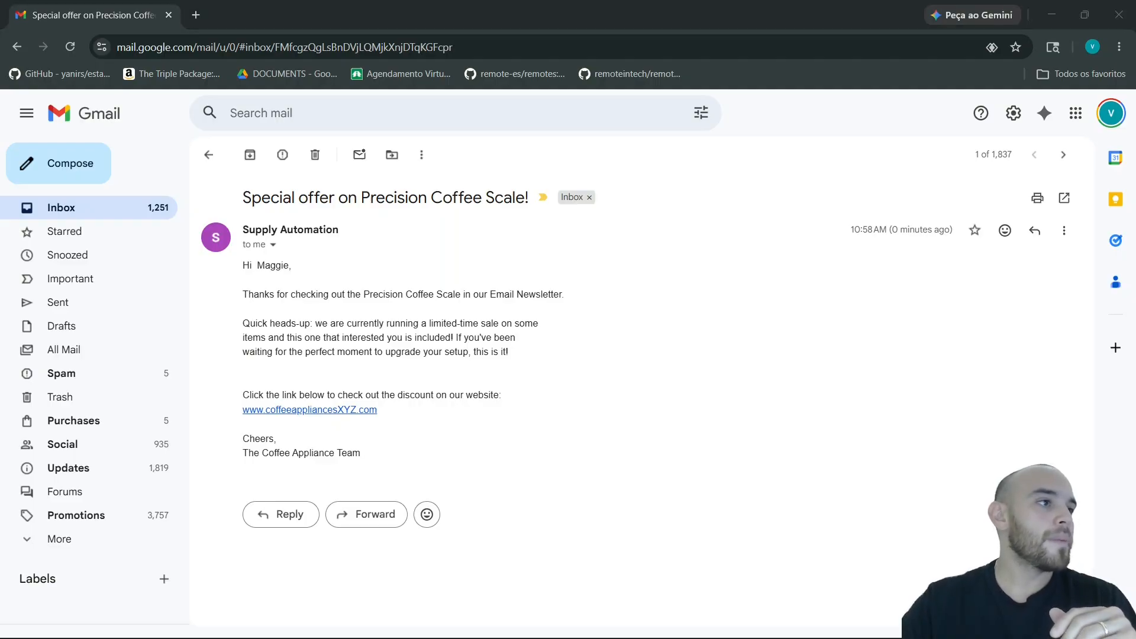
drag(1, 136, 452, 243)
double_click(458, 242)
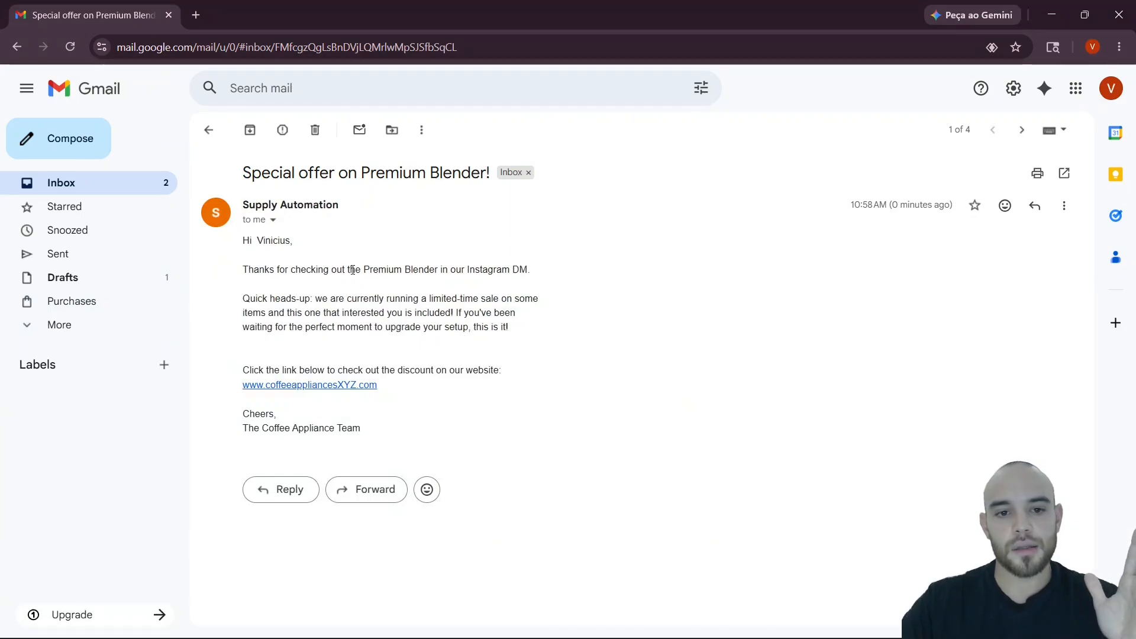
drag(365, 270, 458, 272)
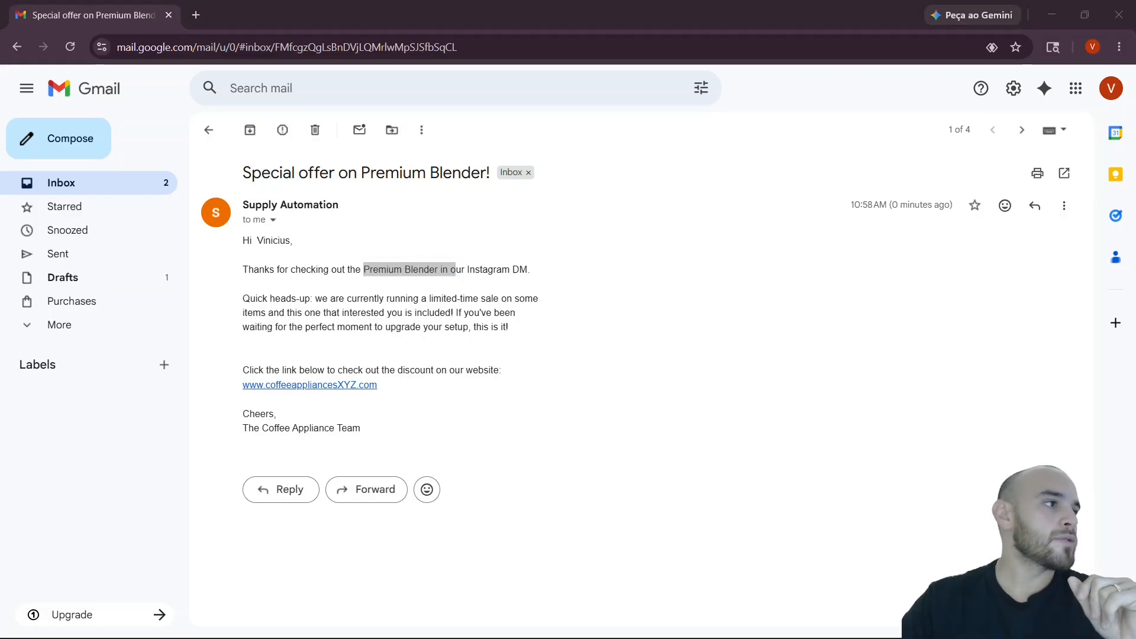
drag(0, 207, 453, 182)
double_click(454, 182)
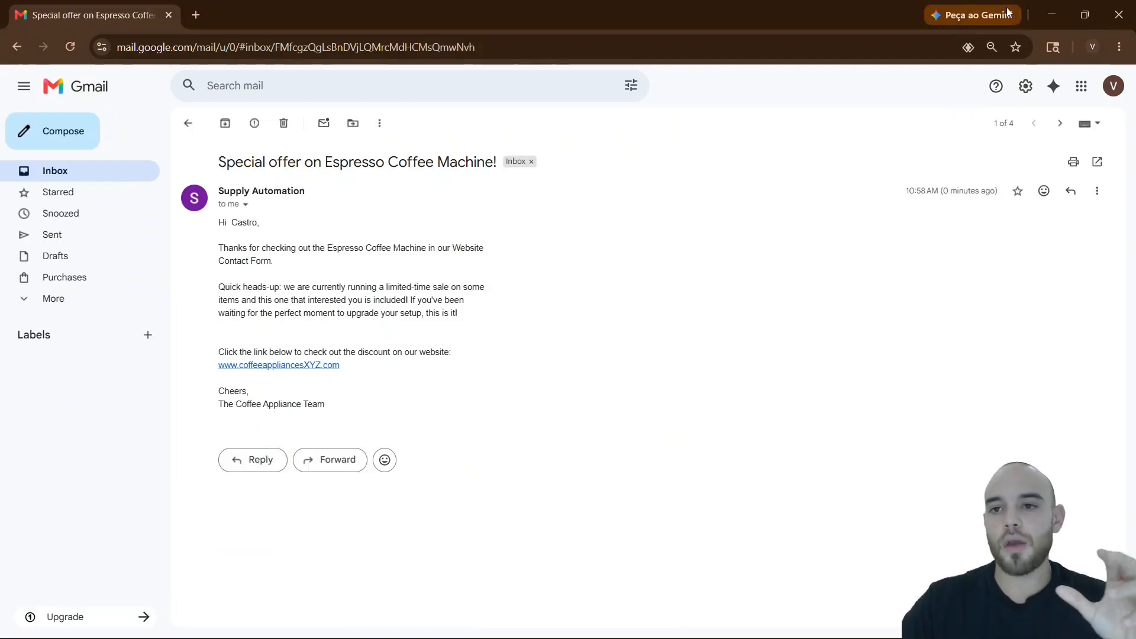
Step: Minimise the Gmail windows and return to the n8n workflow
click(1047, 15)
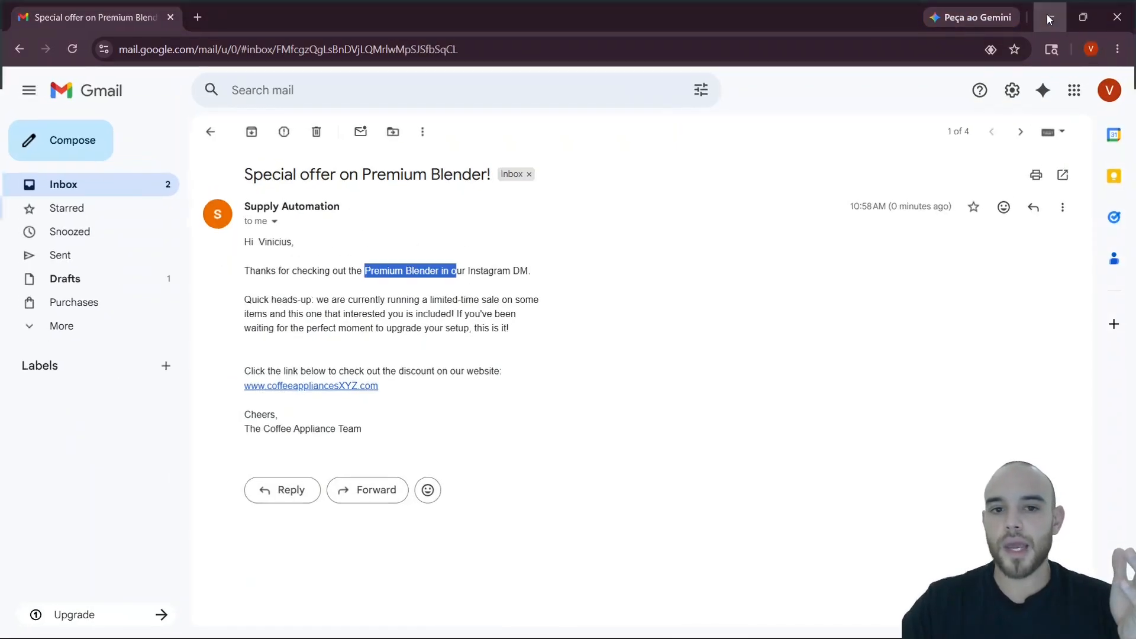
click(1048, 15)
click(1047, 14)
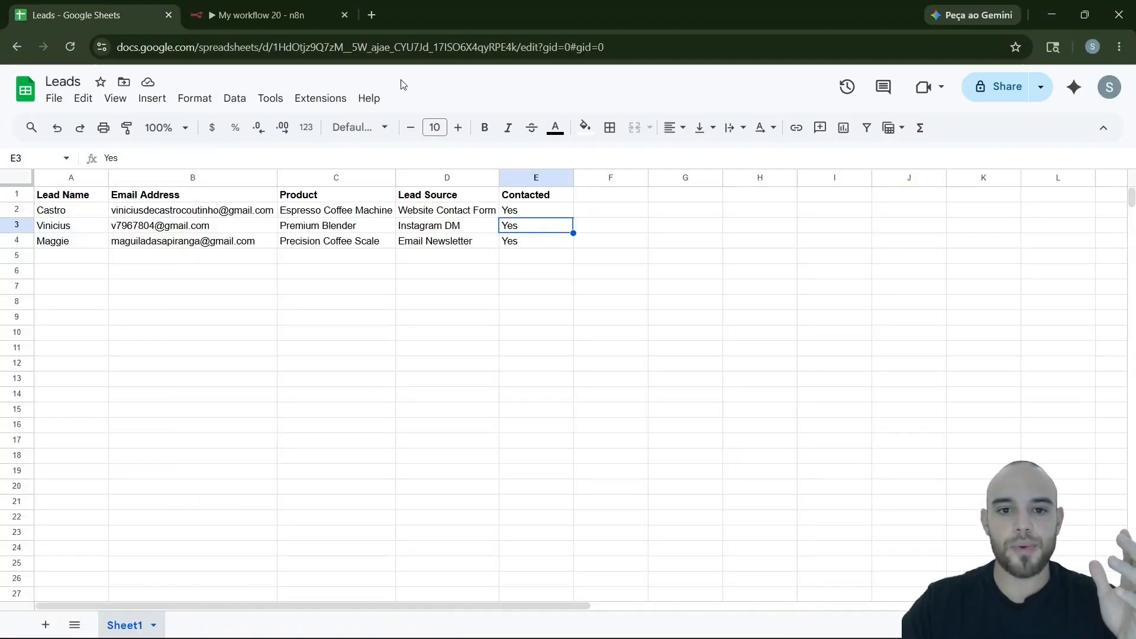
click(257, 18)
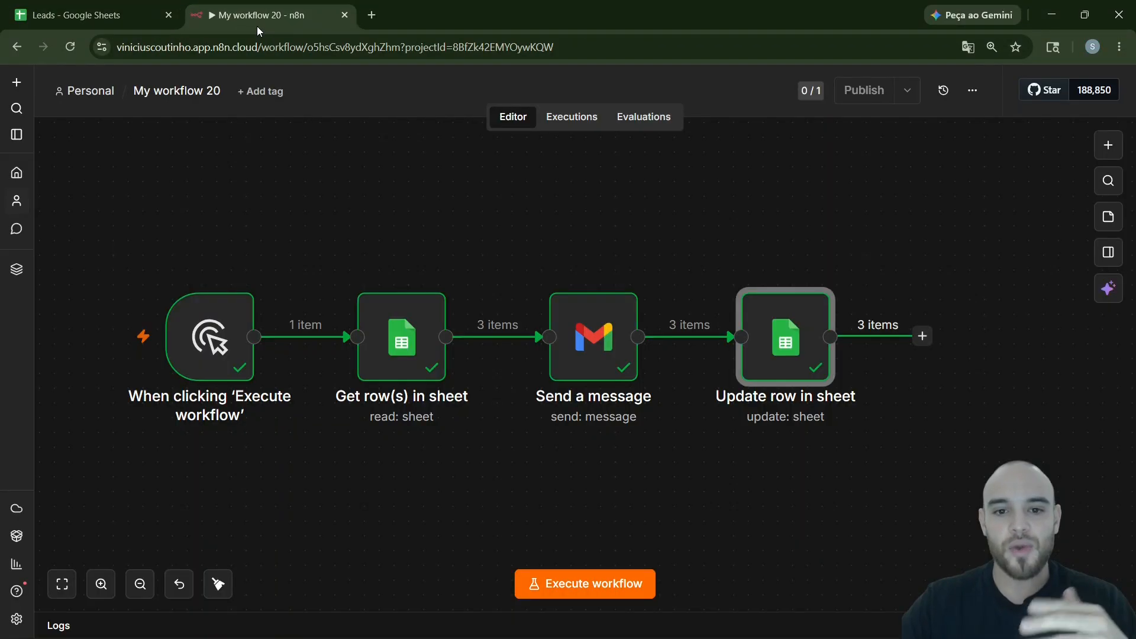